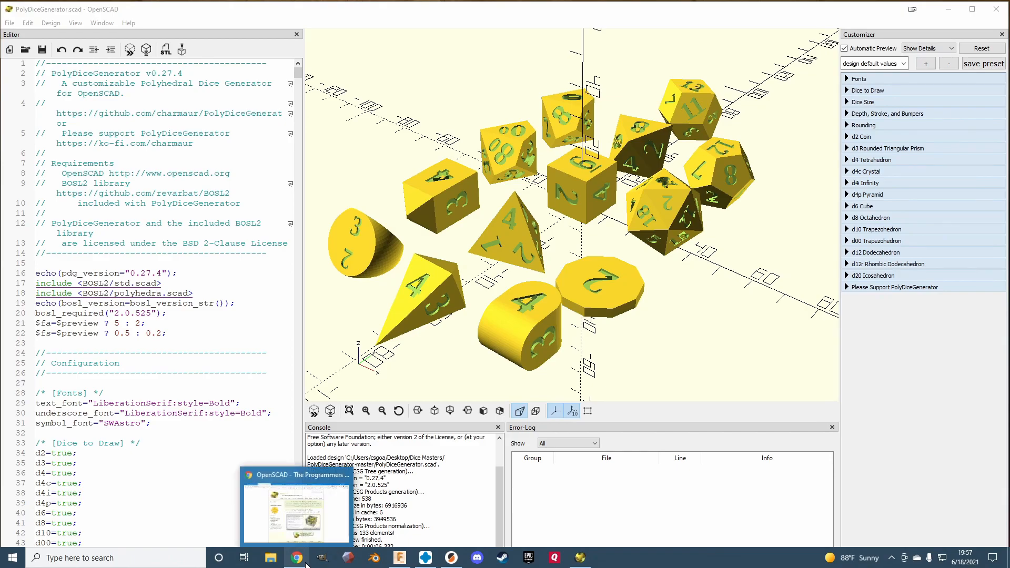
# - Switch to Chrome and download the PolyDiceGenerator repository from its GitHub page as a ZIP
pyautogui.click(297, 559)
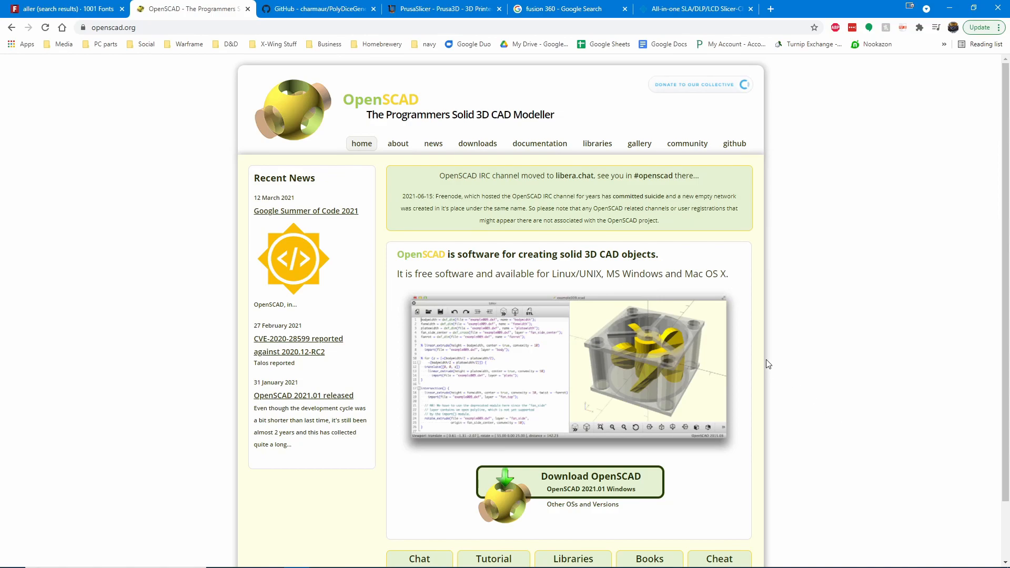
pyautogui.click(313, 9)
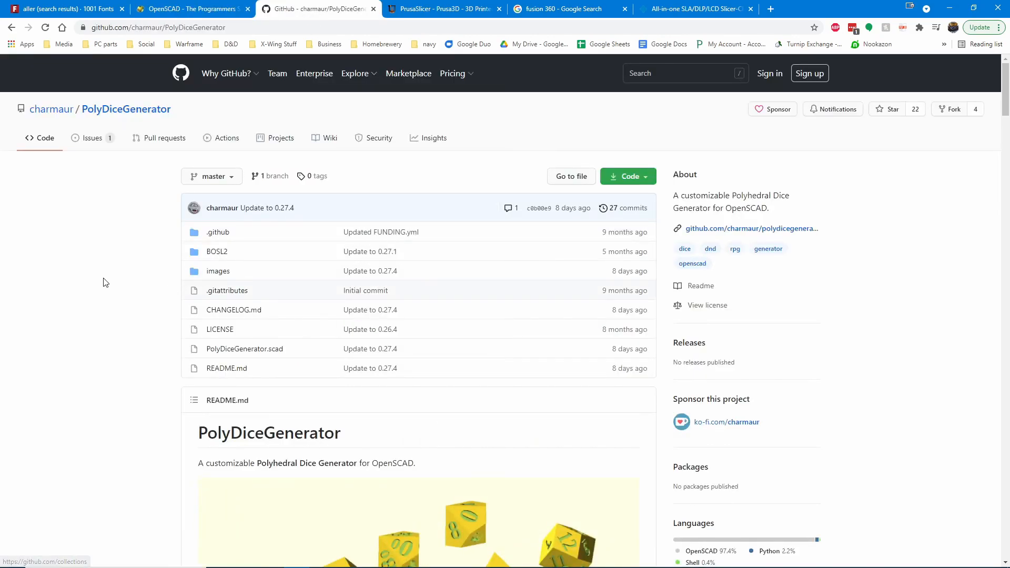
pyautogui.scroll(-8, 153, 342)
pyautogui.scroll(-3, 153, 344)
pyautogui.scroll(11, 153, 344)
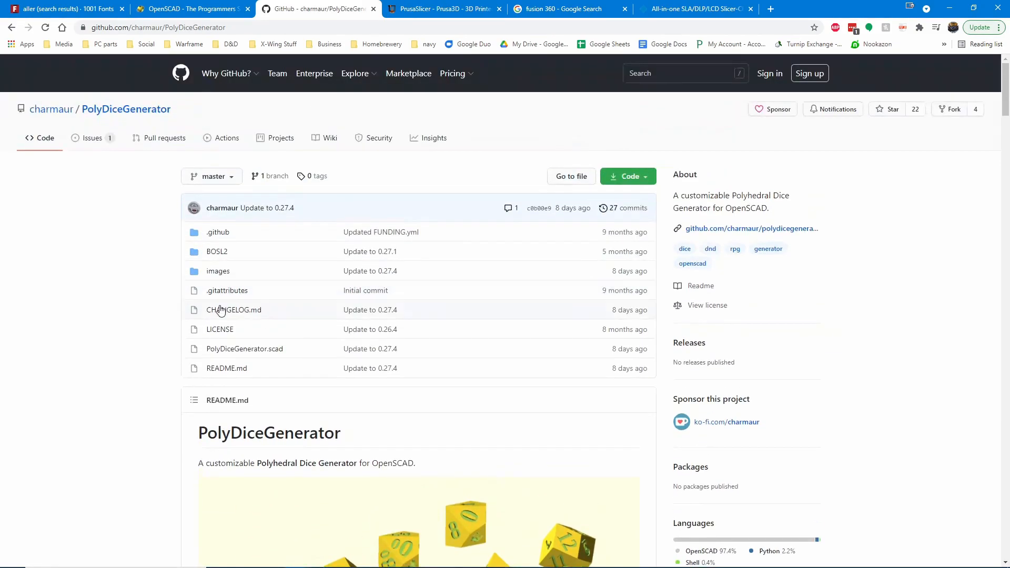
pyautogui.click(649, 176)
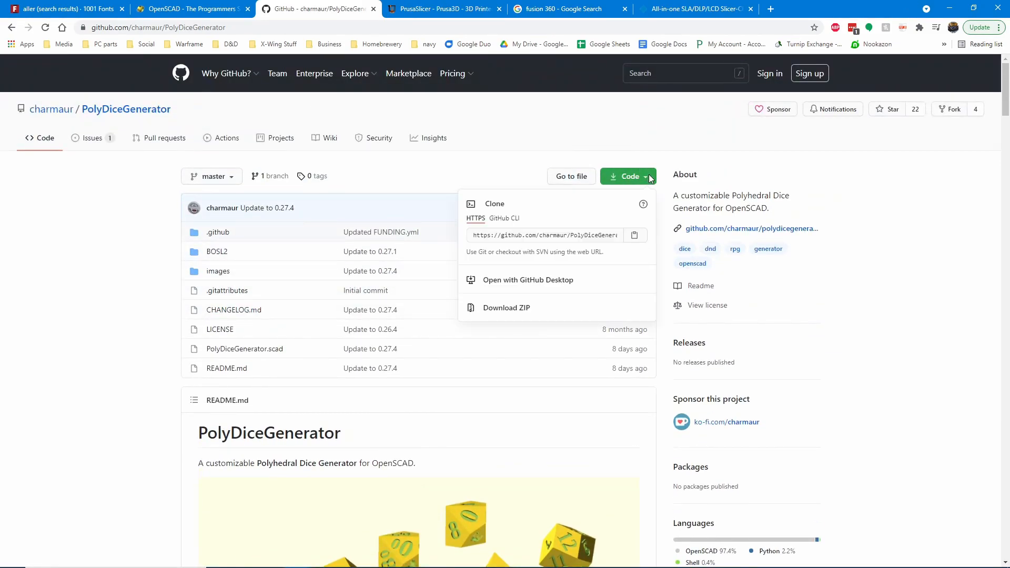
pyautogui.click(514, 311)
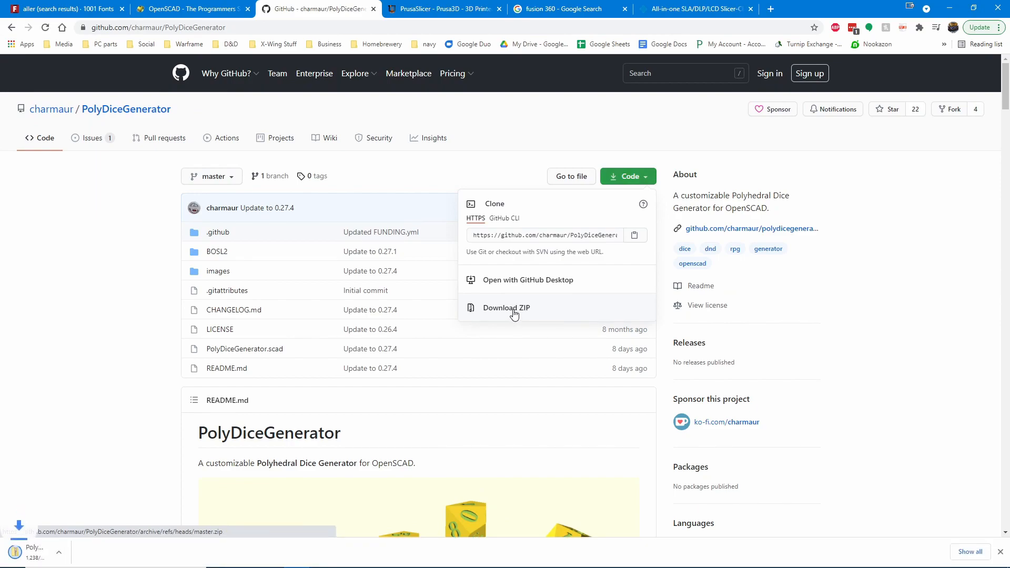
# - Show the downloaded PolyDiceGenerator-master ZIP in the Downloads folder and check its extraction options
pyautogui.click(121, 554)
pyautogui.click(153, 515)
pyautogui.rightClick(528, 133)
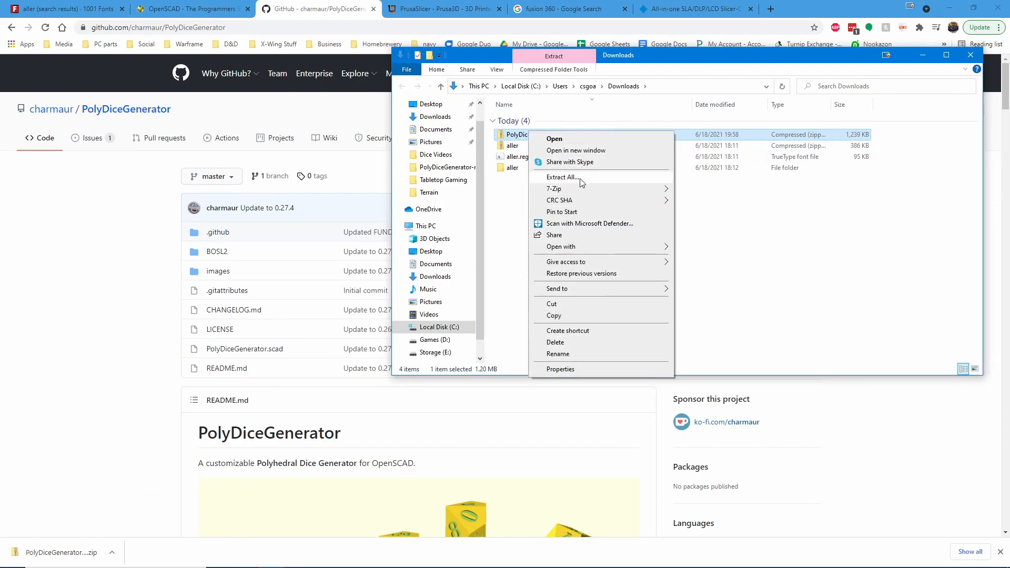
pyautogui.click(506, 199)
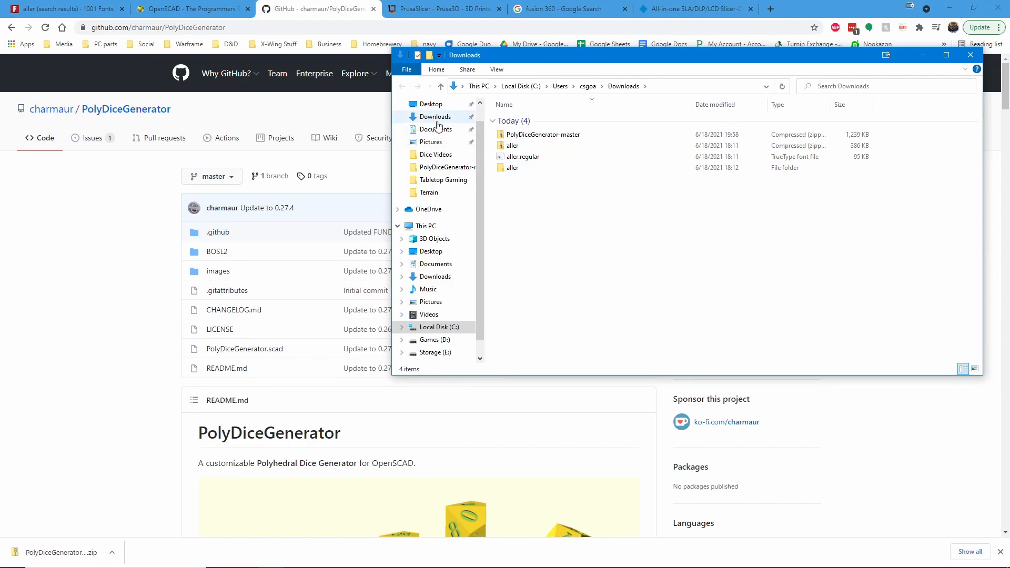
# - Open the PolyDiceGenerator-master folder inside Dice Masters on the Desktop and select the PolyDiceGenerator OpenSCAD file
pyautogui.click(431, 104)
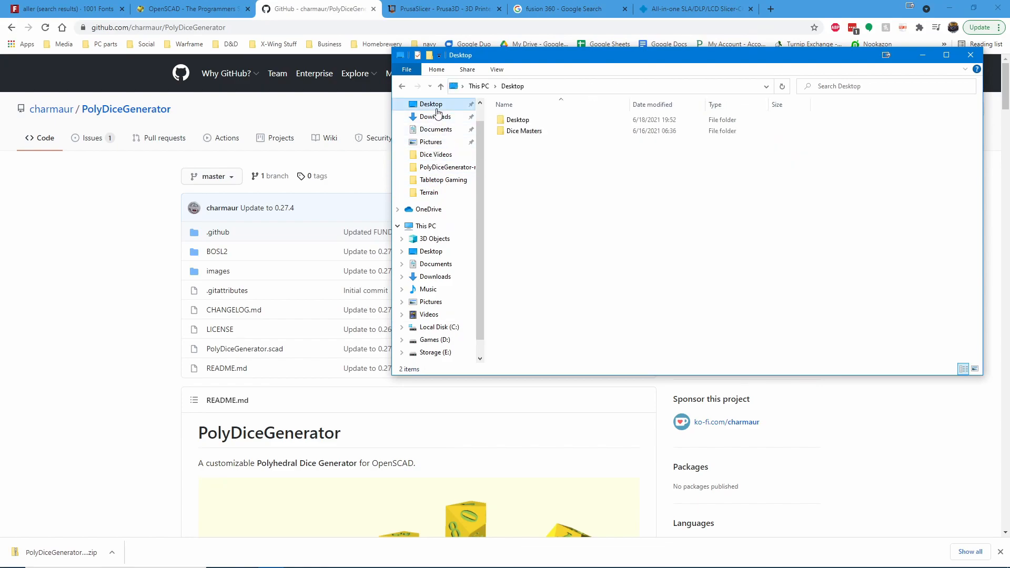
pyautogui.doubleClick(513, 131)
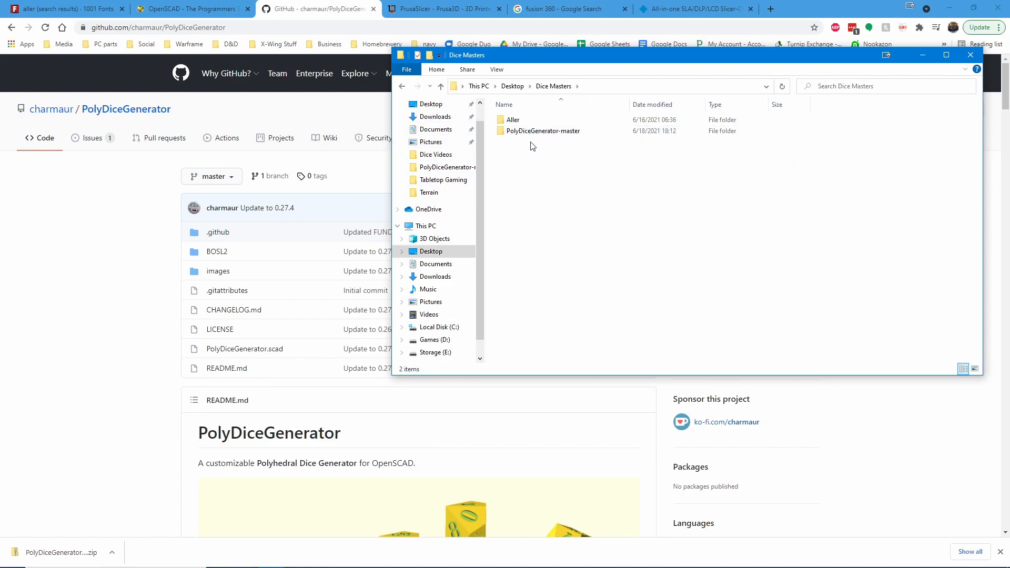
pyautogui.doubleClick(563, 132)
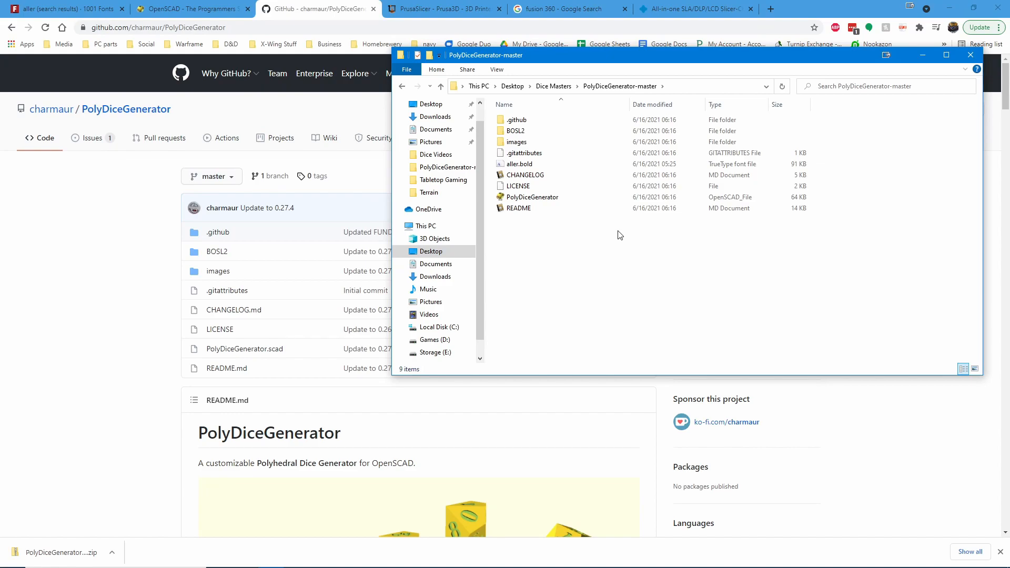
pyautogui.click(565, 199)
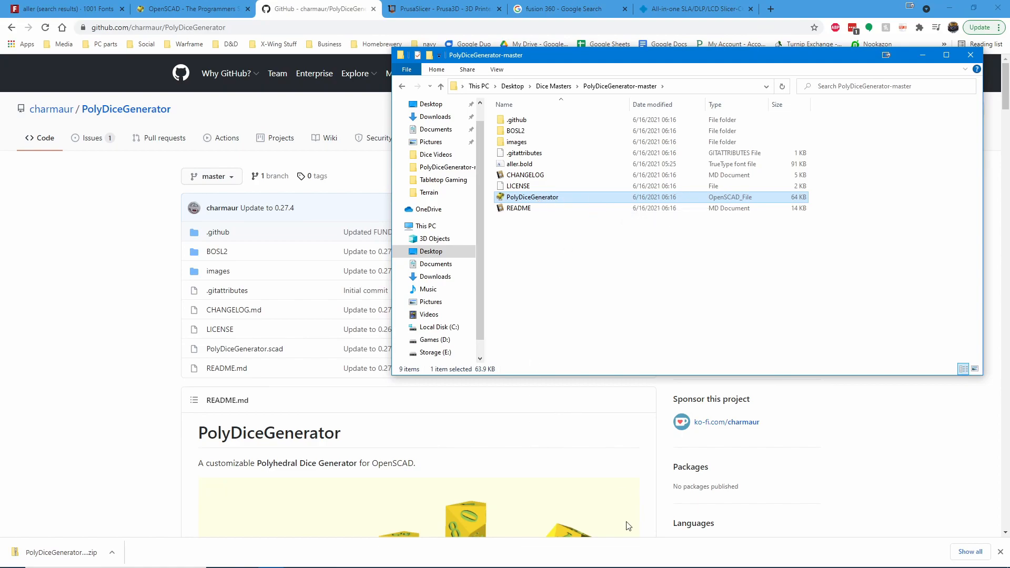
# - Switch to OpenSCAD to view the PolyDiceGenerator design, and return to Chrome with the folder window minimized
pyautogui.click(579, 559)
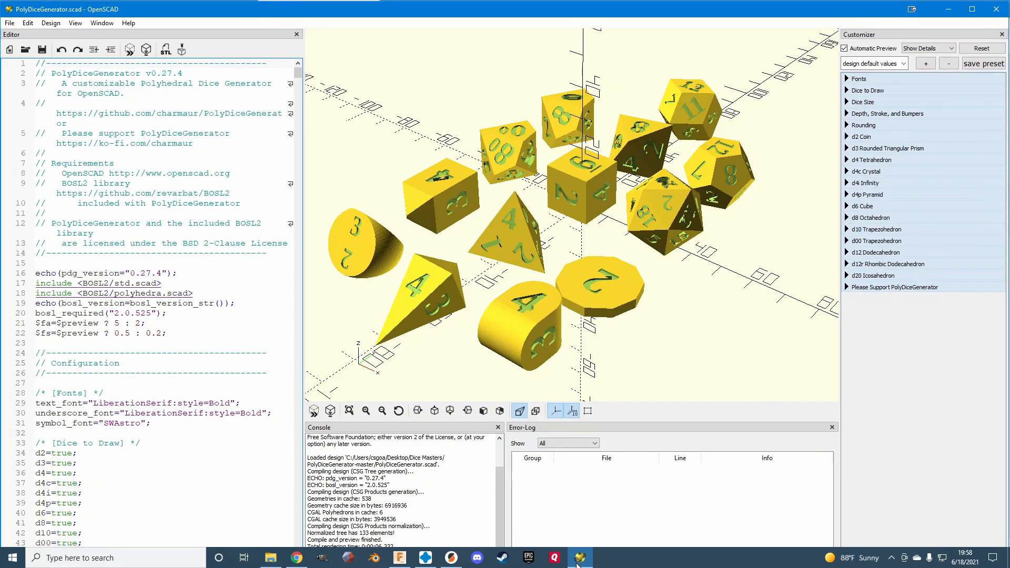
pyautogui.click(579, 558)
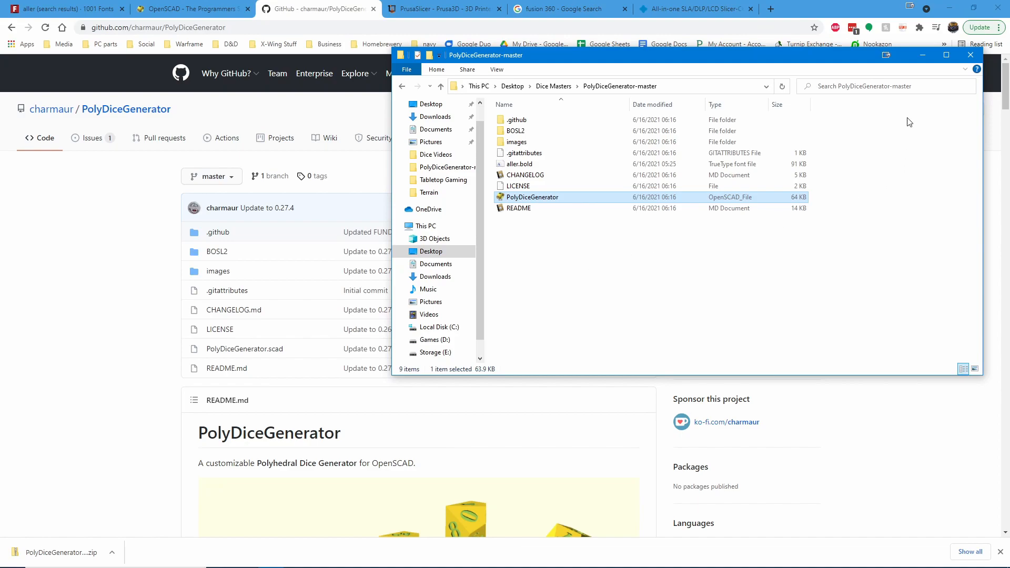
pyautogui.click(922, 54)
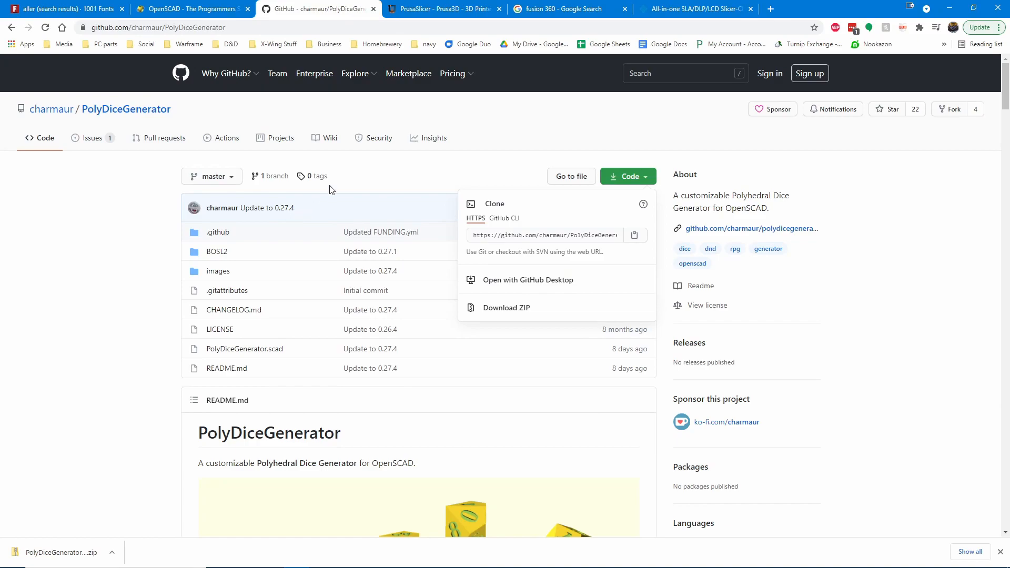
# - Open the drivers, firmware and manuals page on the Prusa website to view the PrusaSlicer download
pyautogui.click(423, 15)
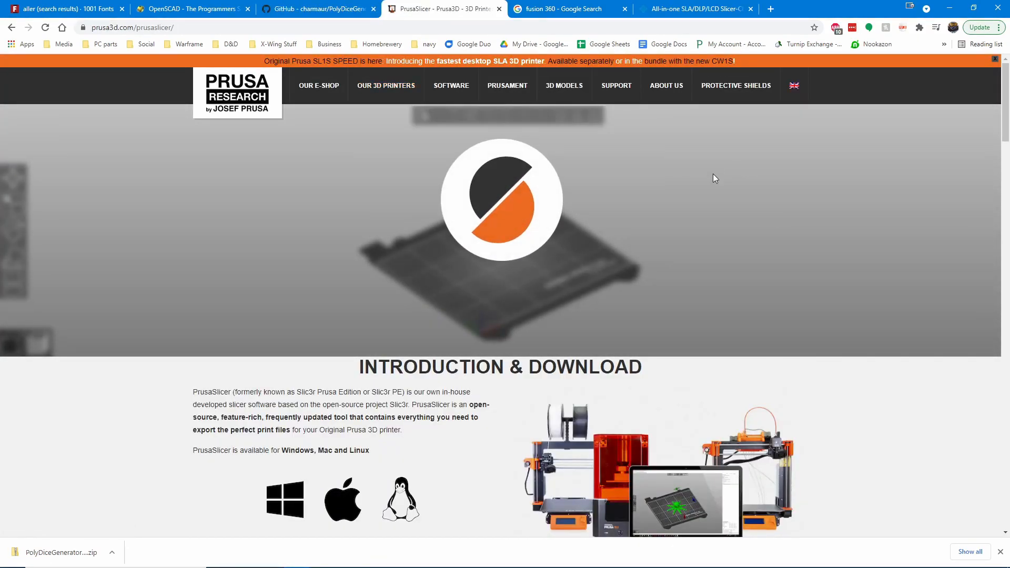
pyautogui.moveTo(451, 87)
pyautogui.click(462, 132)
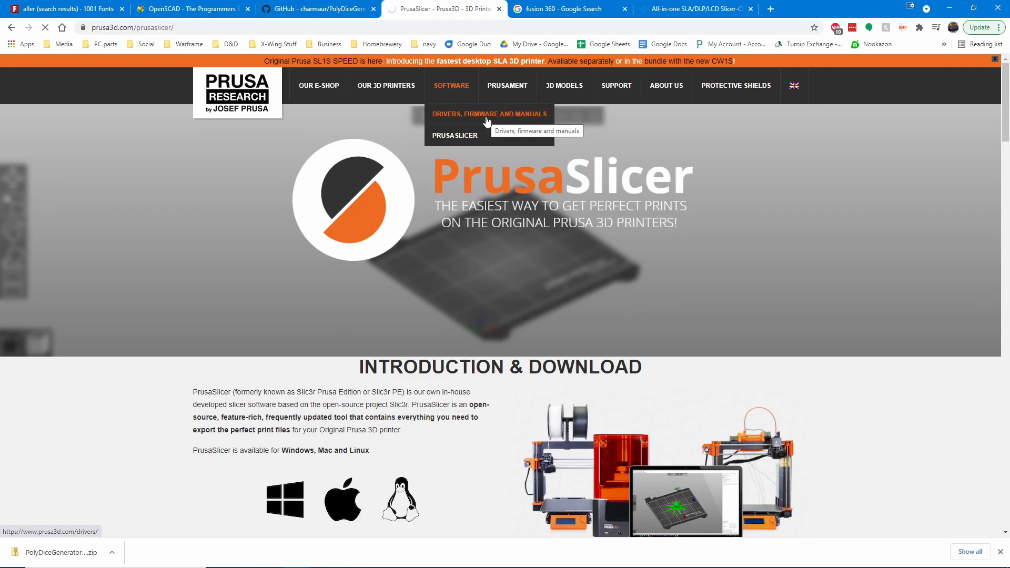
pyautogui.click(487, 119)
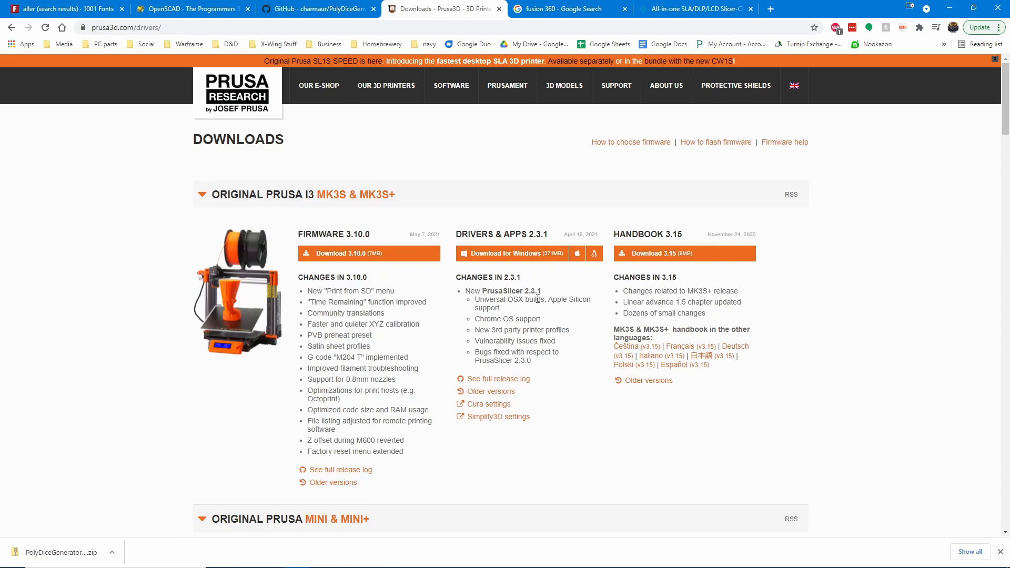
# - View the Autodesk Fusion 360 product page from the Google results and the CHITUBOX Basic download page
pyautogui.click(533, 9)
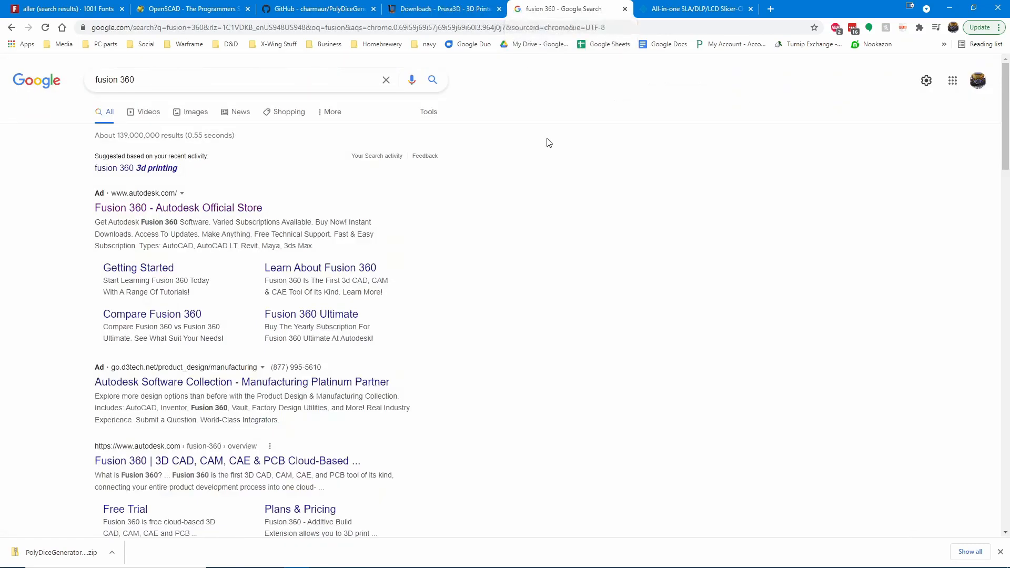
pyautogui.click(188, 207)
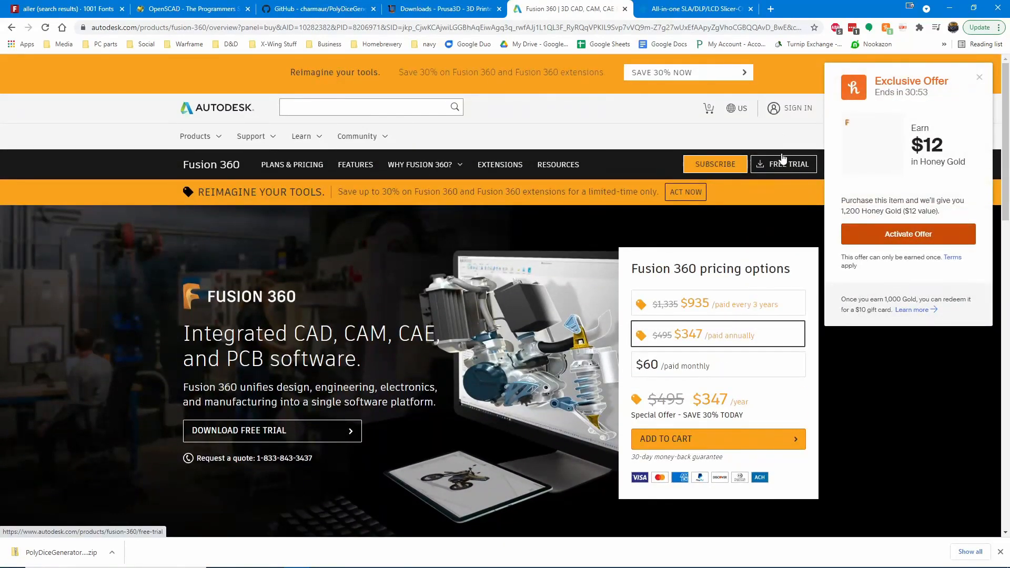
pyautogui.click(980, 78)
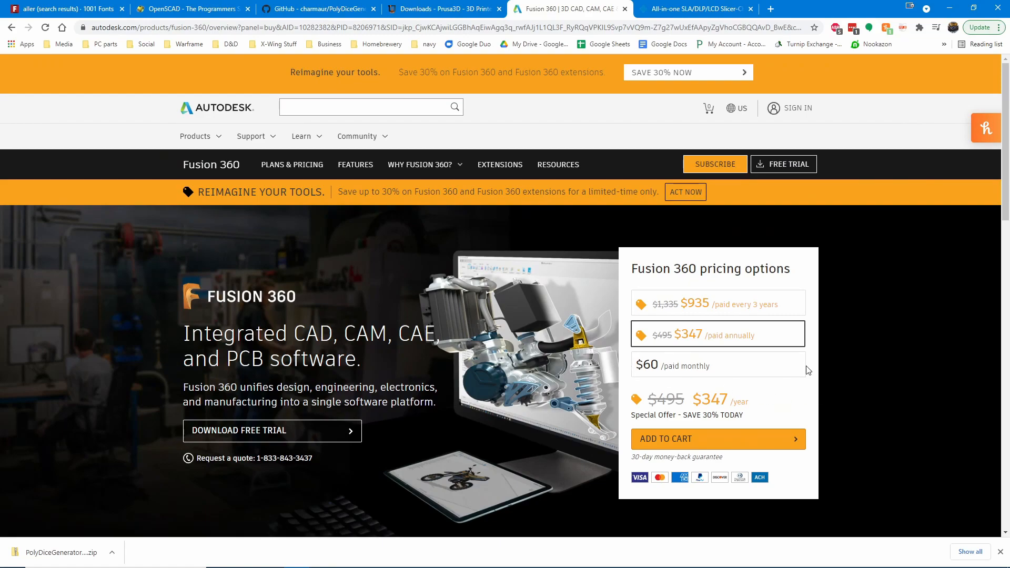
pyautogui.scroll(-1, 745, 348)
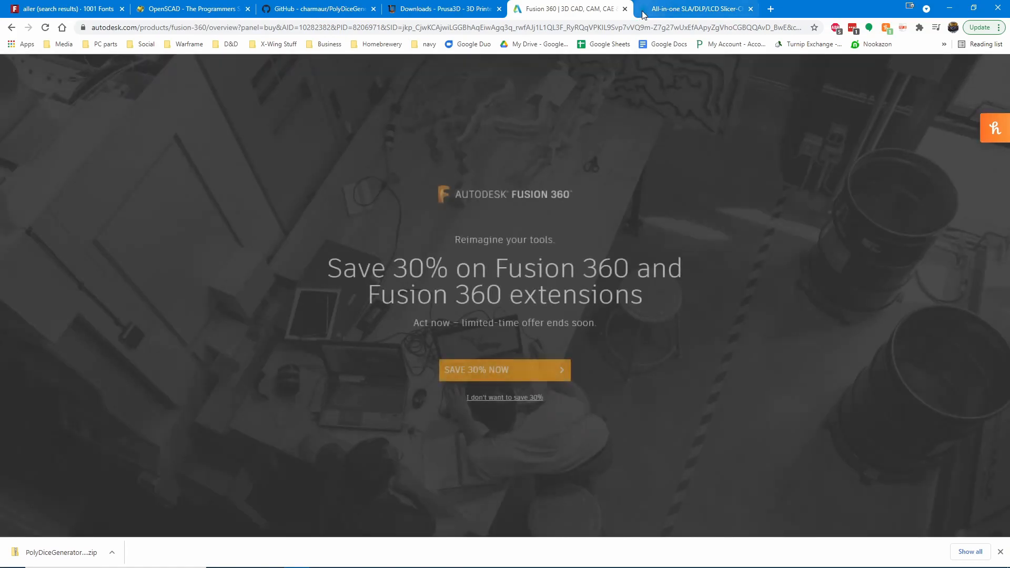
pyautogui.click(693, 8)
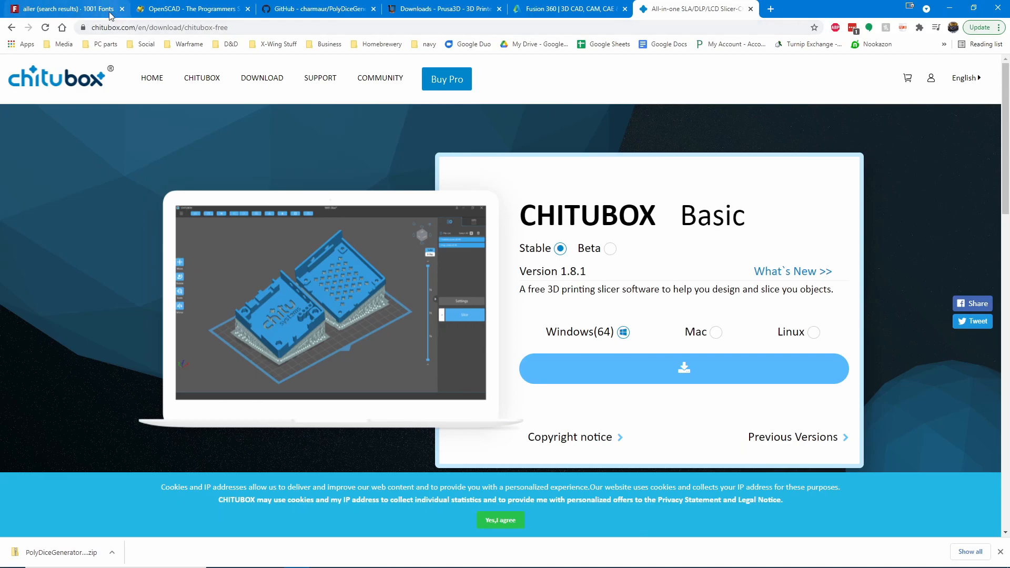
# - Open the Aller font family page on 1001 Fonts and examine its styles, download option and licence
pyautogui.click(41, 10)
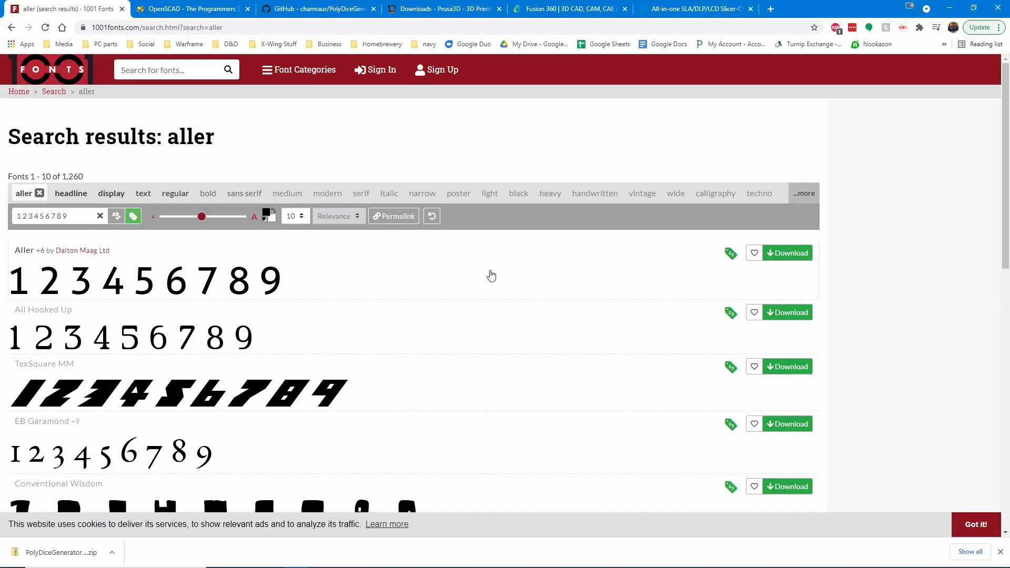
pyautogui.click(584, 277)
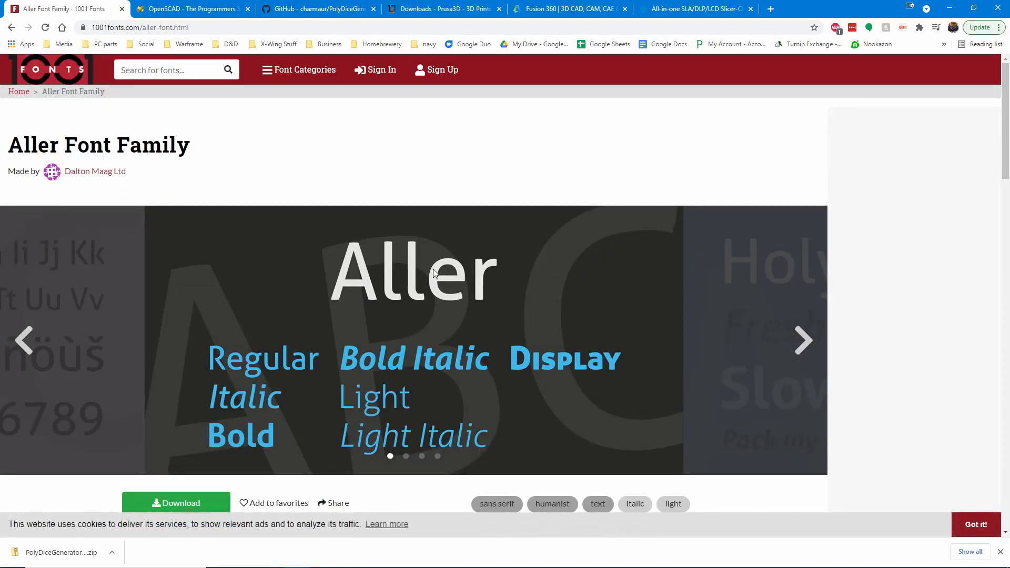
pyautogui.scroll(-3, 526, 279)
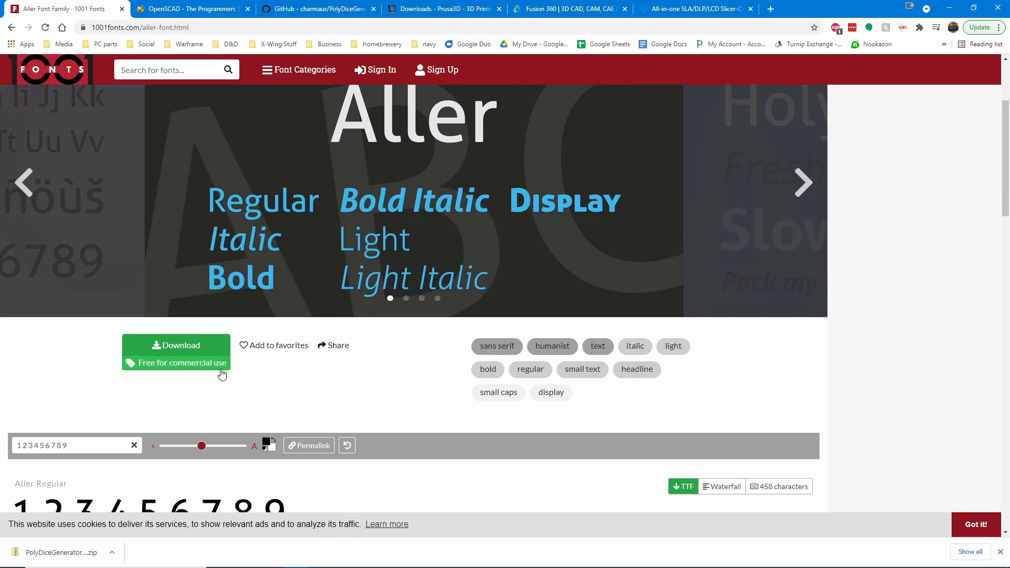
pyautogui.scroll(3, 412, 354)
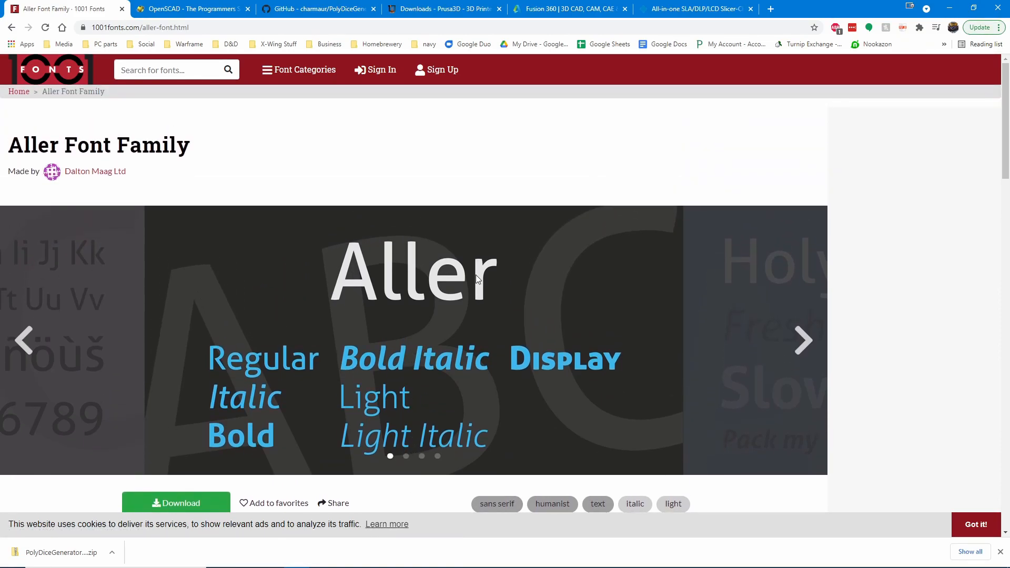
pyautogui.scroll(-1, 737, 229)
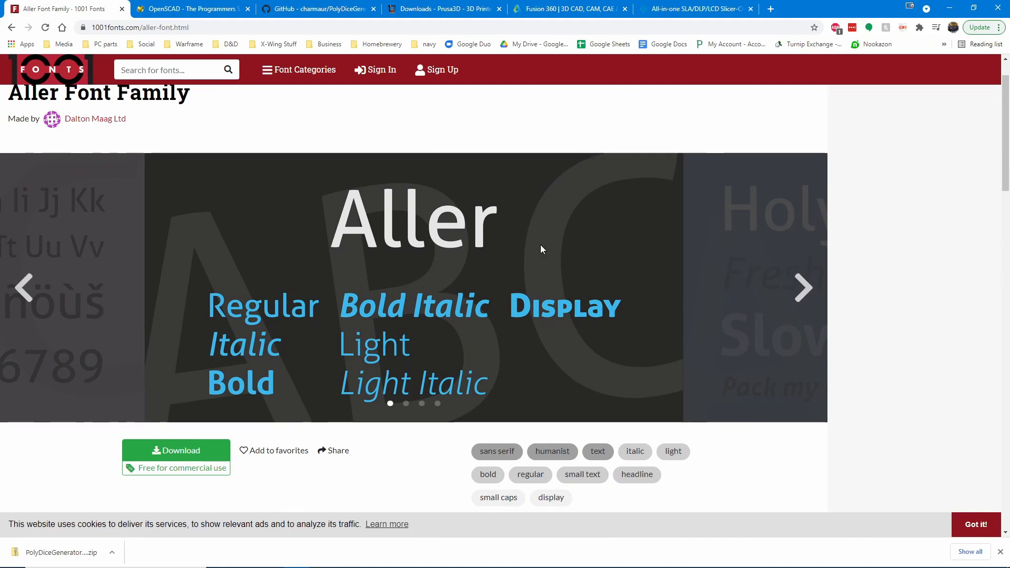
pyautogui.scroll(-1, 542, 248)
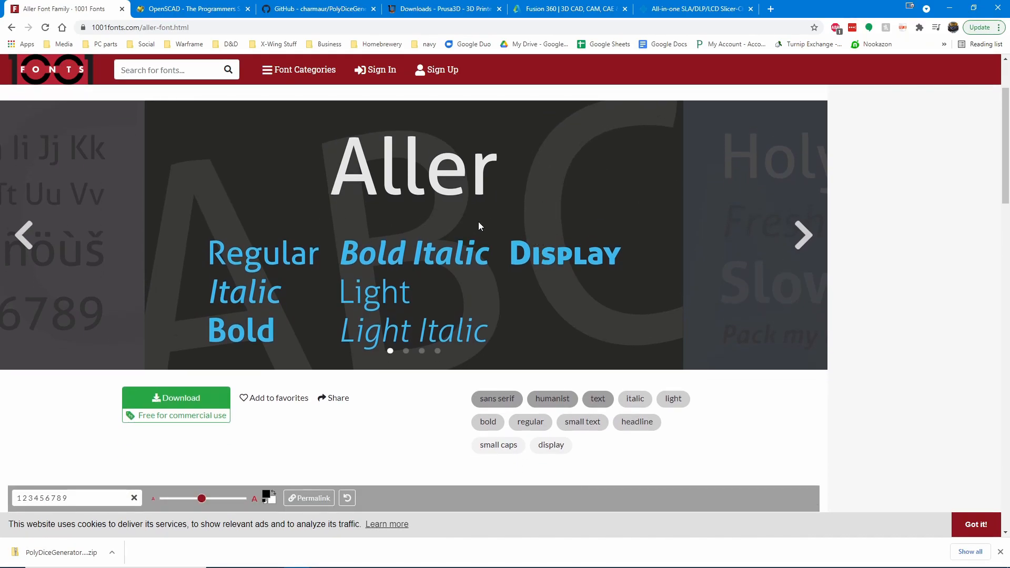
# - Show the Downloads folder and check the install options for the aller.regular font file
pyautogui.click(111, 552)
pyautogui.click(142, 517)
pyautogui.click(534, 171)
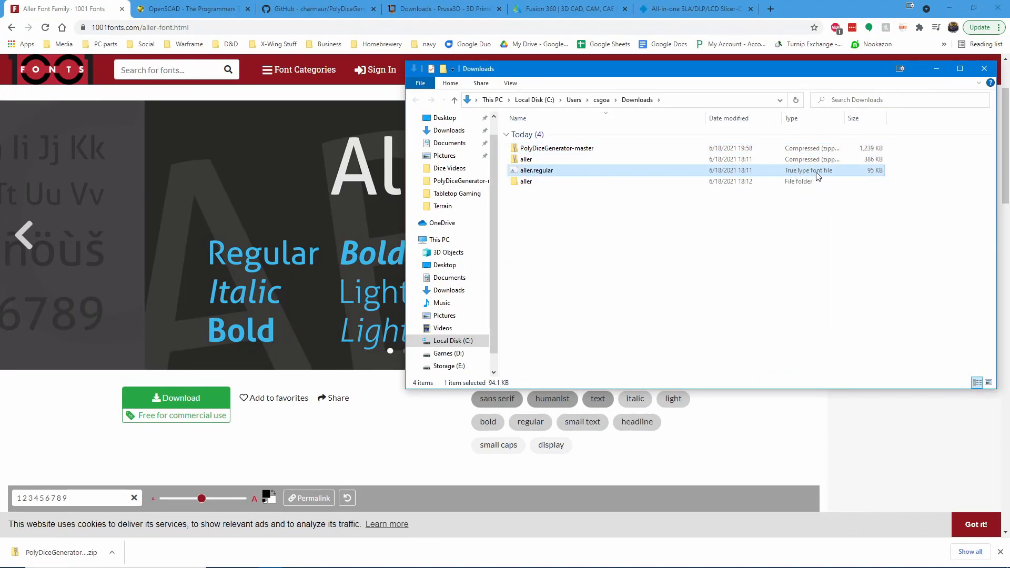
pyautogui.rightClick(594, 170)
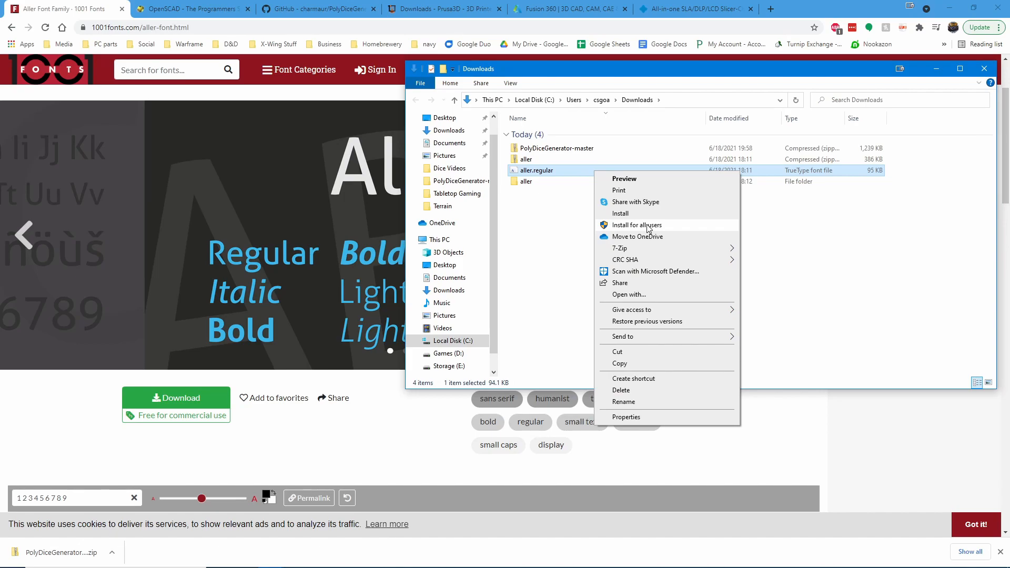
pyautogui.click(525, 246)
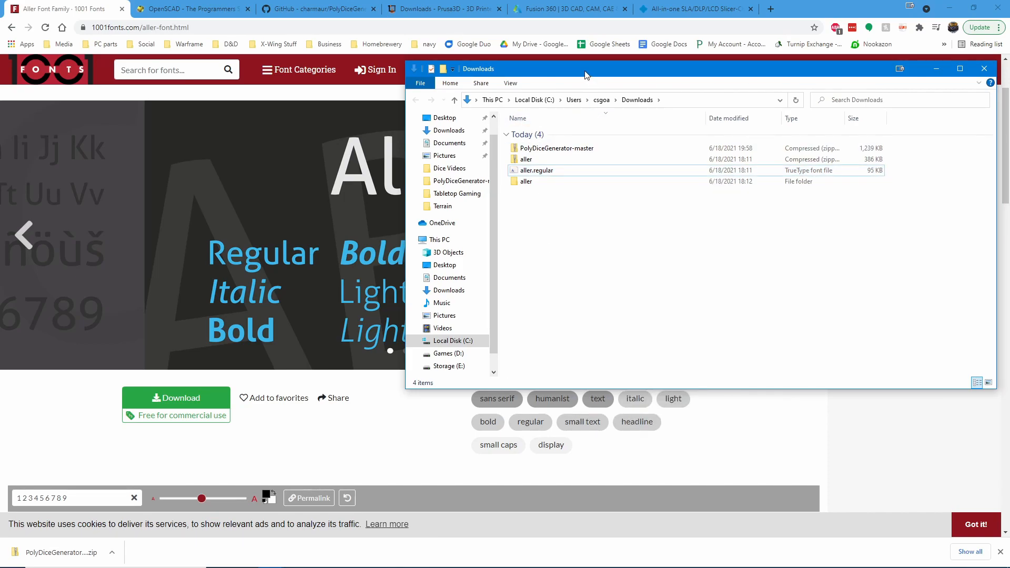
# - Arrange the two folder windows side by side and move aller.regular from Downloads into the PolyDiceGenerator-master folder
pyautogui.moveTo(587, 75); pyautogui.dragTo(358, 59)
pyautogui.moveTo(268, 561)
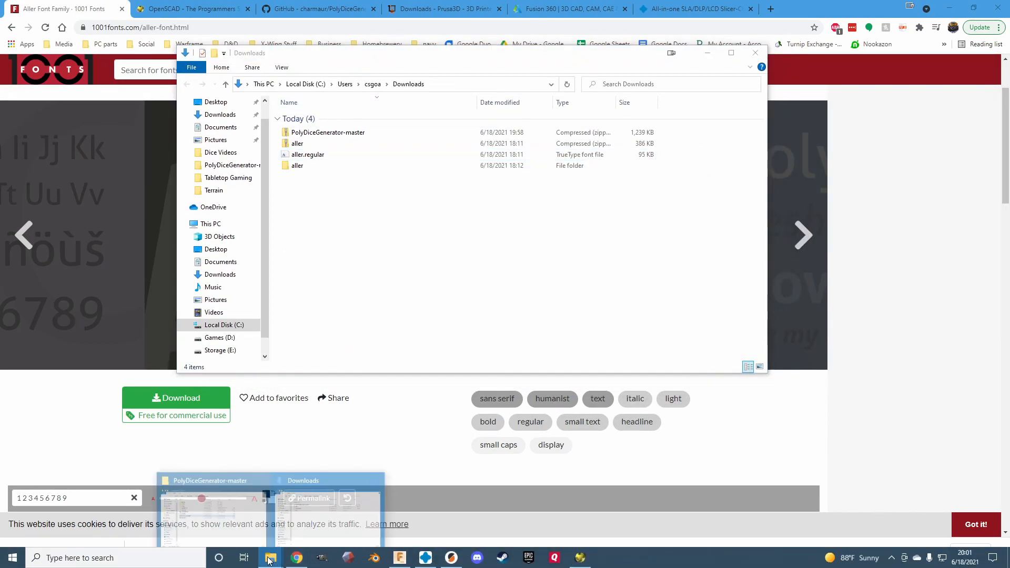
pyautogui.click(215, 508)
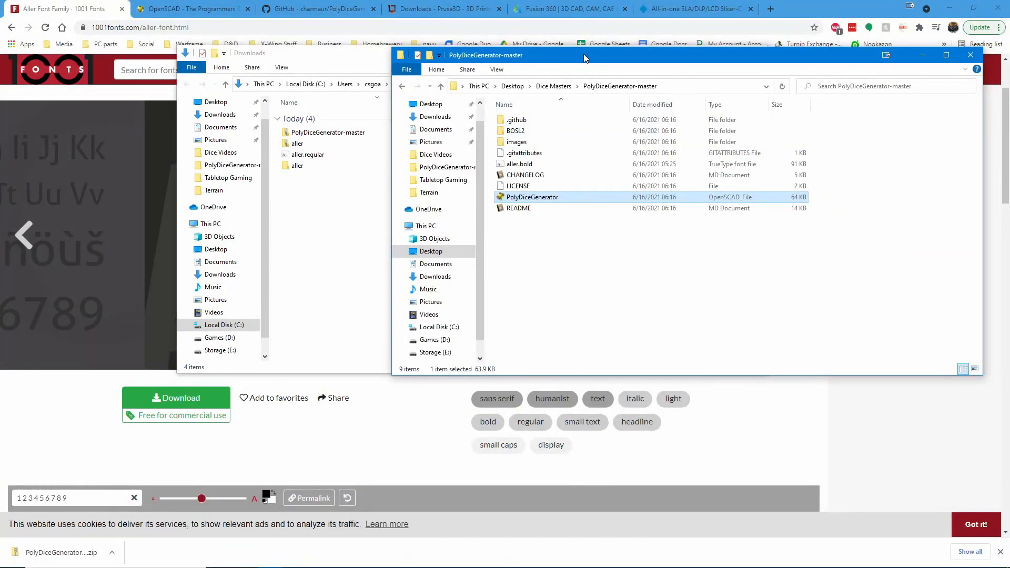
pyautogui.moveTo(584, 58); pyautogui.dragTo(610, 61)
pyautogui.click(318, 155)
pyautogui.moveTo(293, 157); pyautogui.dragTo(816, 285)
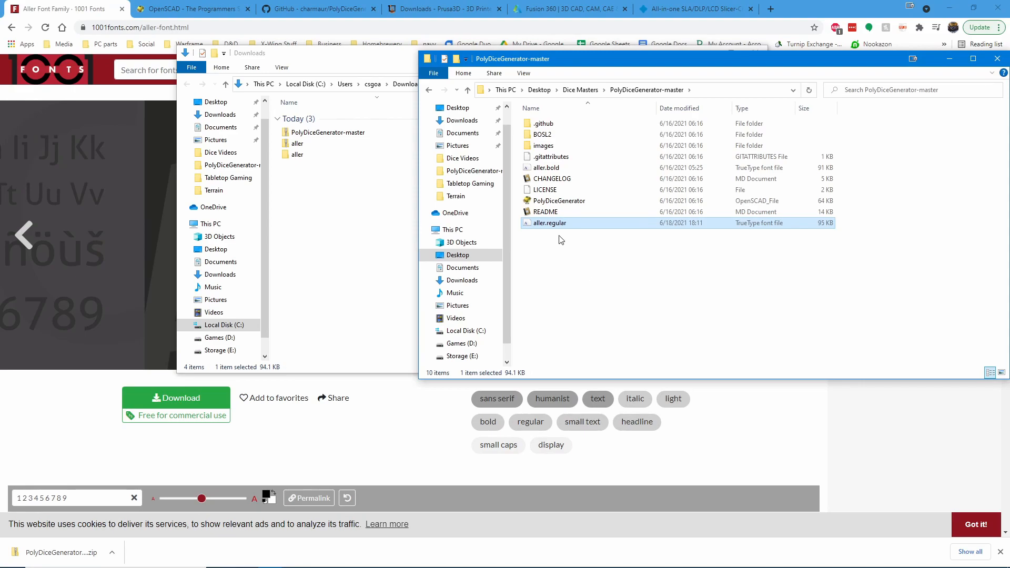
pyautogui.click(609, 268)
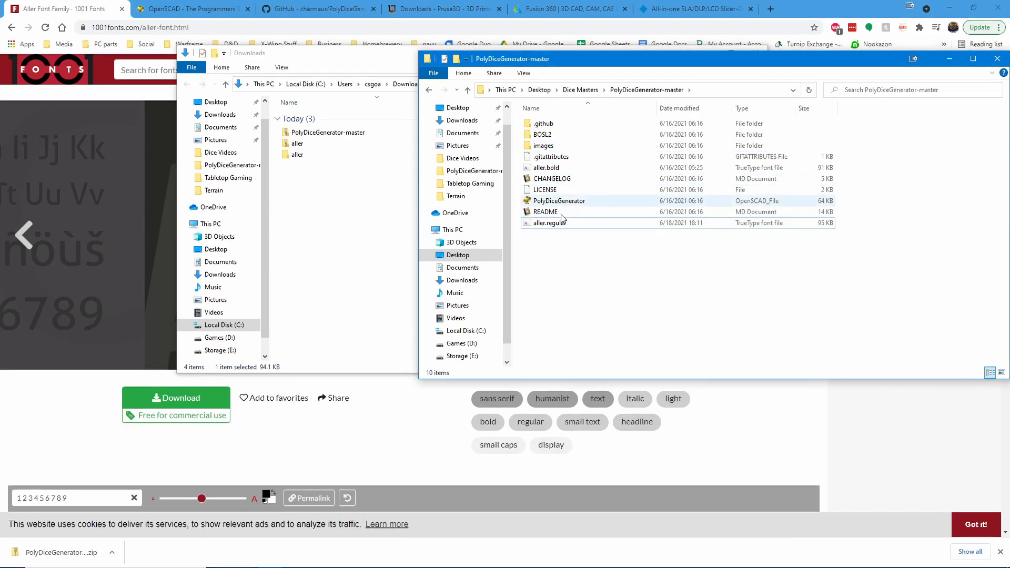
# - Close the Downloads window, minimise the PolyDiceGenerator-master folder window, and switch to OpenSCAD with PolyDiceGenerator.scad loaded
pyautogui.moveTo(678, 58); pyautogui.dragTo(360, 114)
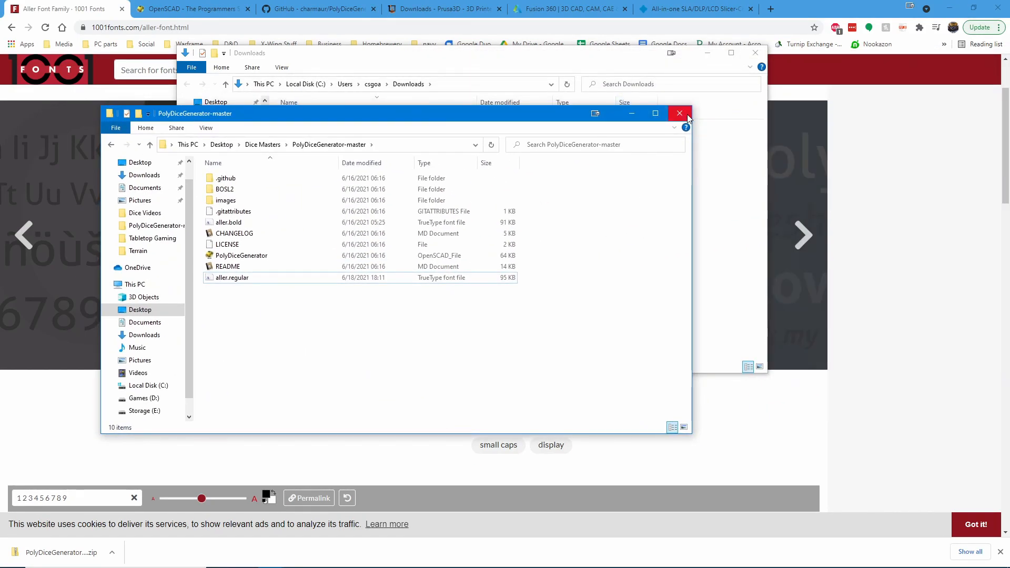
pyautogui.click(755, 53)
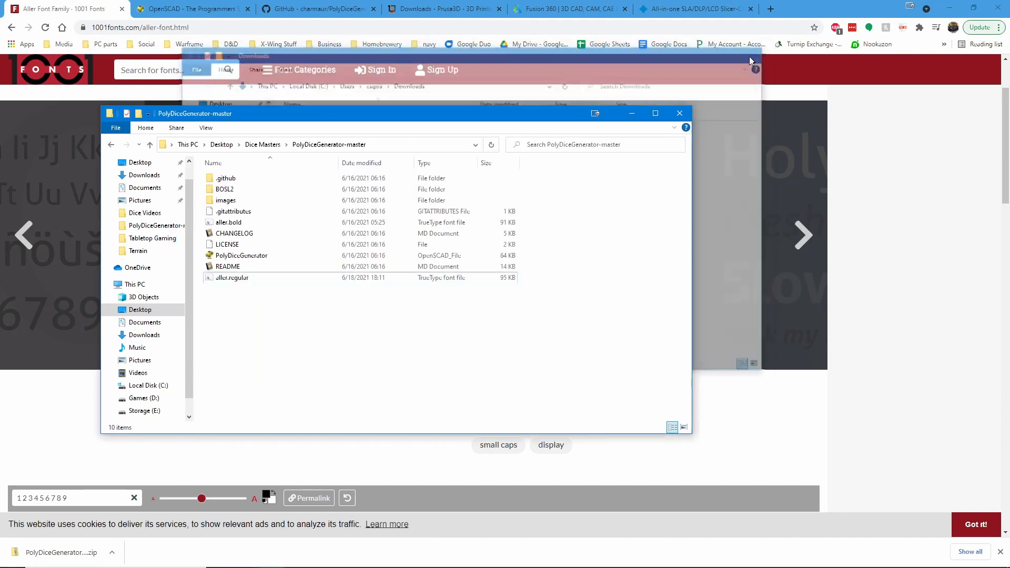
pyautogui.click(630, 115)
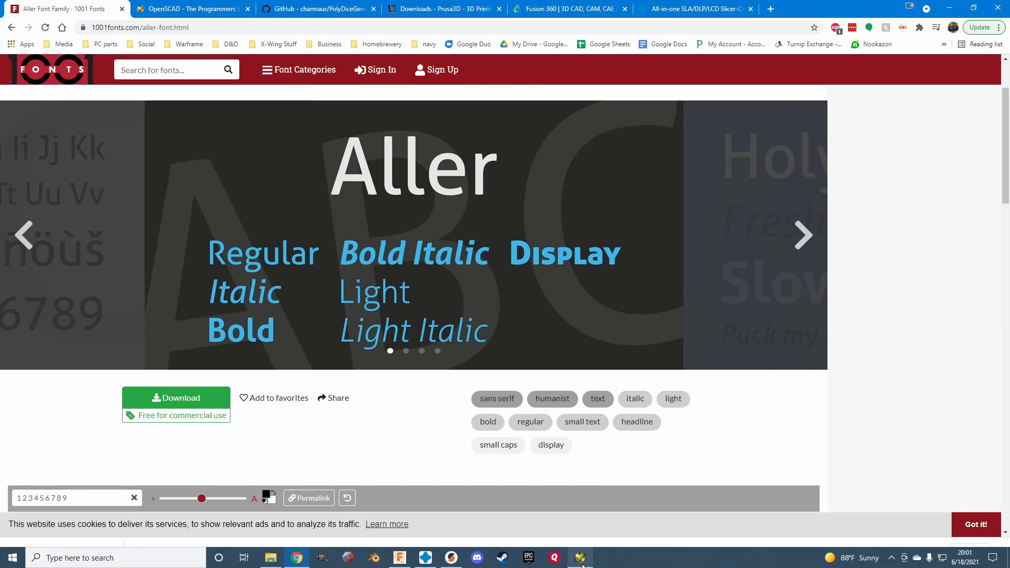
pyautogui.click(580, 557)
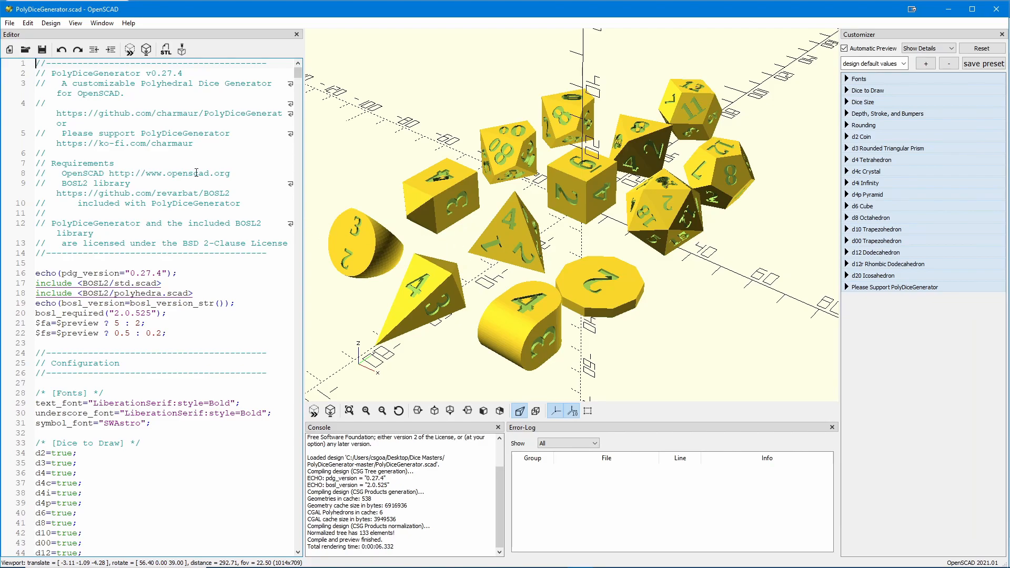
# - Examine the configuration sections of the PolyDiceGenerator script and view the dice preview from several angles
pyautogui.scroll(-15, 196, 173)
pyautogui.scroll(-8, 196, 173)
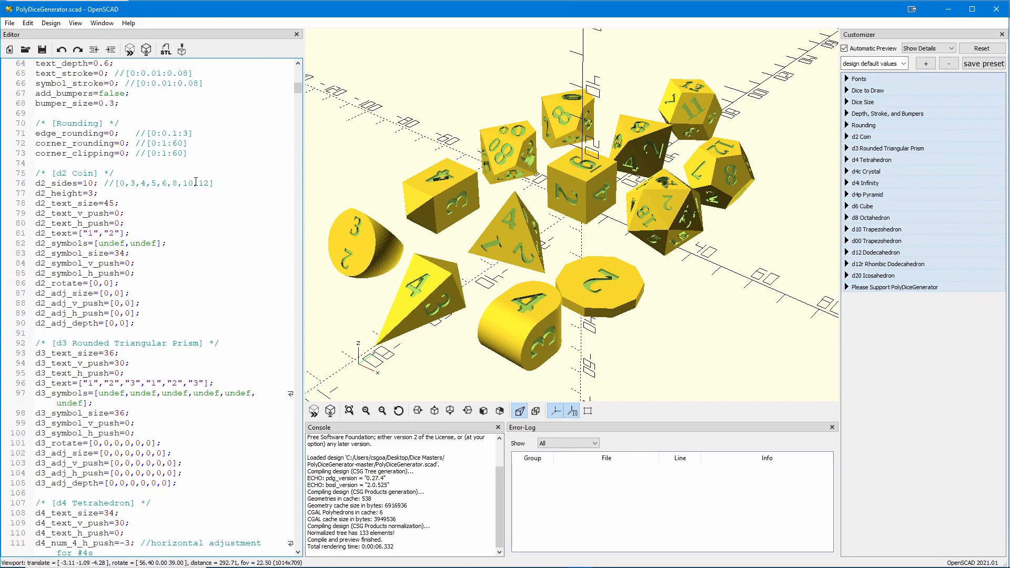
pyautogui.scroll(-1, 189, 163)
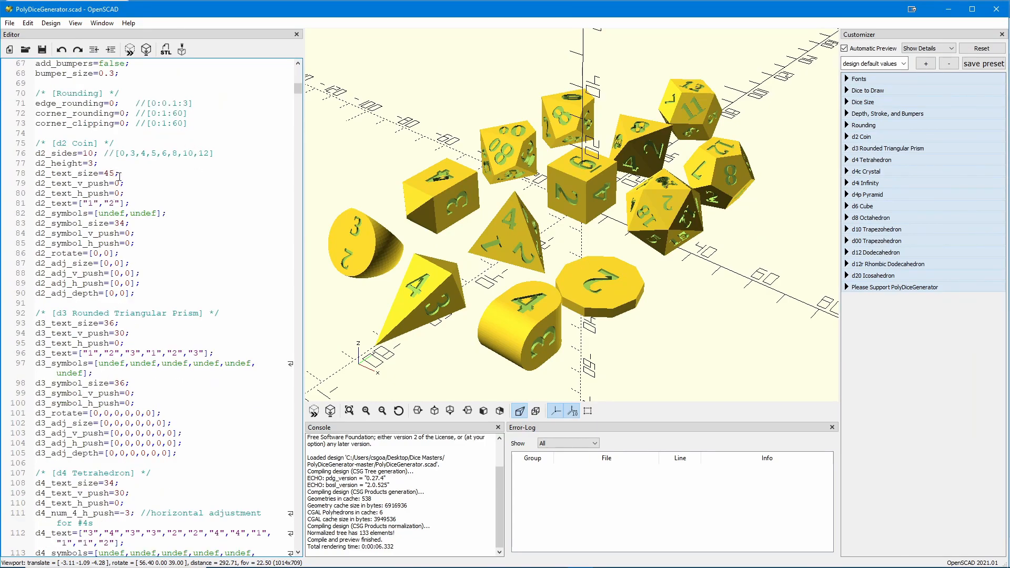
pyautogui.scroll(-10, 206, 262)
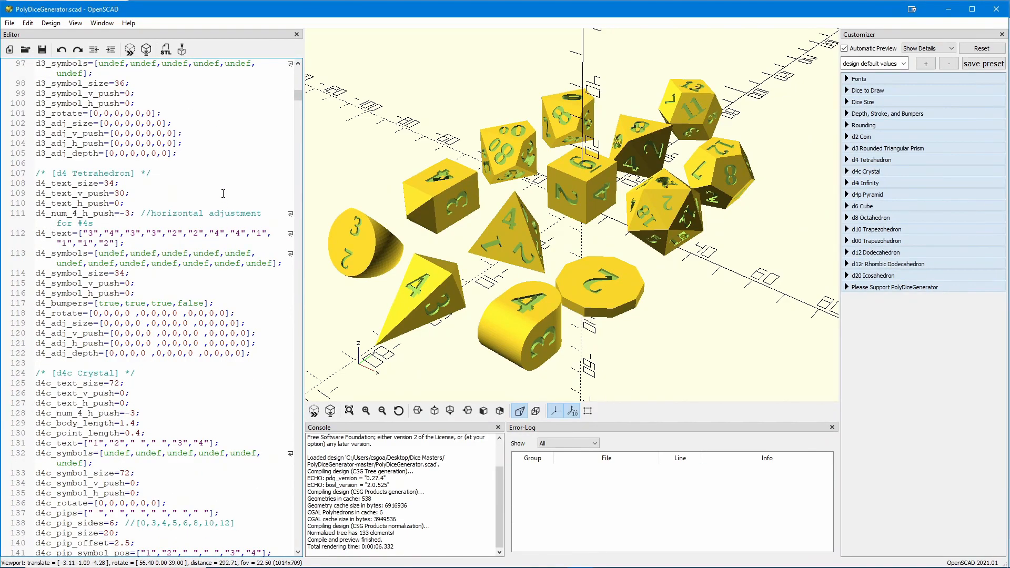
pyautogui.scroll(-6, 223, 193)
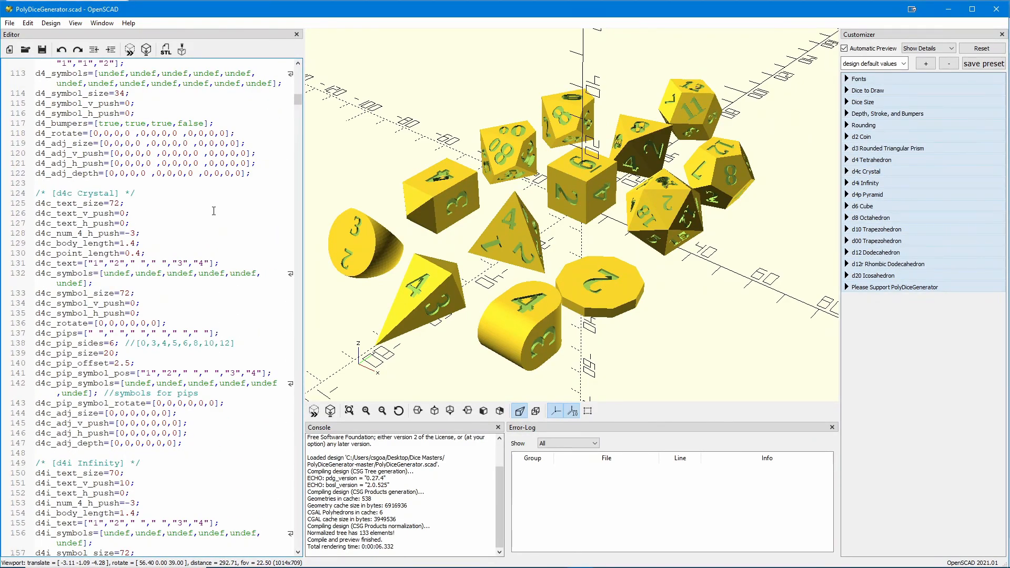
pyautogui.scroll(15, 205, 219)
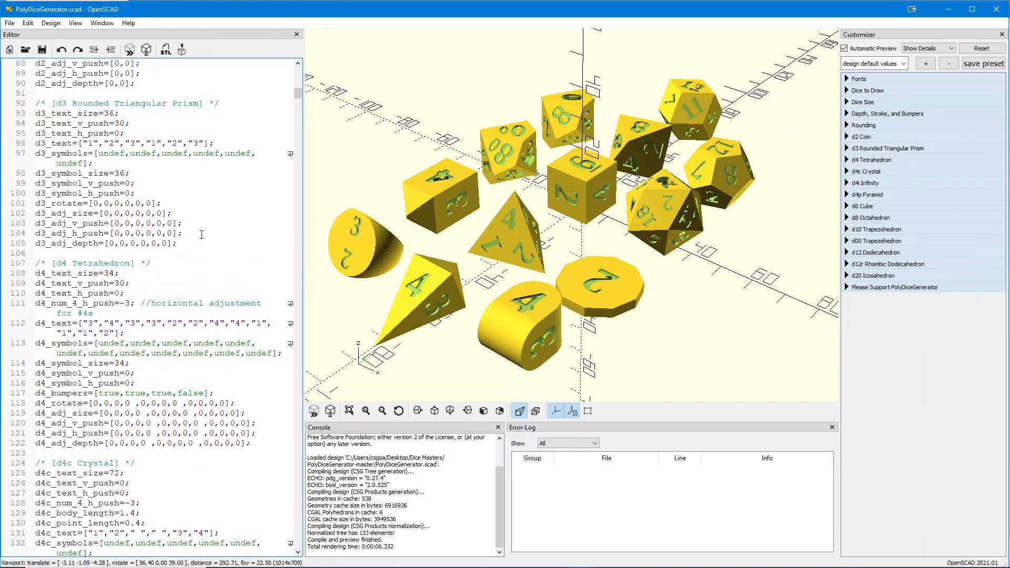
pyautogui.scroll(16, 202, 234)
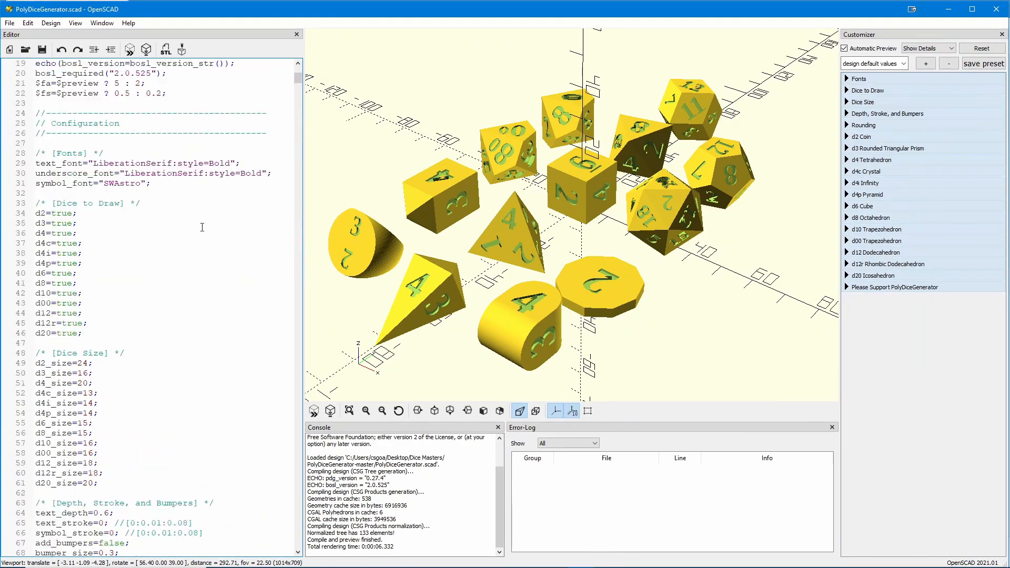
pyautogui.scroll(8, 202, 226)
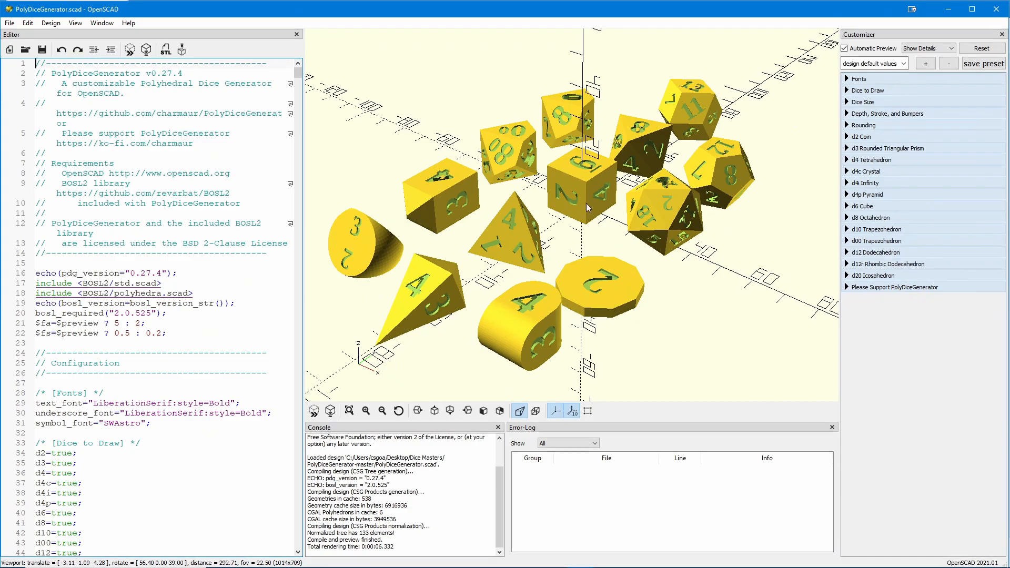
pyautogui.moveTo(677, 300); pyautogui.dragTo(690, 321)
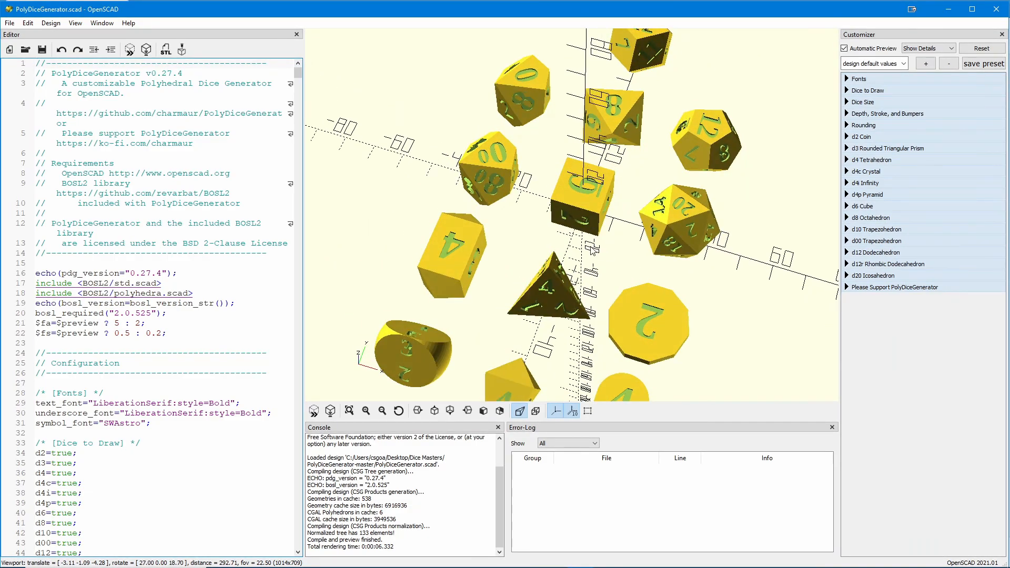
pyautogui.moveTo(720, 288); pyautogui.dragTo(705, 280, button='right')
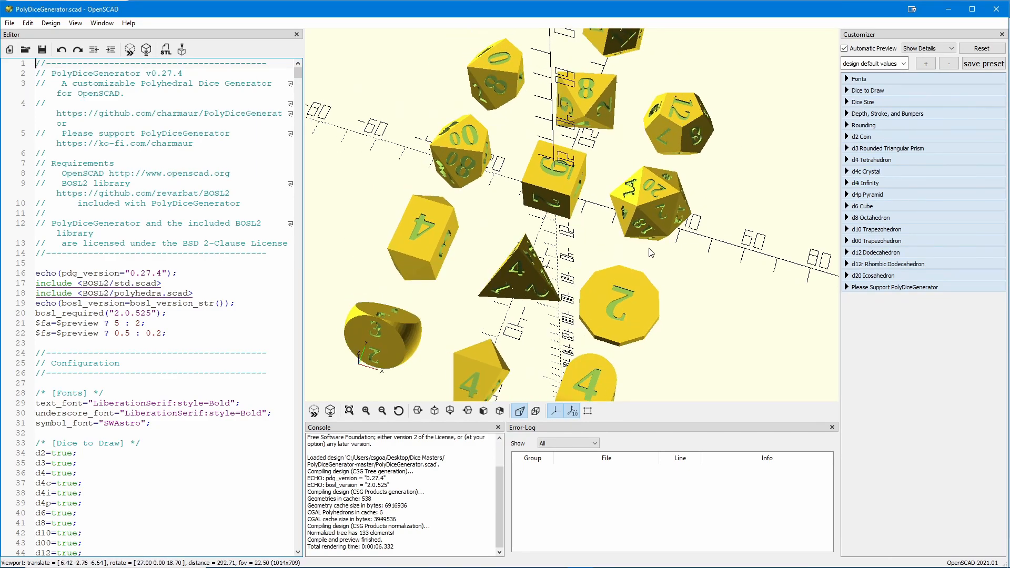
pyautogui.moveTo(729, 259); pyautogui.dragTo(666, 285)
pyautogui.moveTo(766, 304); pyautogui.dragTo(744, 286)
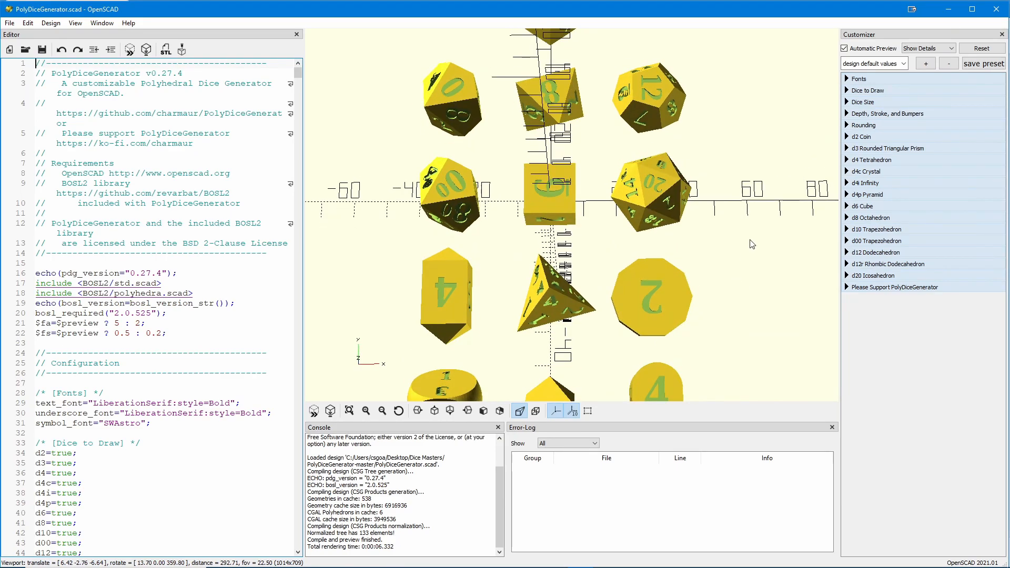
# - Expand the Fonts parameters in the Customizer and set the text font to aller
pyautogui.click(846, 79)
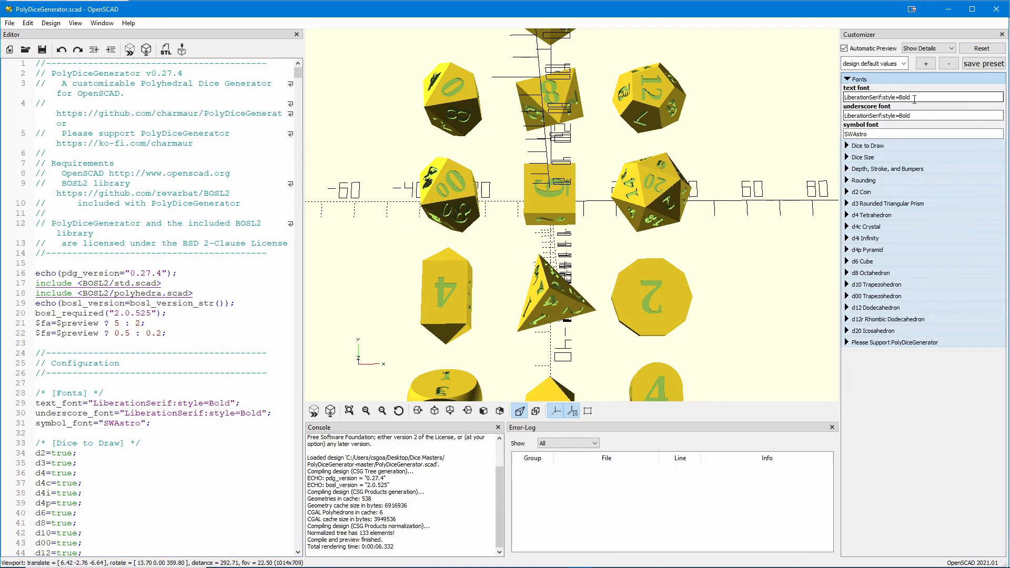
pyautogui.moveTo(917, 98); pyautogui.dragTo(804, 105)
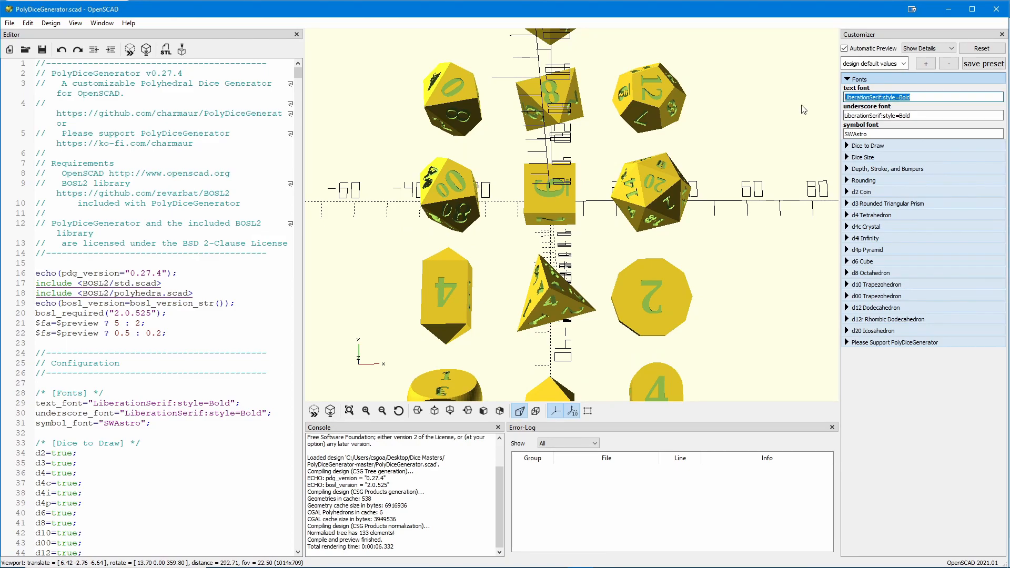
pyautogui.write('aller')
pyautogui.press('Tab')
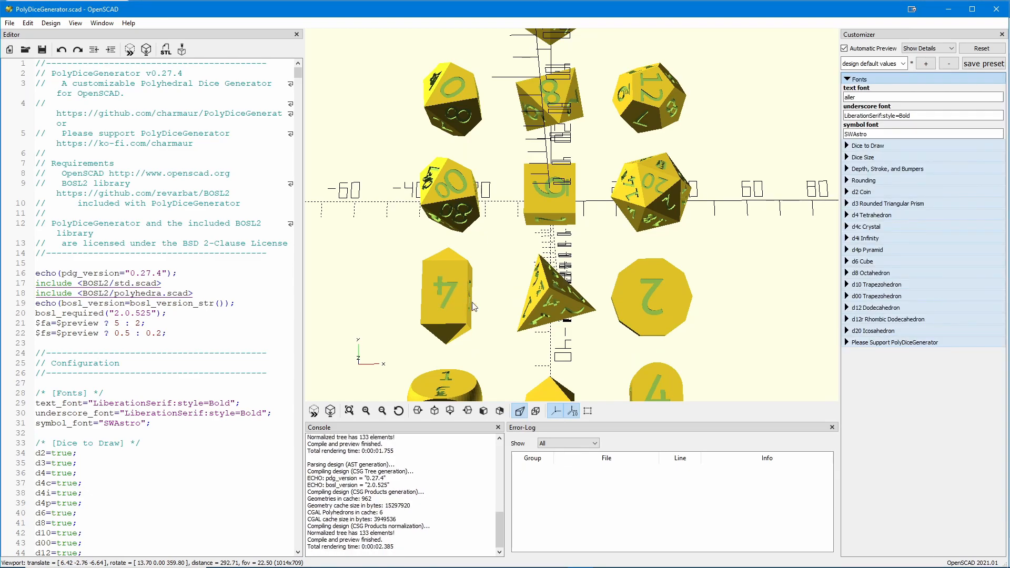
# - Switch to the Aller page in Chrome and preview the font styles with the sample text Font
pyautogui.click(297, 558)
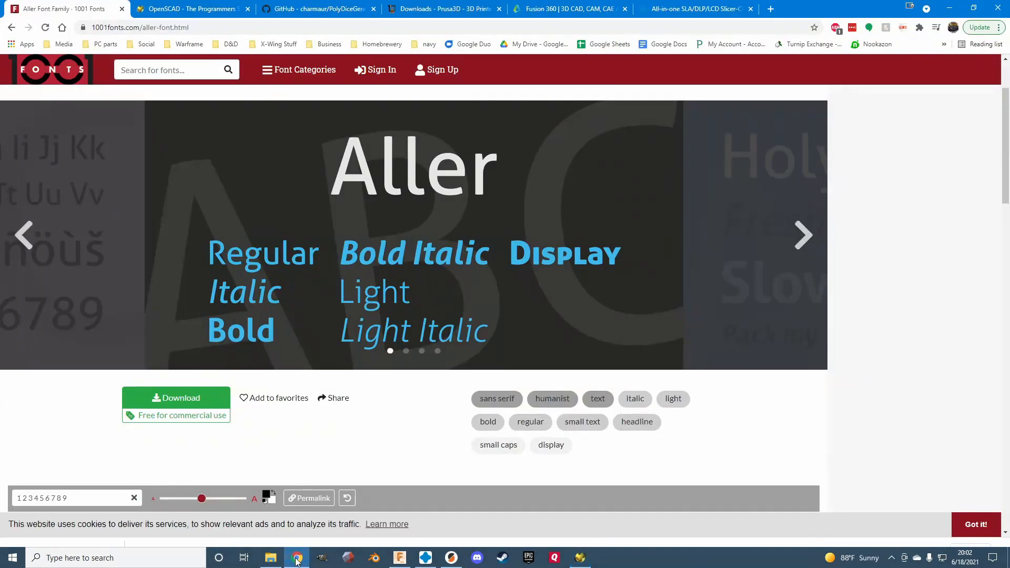
pyautogui.scroll(-4, 182, 307)
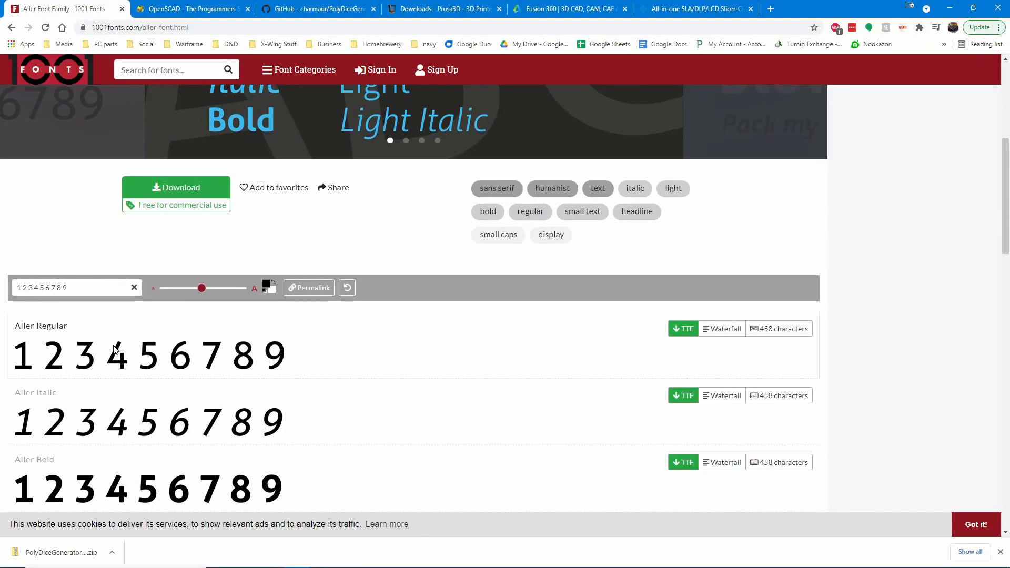
pyautogui.moveTo(82, 286); pyautogui.dragTo(7, 290)
pyautogui.write('F')
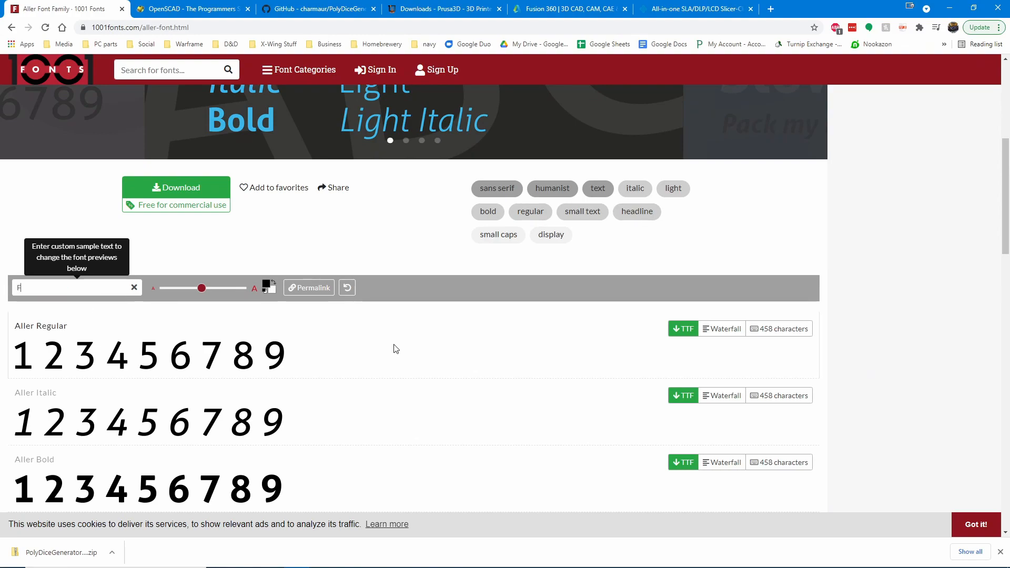
pyautogui.write('ont')
pyautogui.press('Tab')
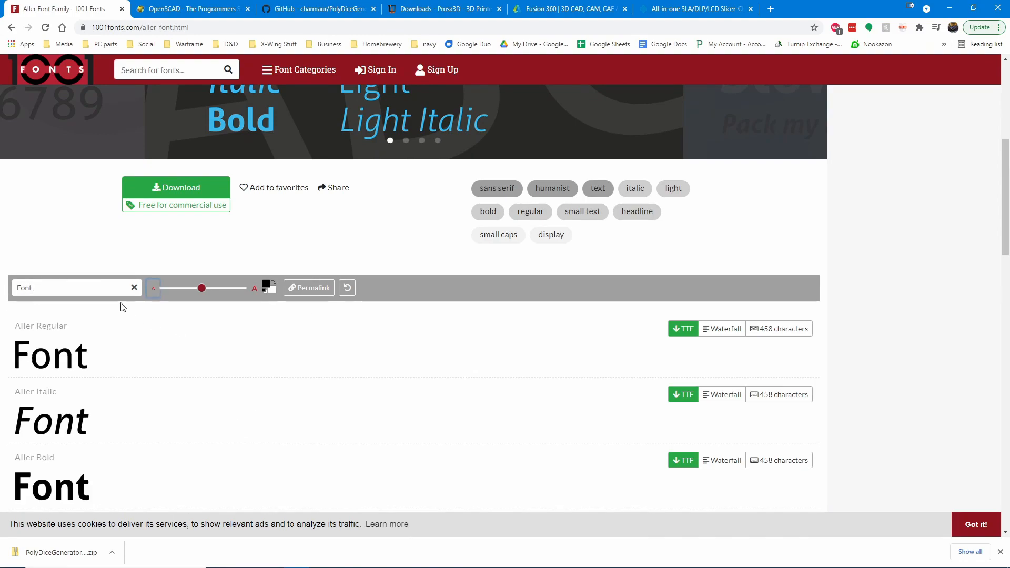
# - Preview the Aller font styles with the sample text 123456789
pyautogui.doubleClick(52, 288)
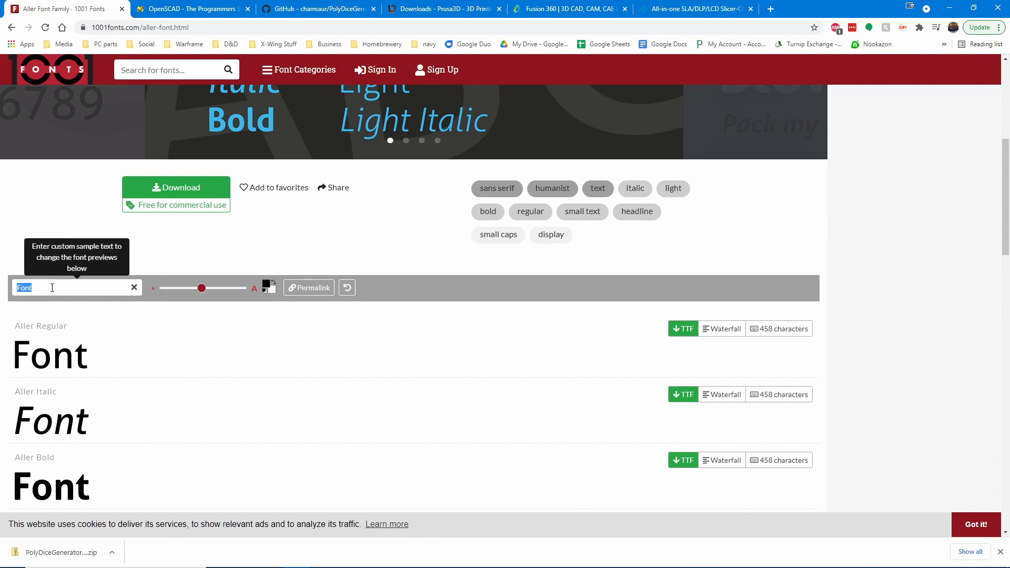
pyautogui.write('123456789')
pyautogui.press('Tab')
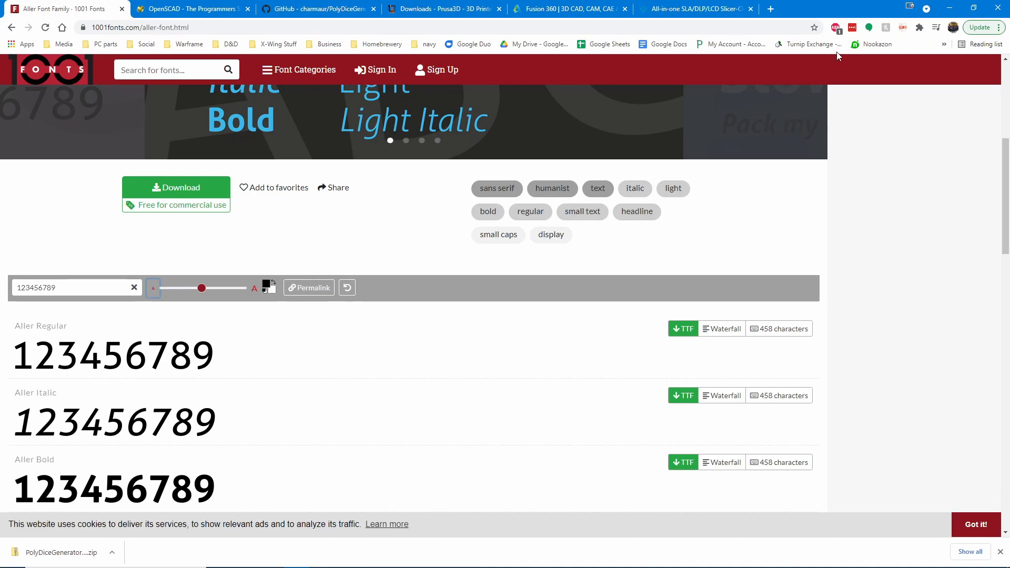
# - Return to OpenSCAD, try the misspelled text font aler:style=bold, and correct it to aller:style=bold
pyautogui.click(955, 12)
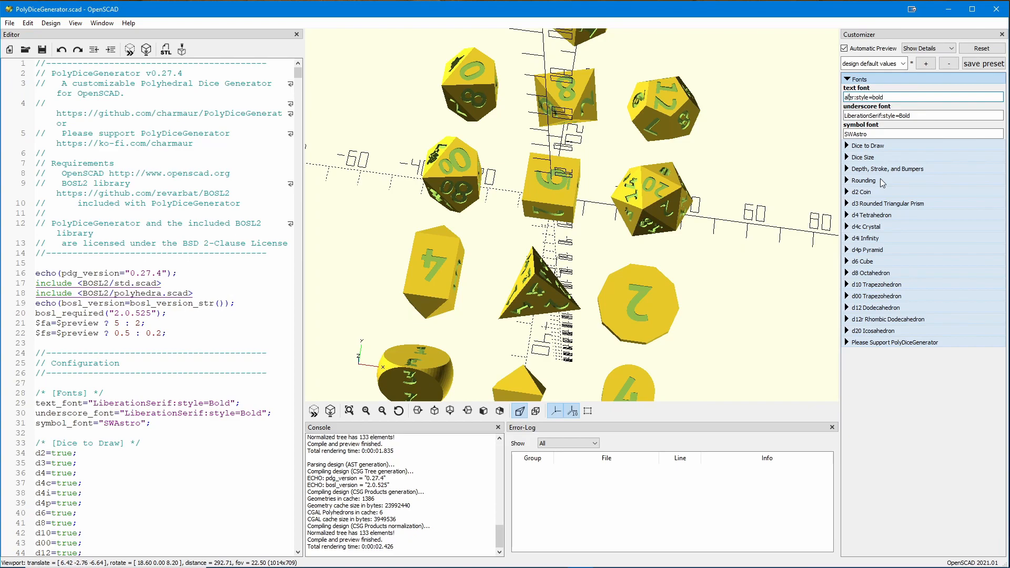
pyautogui.press('Tab')
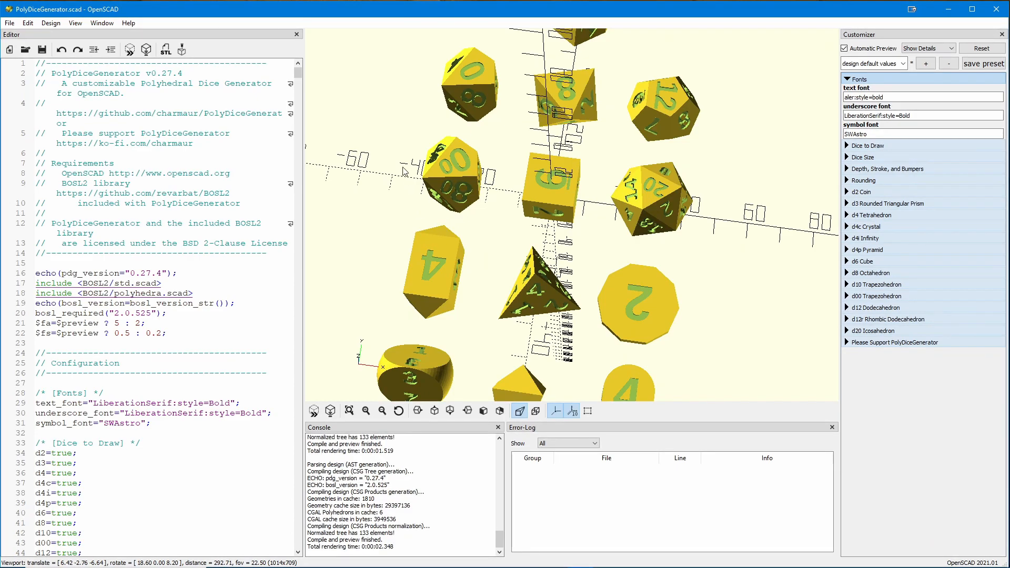
pyautogui.click(852, 99)
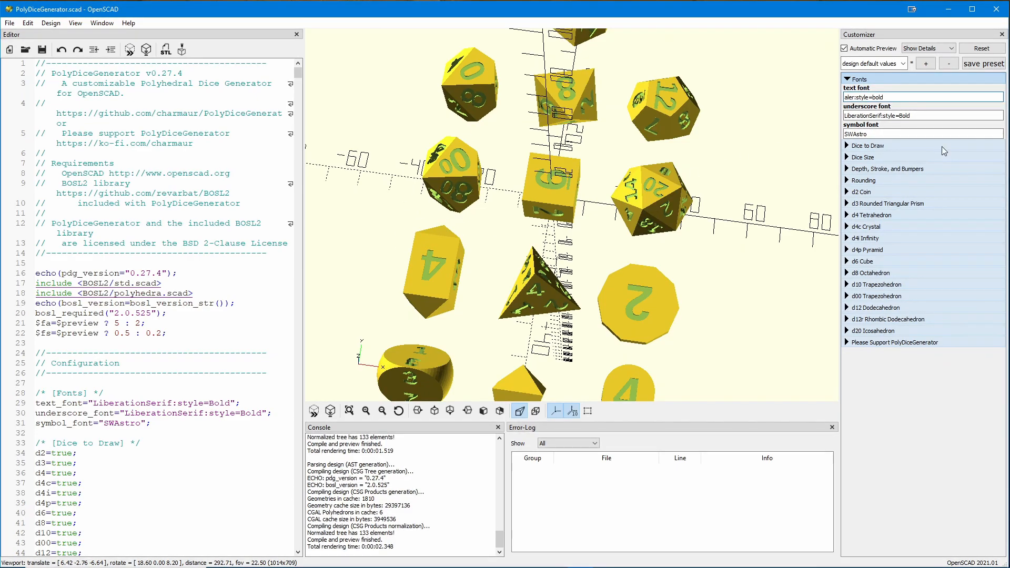
pyautogui.write('l')
pyautogui.press('Tab')
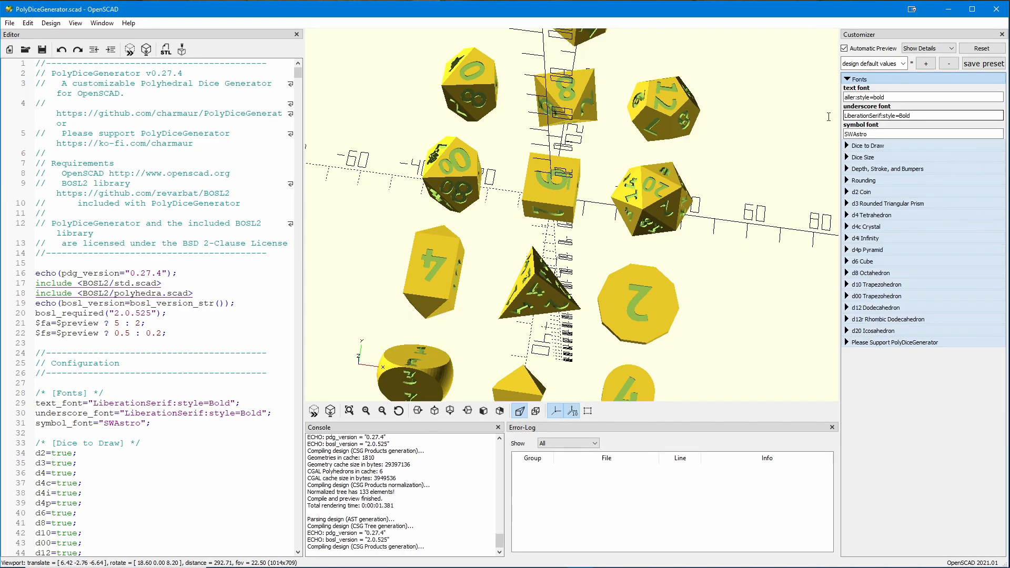
# - Set the underscore font to aller:style=bold
pyautogui.tripleClick(916, 116)
pyautogui.write('aller:style=')
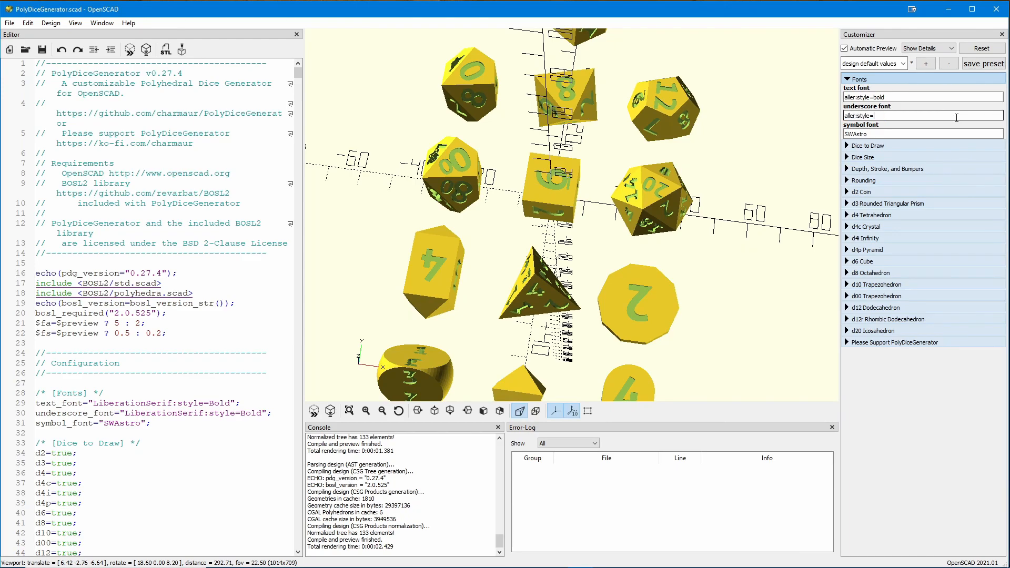
pyautogui.press('Tab')
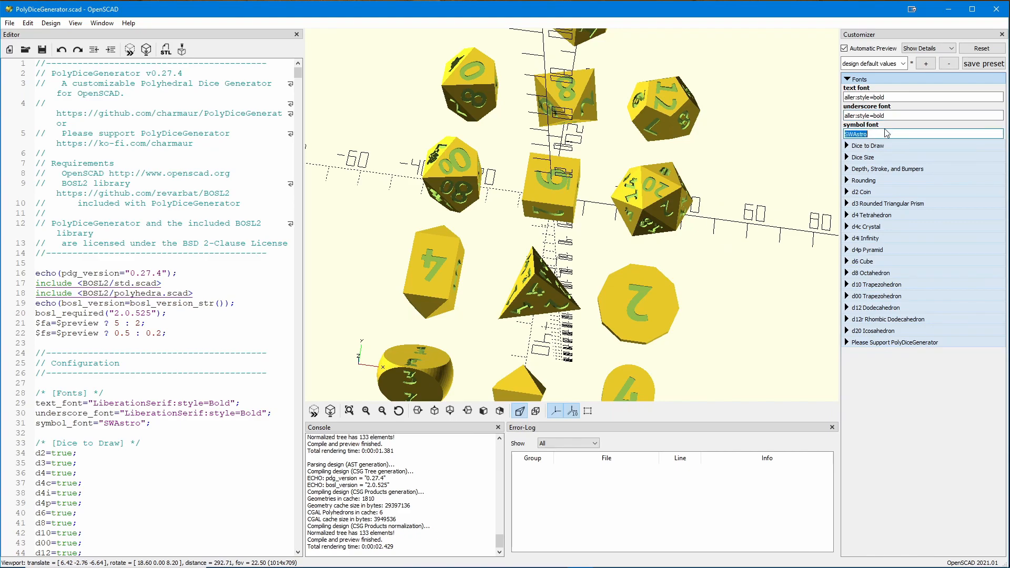
# - Try the misspelled underscore font aler:style=bold, inspect the dice preview, and restore the underscore font to aller:style=bold
pyautogui.click(894, 116)
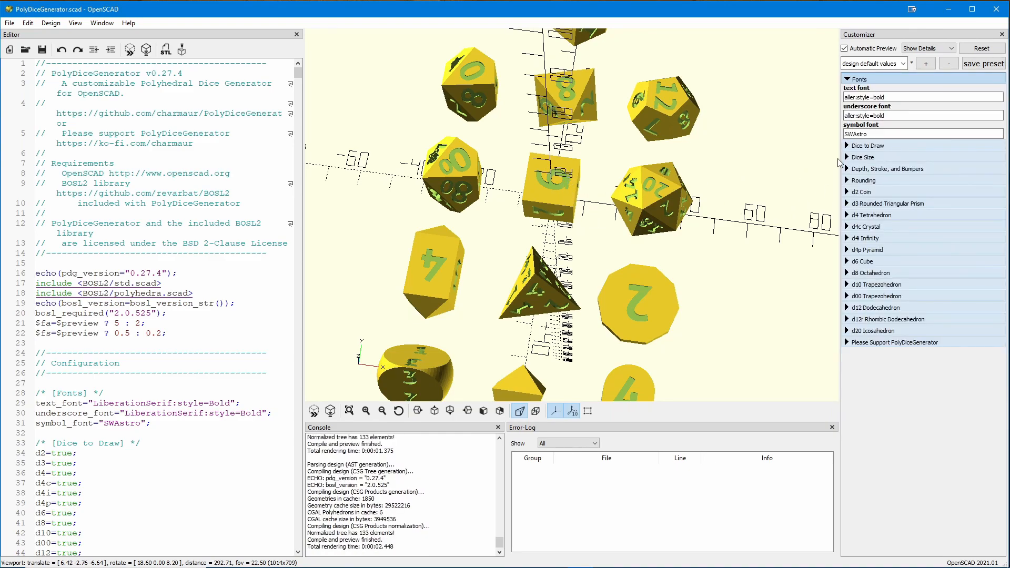
pyautogui.click(849, 115)
pyautogui.click(938, 136)
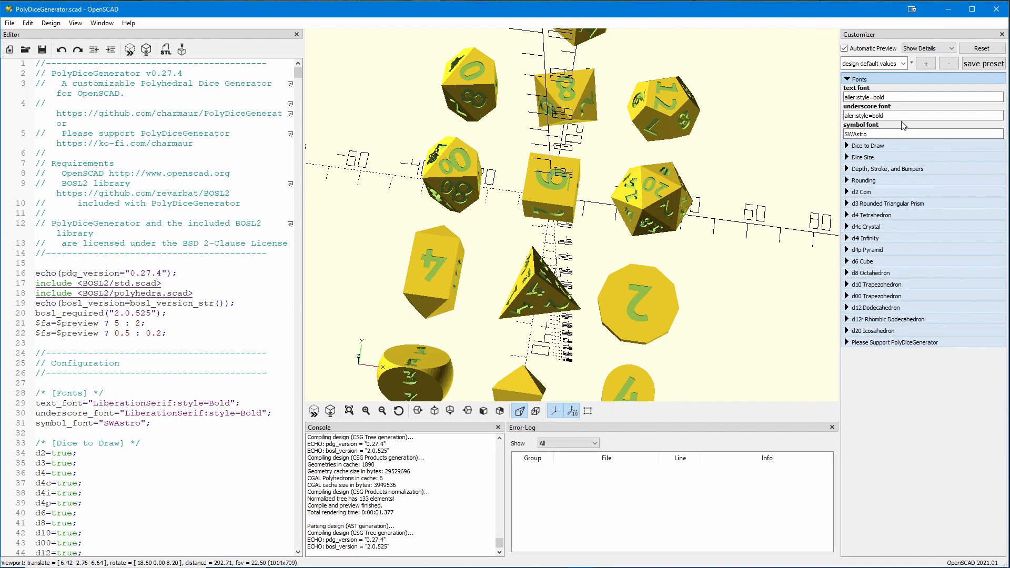
pyautogui.moveTo(723, 268); pyautogui.dragTo(554, 161)
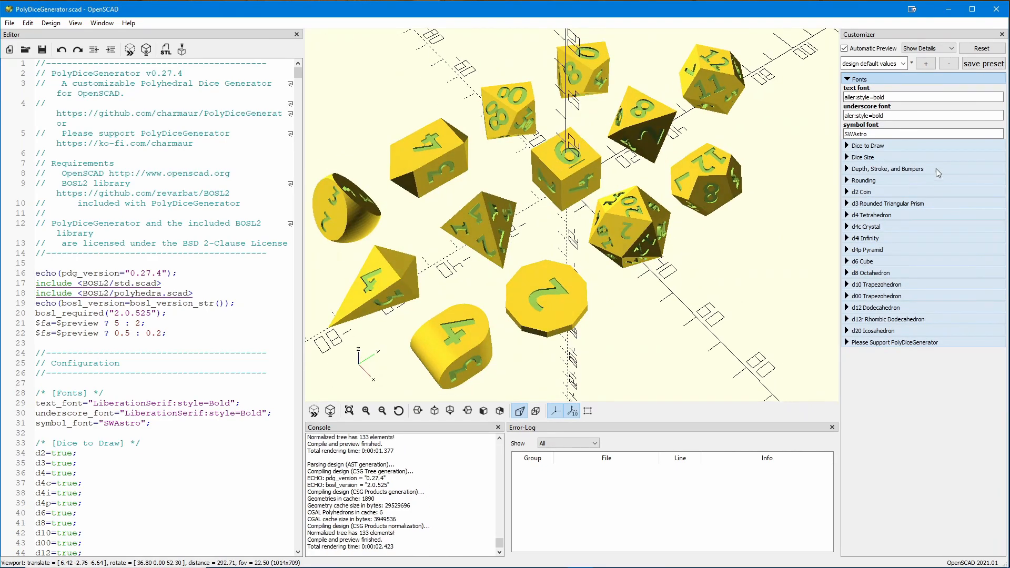
pyautogui.click(847, 116)
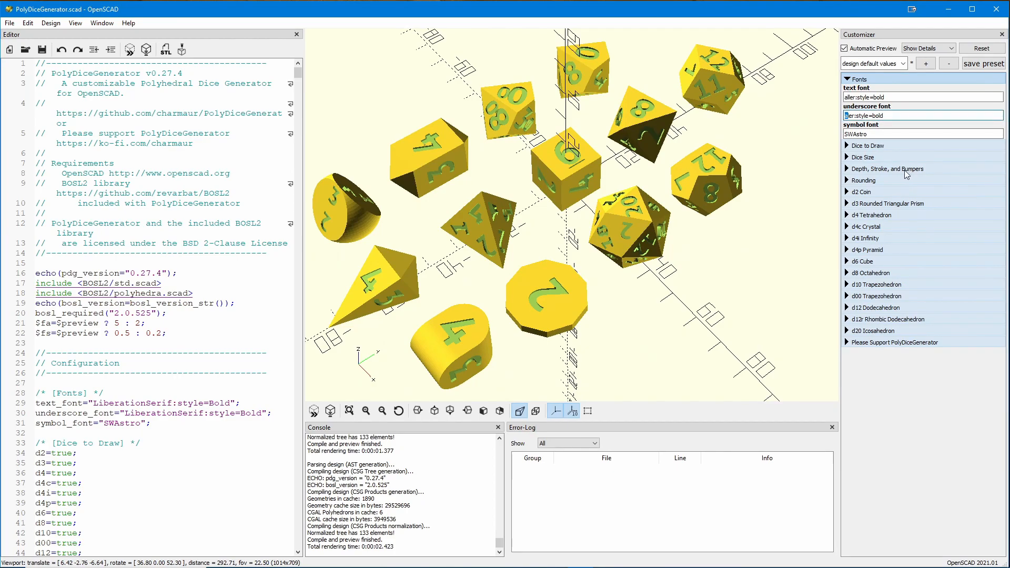
pyautogui.write('l')
pyautogui.press('Tab')
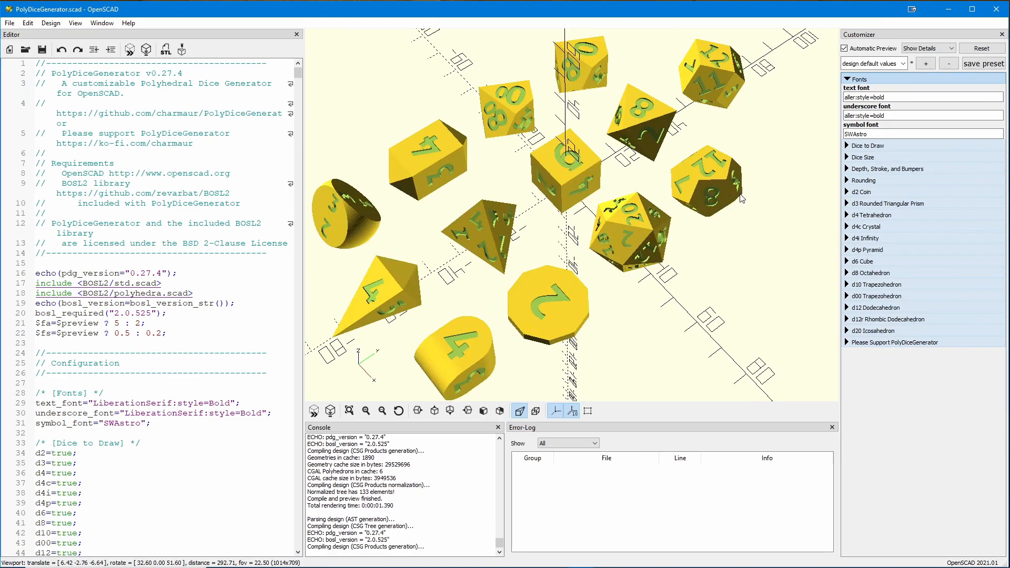
# - Exclude the d2, d3, d4i, d4p and d12r from the dice to draw and inspect the remaining set
pyautogui.click(850, 79)
pyautogui.click(848, 91)
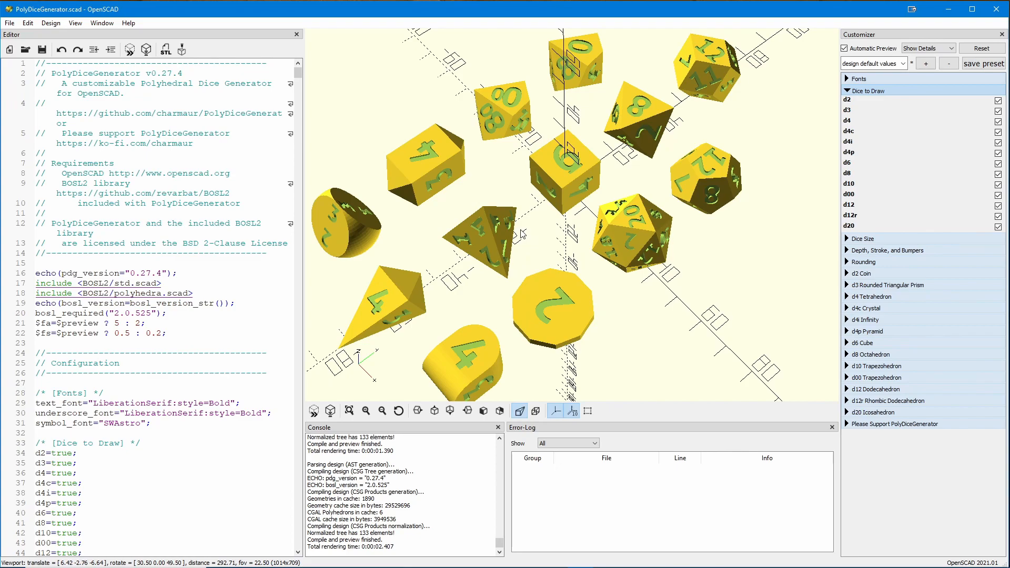
pyautogui.click(998, 100)
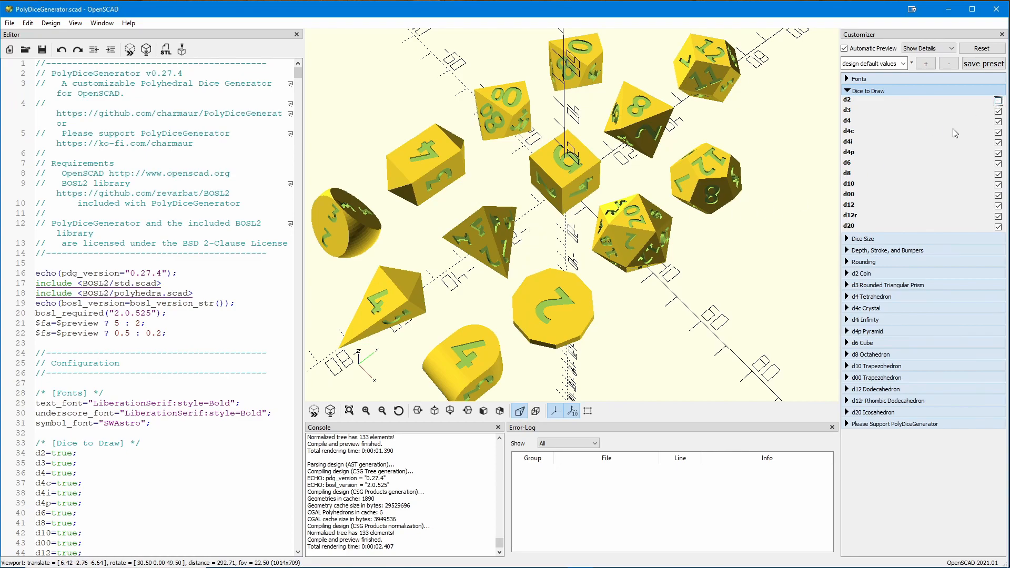
pyautogui.click(998, 112)
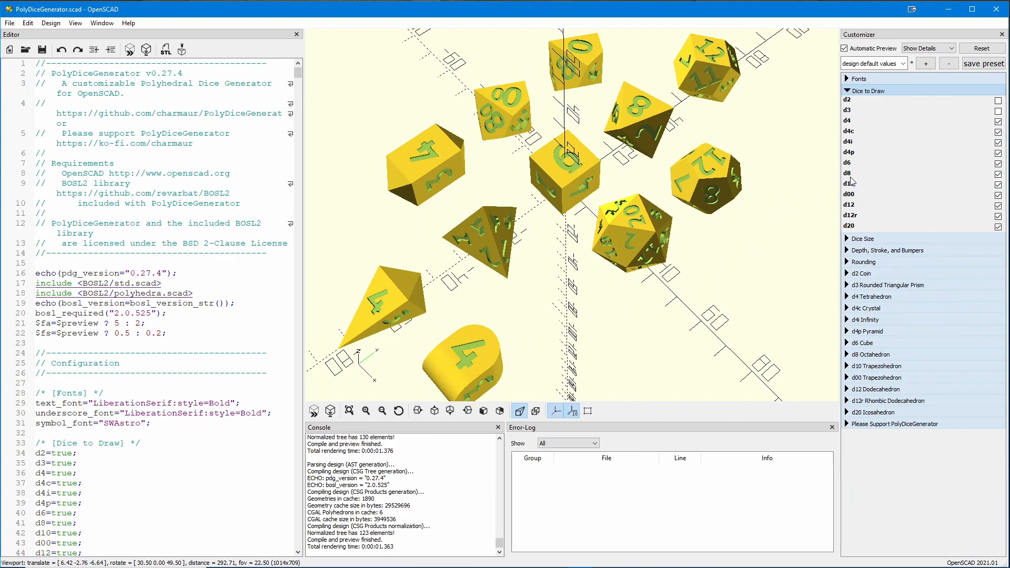
pyautogui.click(997, 143)
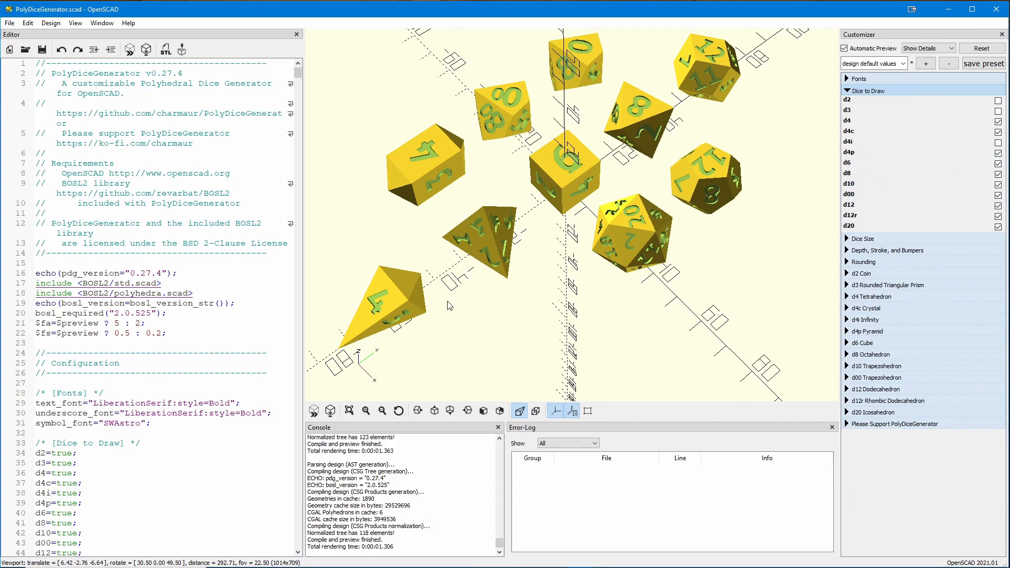
pyautogui.click(997, 153)
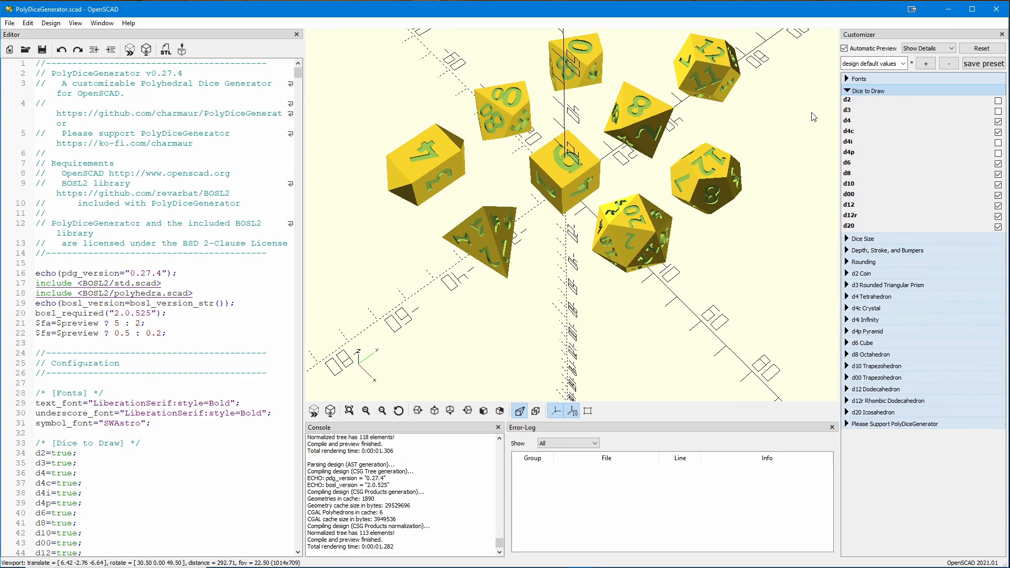
pyautogui.click(998, 216)
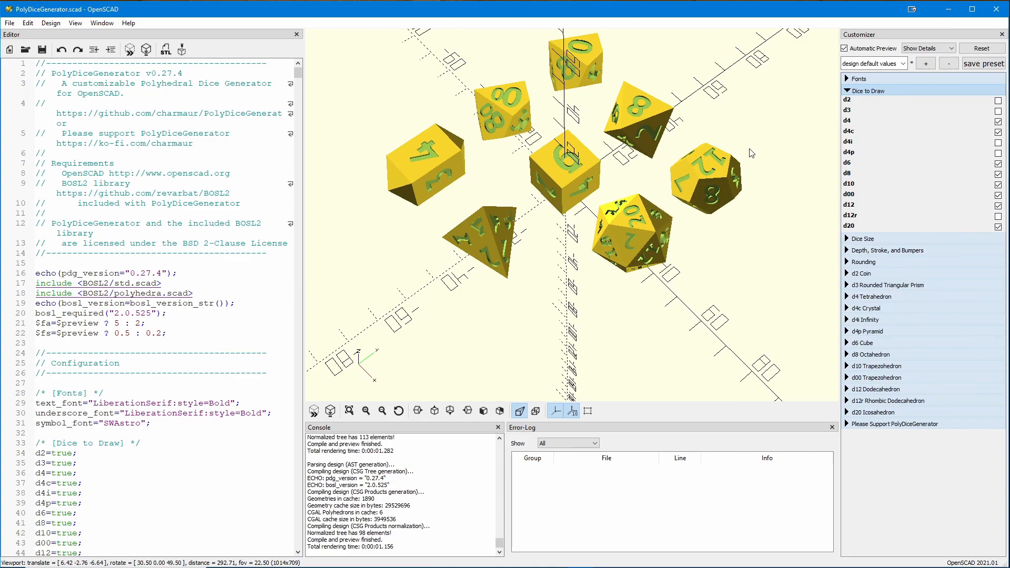
pyautogui.moveTo(743, 151); pyautogui.dragTo(744, 158)
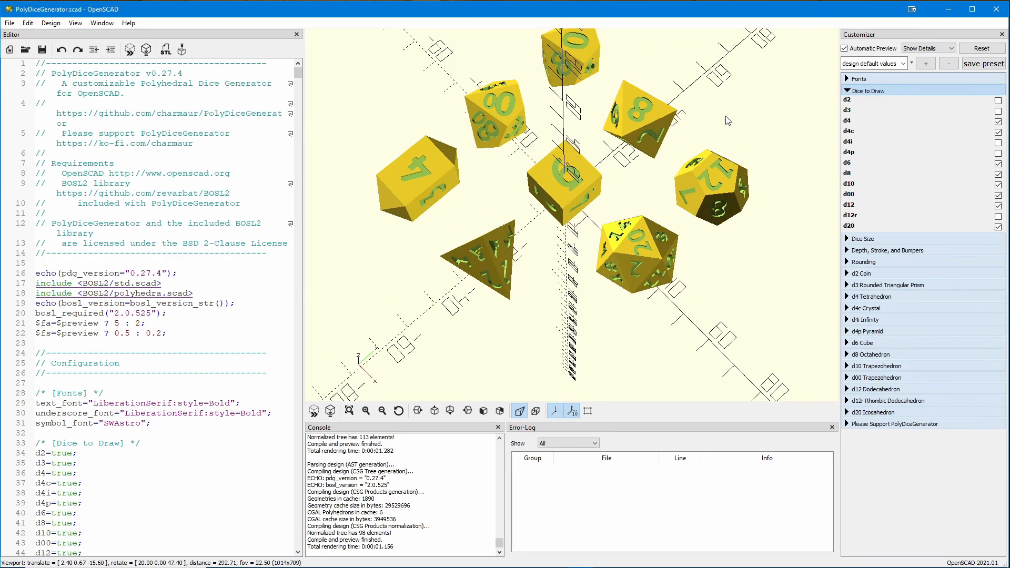
pyautogui.moveTo(729, 125); pyautogui.dragTo(726, 129, button='right')
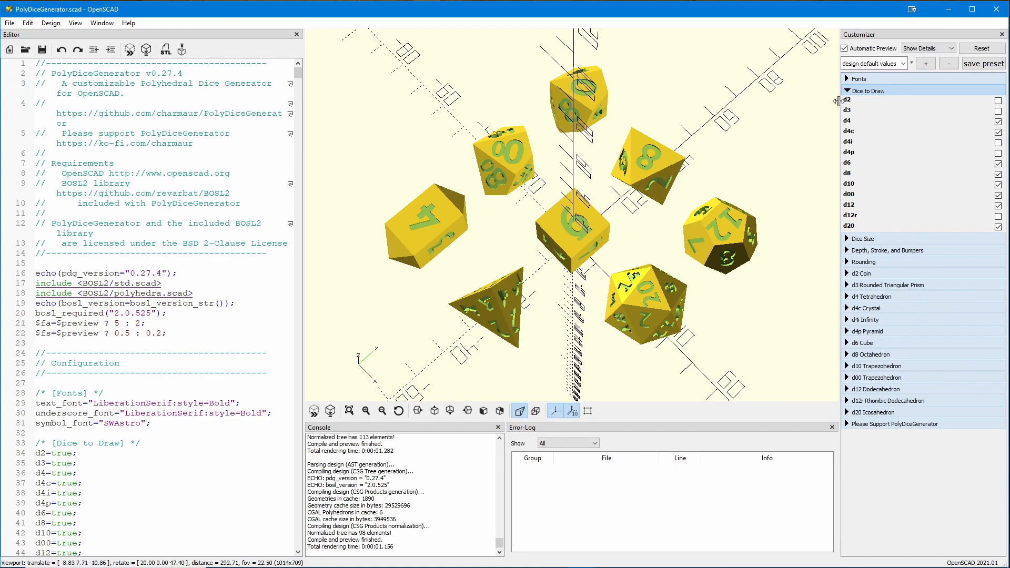
pyautogui.click(848, 91)
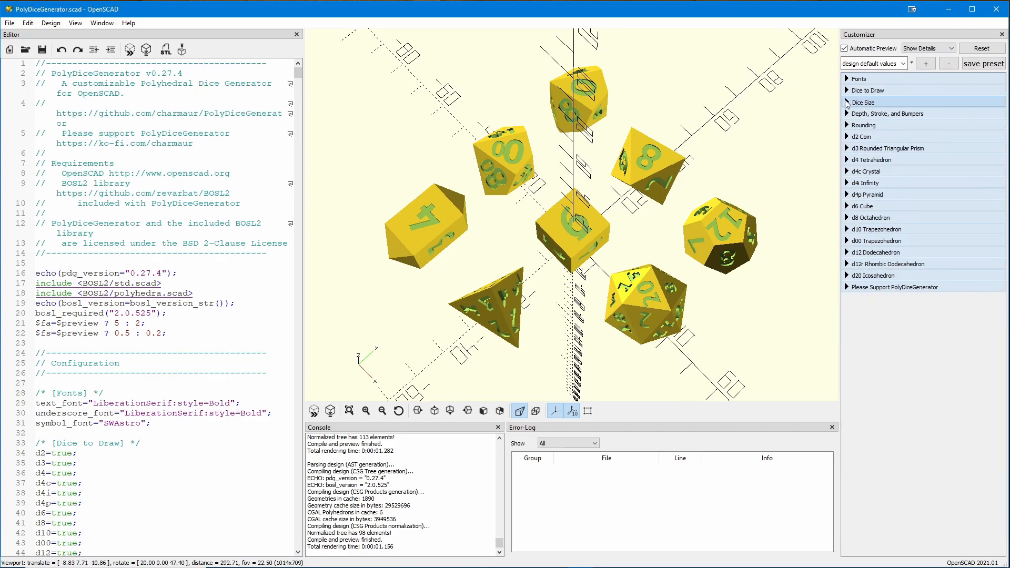
# - Try a d20 size of 40, inspect the dice preview, and restore the d20 size to 20
pyautogui.click(847, 102)
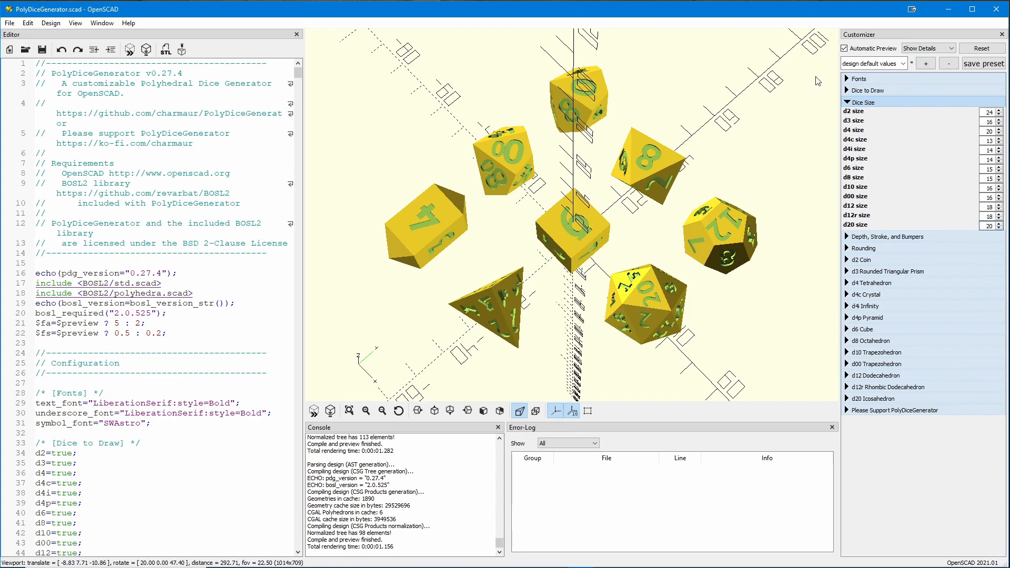
pyautogui.click(849, 91)
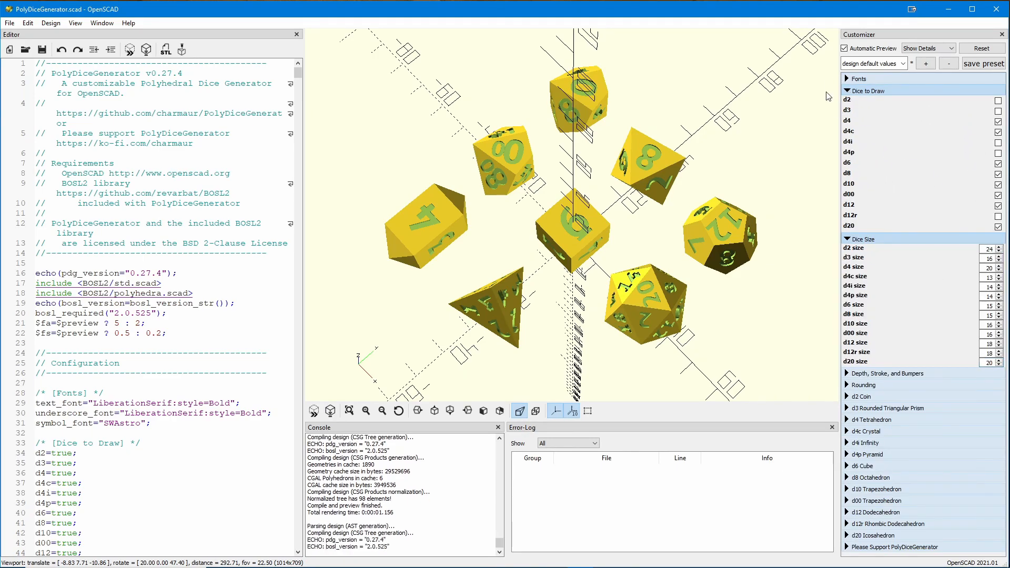
pyautogui.click(849, 90)
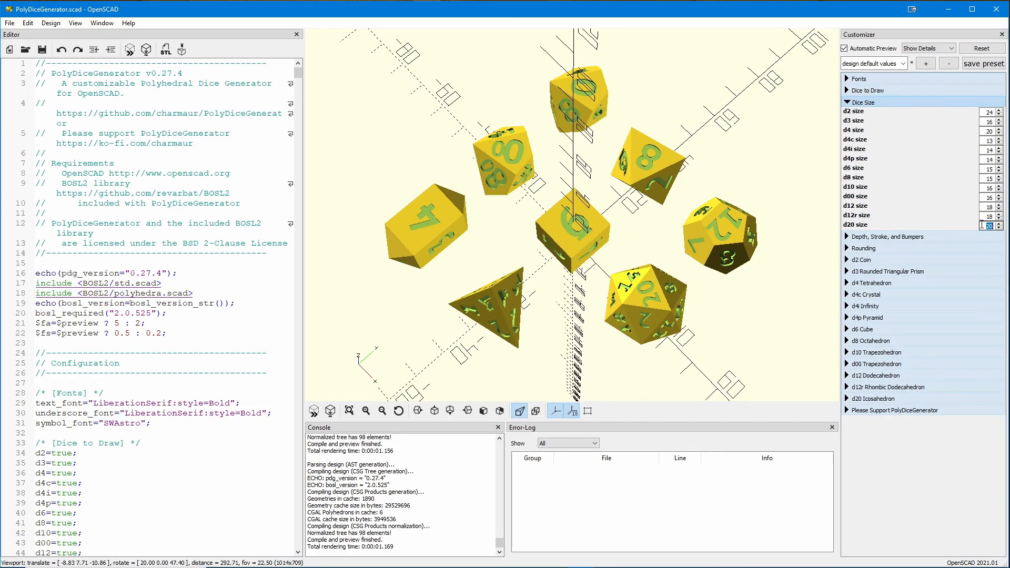
pyautogui.press('Tab')
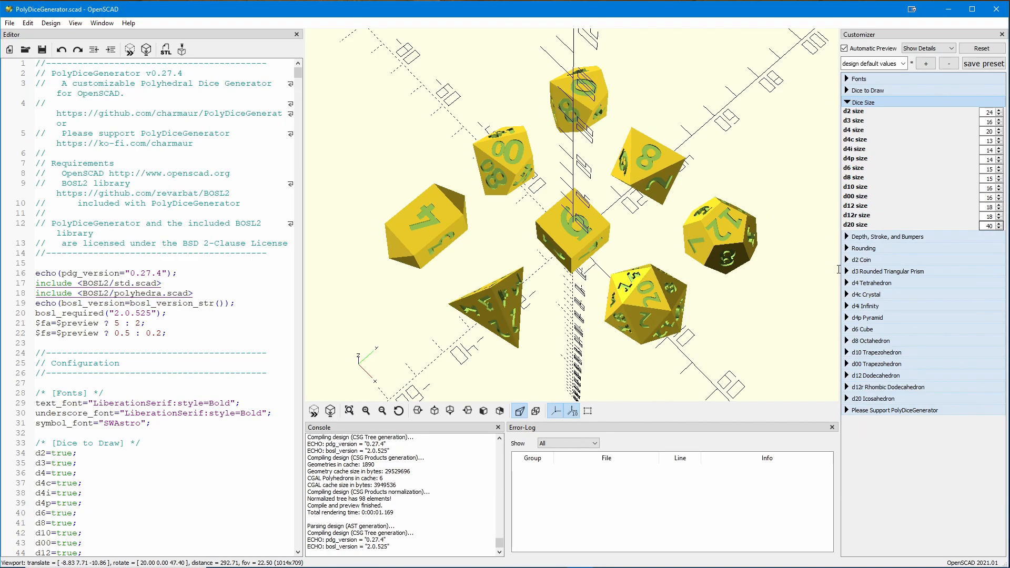
pyautogui.scroll(-2, 727, 291)
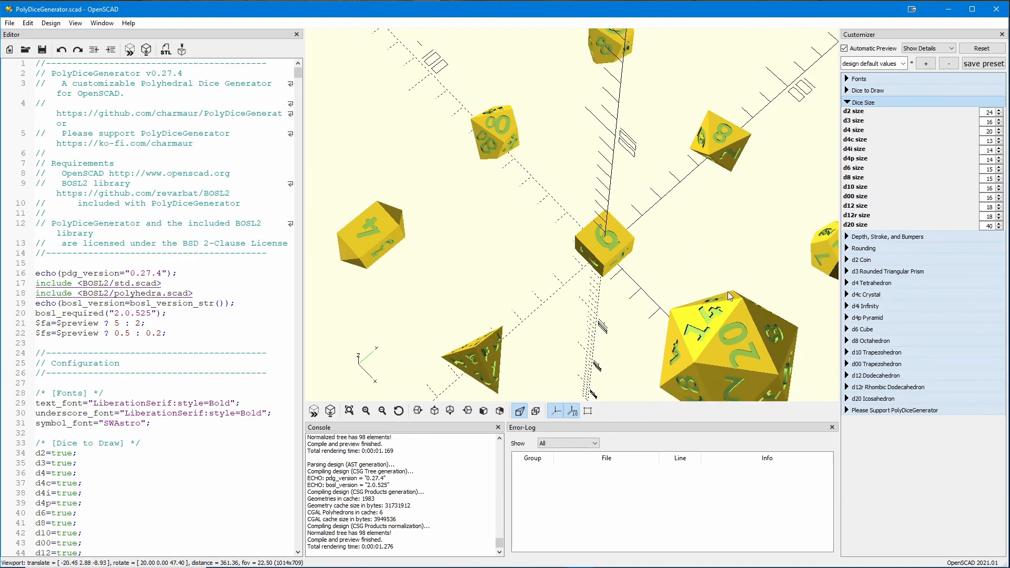
pyautogui.scroll(-2, 730, 333)
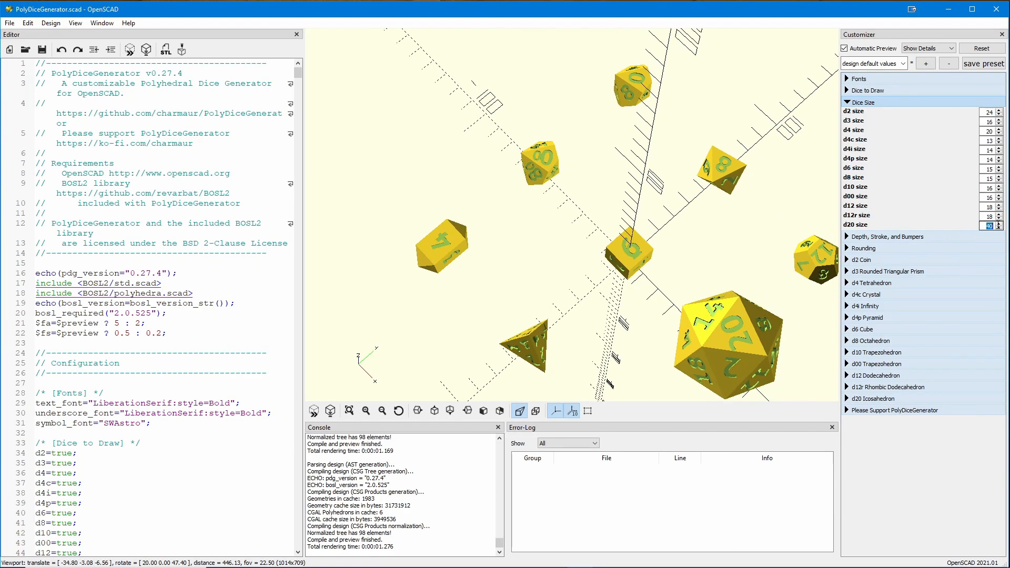
pyautogui.press('Tab')
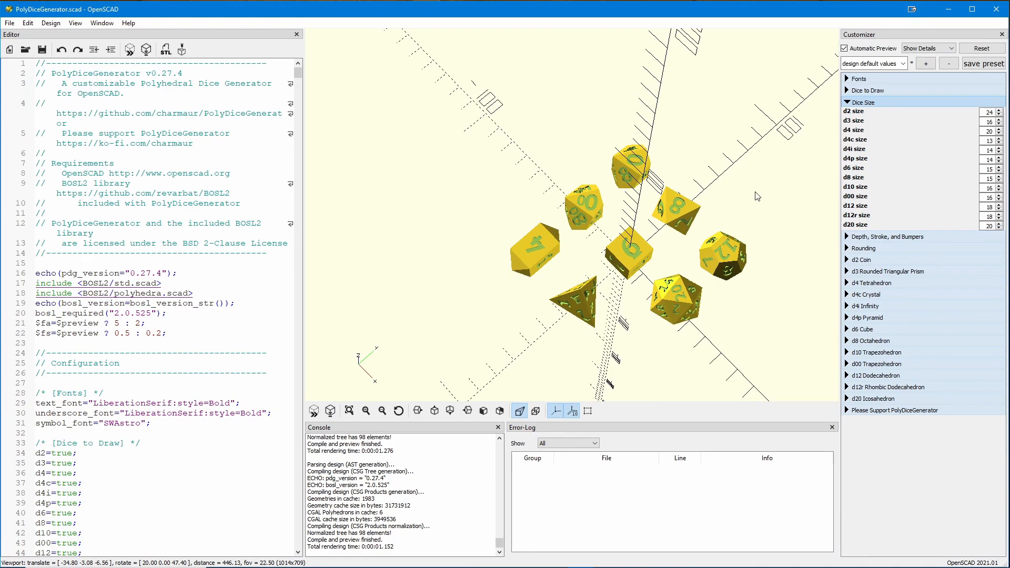
pyautogui.moveTo(740, 188); pyautogui.dragTo(744, 195)
pyautogui.moveTo(737, 218); pyautogui.dragTo(729, 219, button='right')
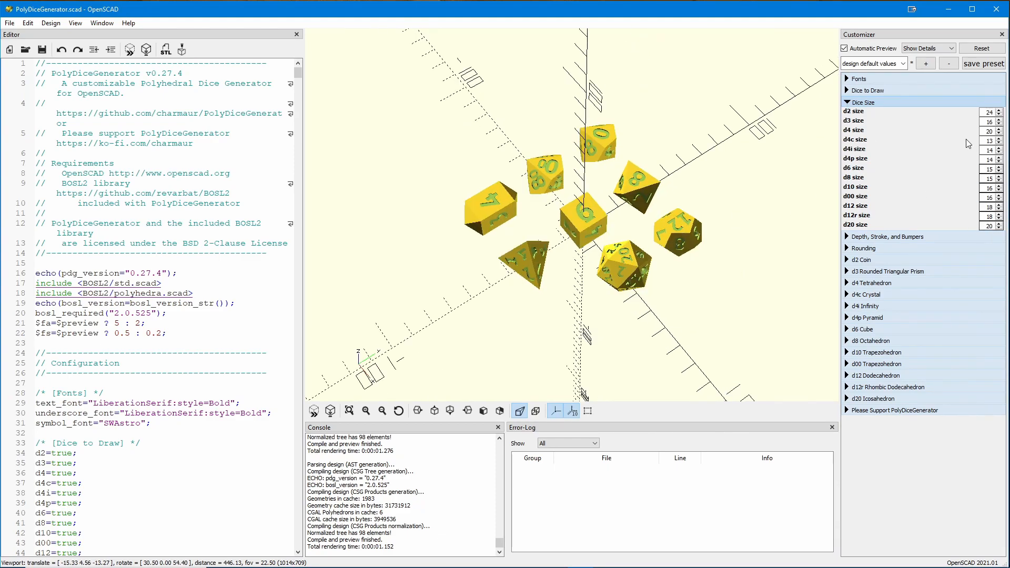
pyautogui.click(847, 103)
# - Set the text depth to 0.7, and try a text stroke of 0.07 before resetting the stroke to 0
pyautogui.click(847, 114)
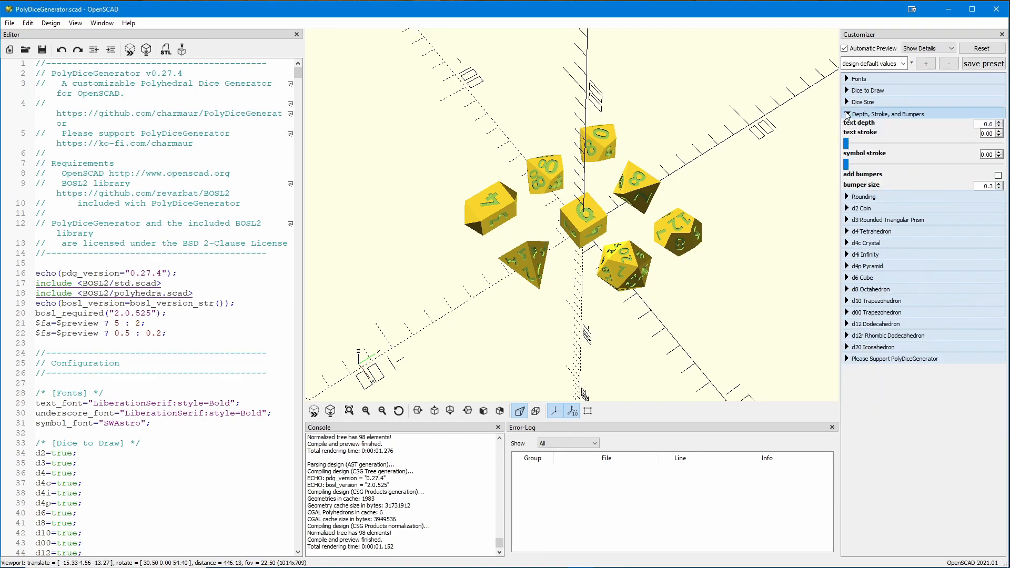
pyautogui.click(998, 122)
pyautogui.click(997, 132)
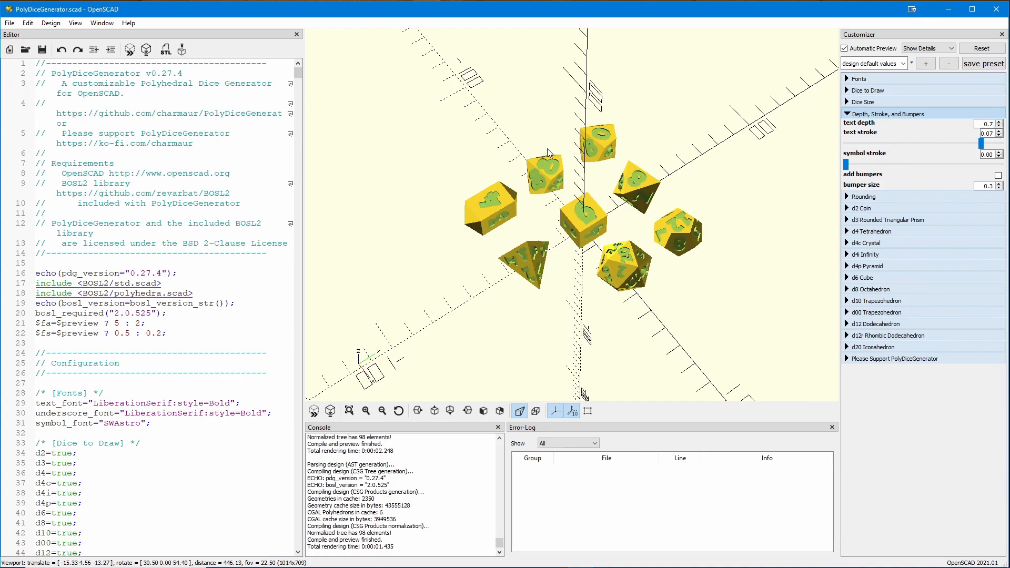
pyautogui.click(998, 135)
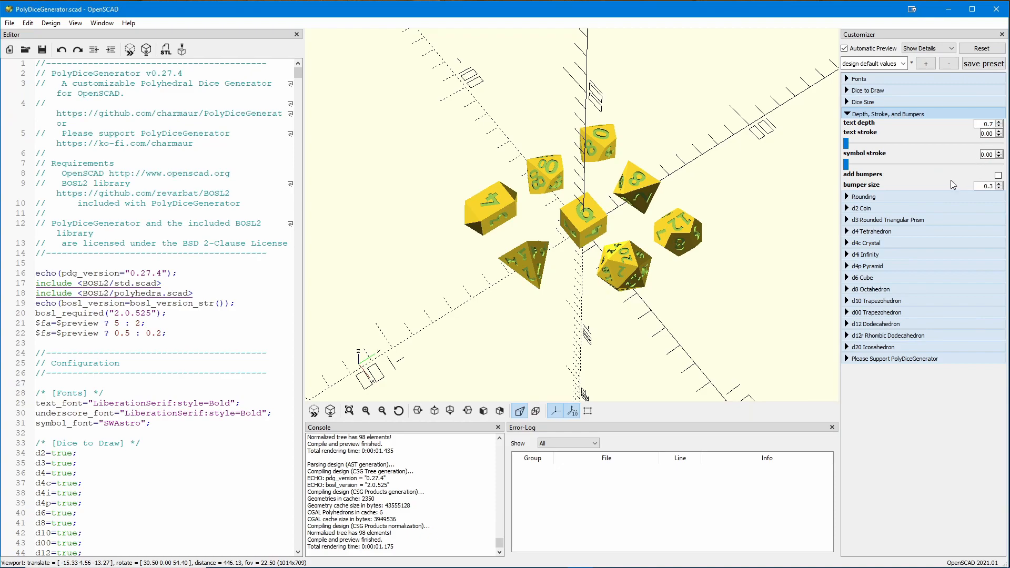
# - Try adding bumpers to the dice with a bumper size of 1.1, inspect their edges, and turn the bumpers off
pyautogui.click(998, 175)
pyautogui.scroll(1, 655, 162)
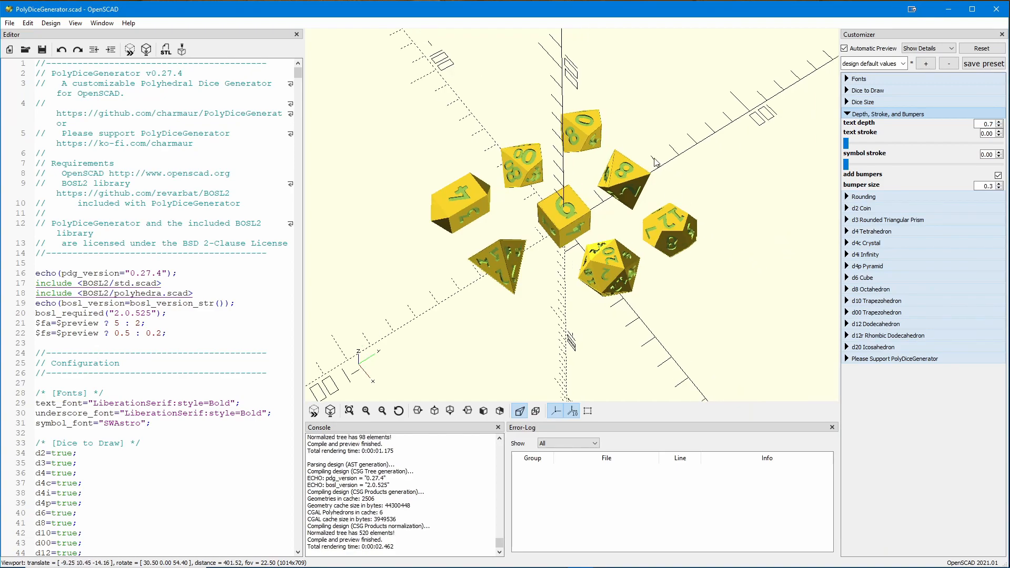
pyautogui.scroll(2, 655, 162)
pyautogui.scroll(4, 656, 160)
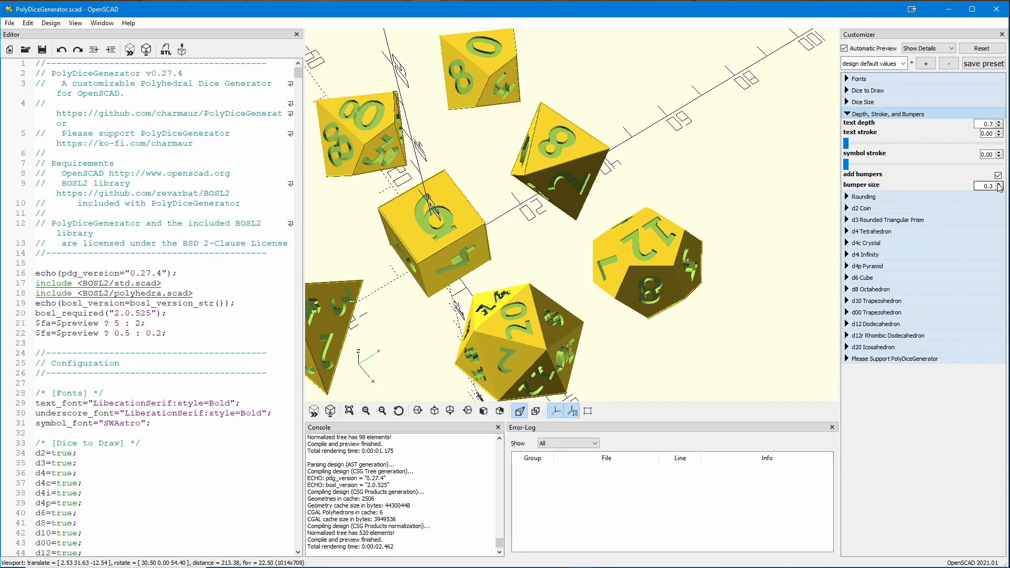
pyautogui.click(738, 233)
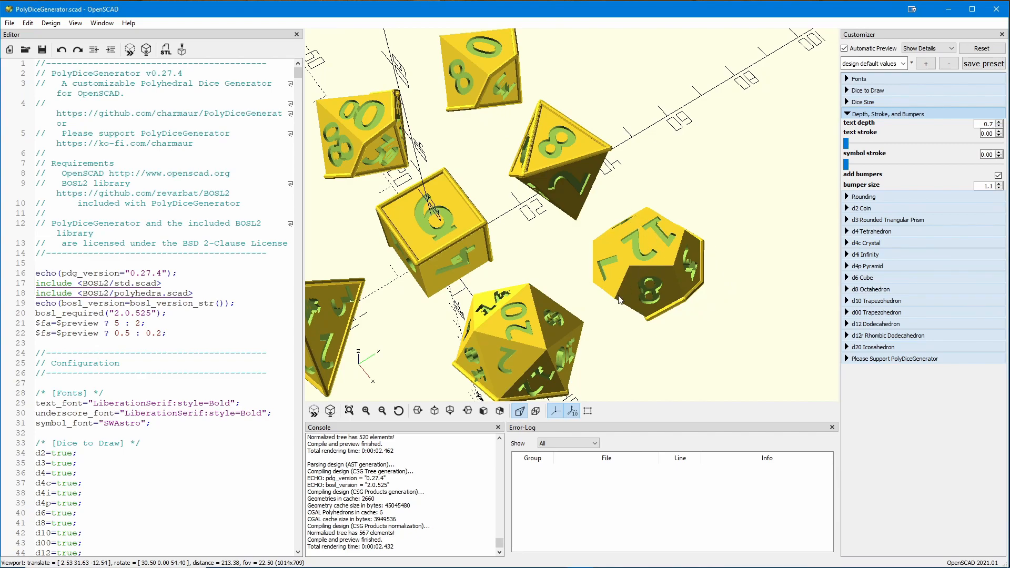
pyautogui.click(998, 175)
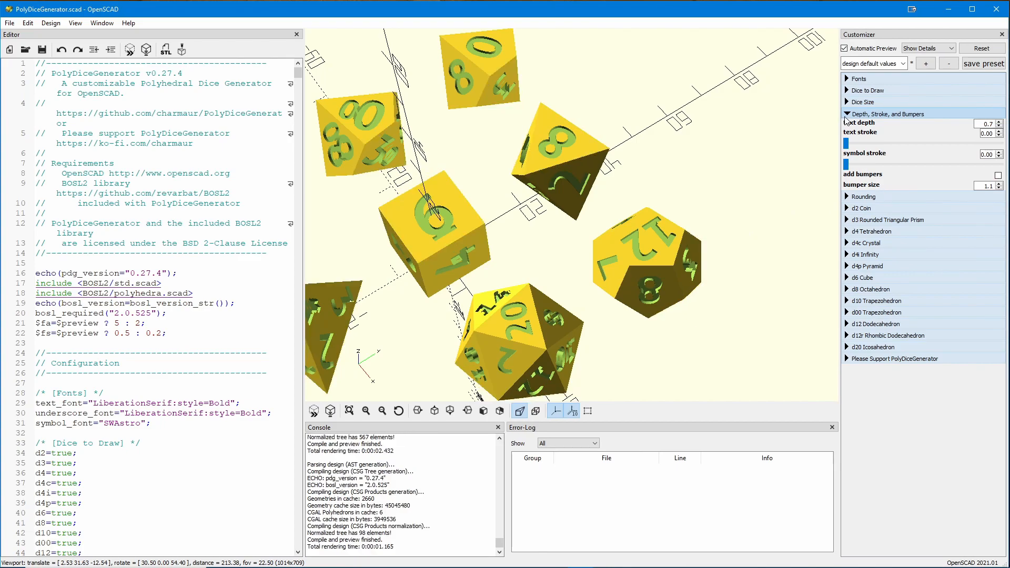
pyautogui.click(846, 115)
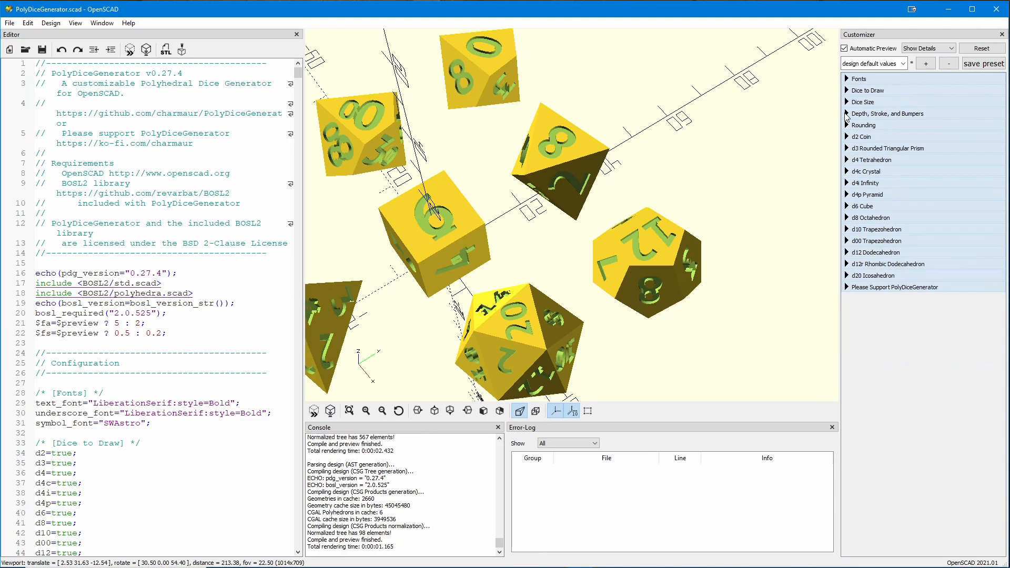
# - Try an edge rounding of 2.1 on the dice and reset the edge rounding to 0
pyautogui.click(848, 125)
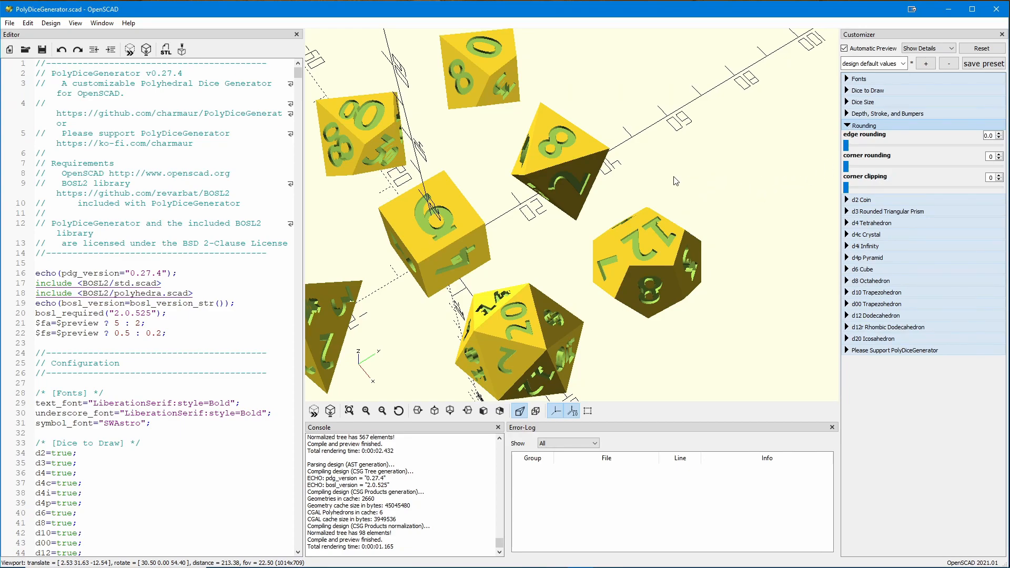
pyautogui.moveTo(685, 178); pyautogui.dragTo(848, 152, button='right')
pyautogui.moveTo(848, 149); pyautogui.dragTo(945, 157)
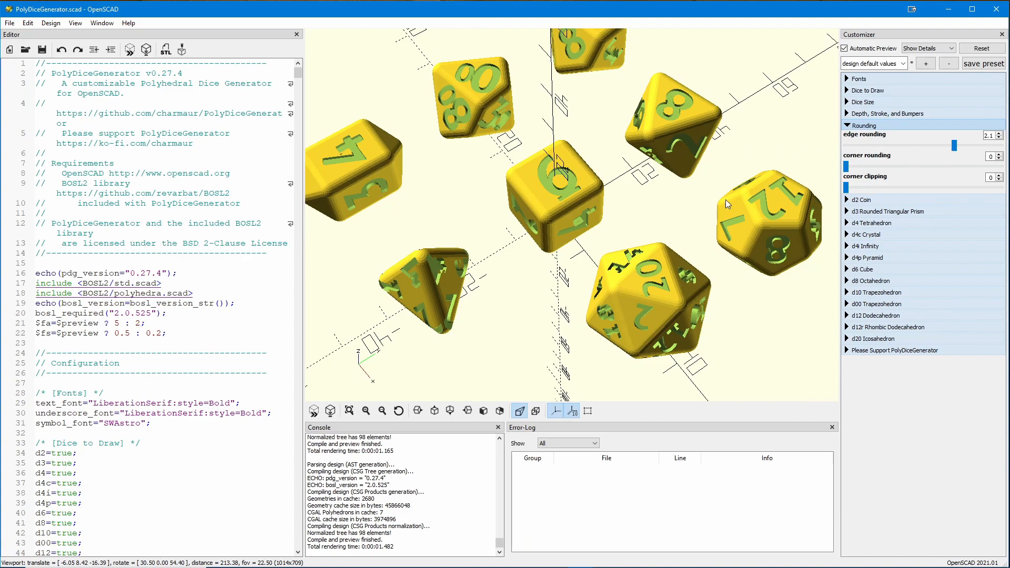
pyautogui.moveTo(953, 147); pyautogui.dragTo(807, 159)
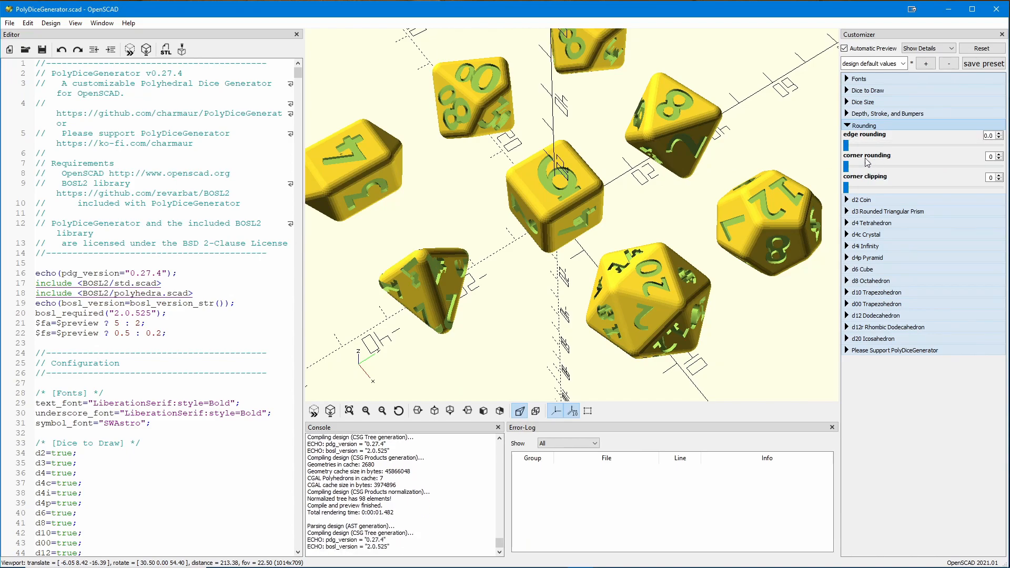
# - Try corner rounding 16 with corner clipping 10, compare it with rounding 37 and clipping 0, and reset the corner rounding to 0
pyautogui.click(845, 168)
pyautogui.moveTo(881, 170); pyautogui.dragTo(890, 172)
pyautogui.click(898, 187)
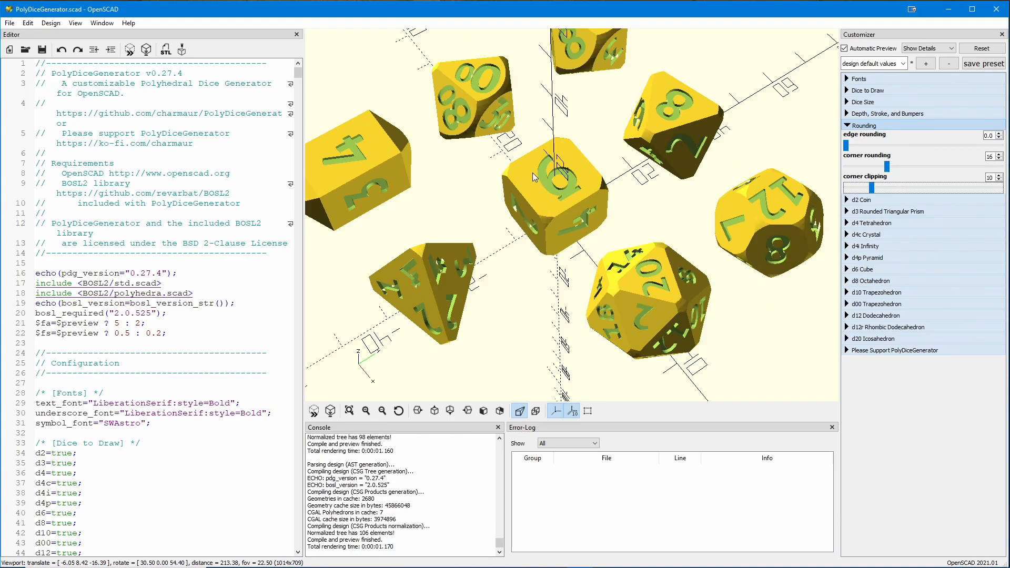
pyautogui.moveTo(886, 167); pyautogui.dragTo(892, 166)
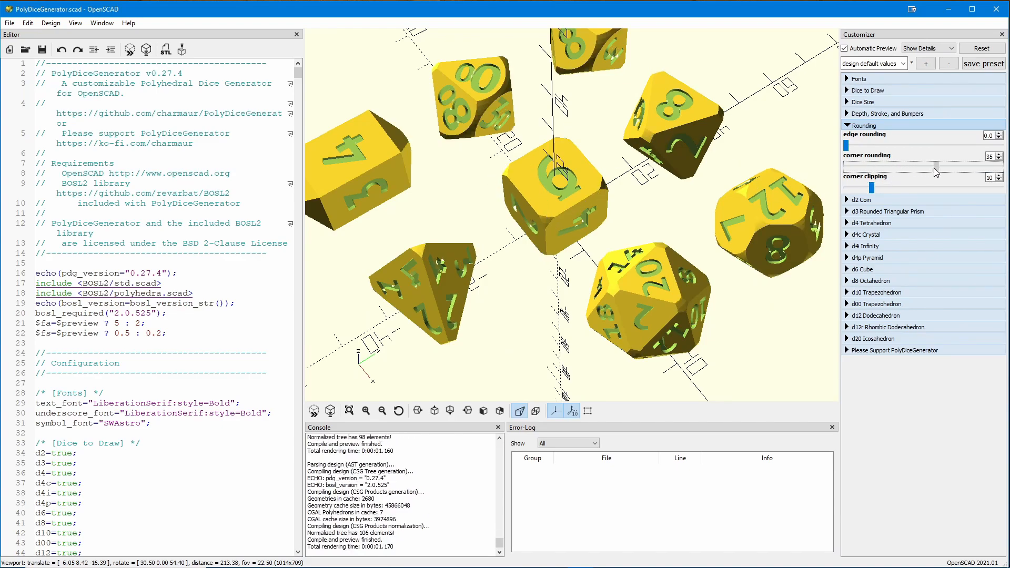
pyautogui.moveTo(872, 188); pyautogui.dragTo(845, 188)
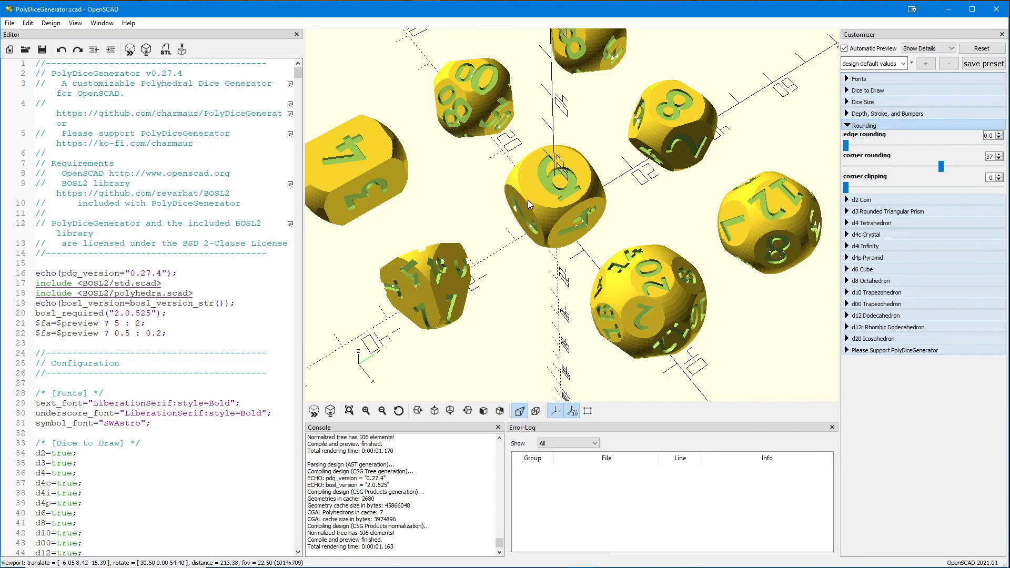
pyautogui.moveTo(940, 167); pyautogui.dragTo(884, 167)
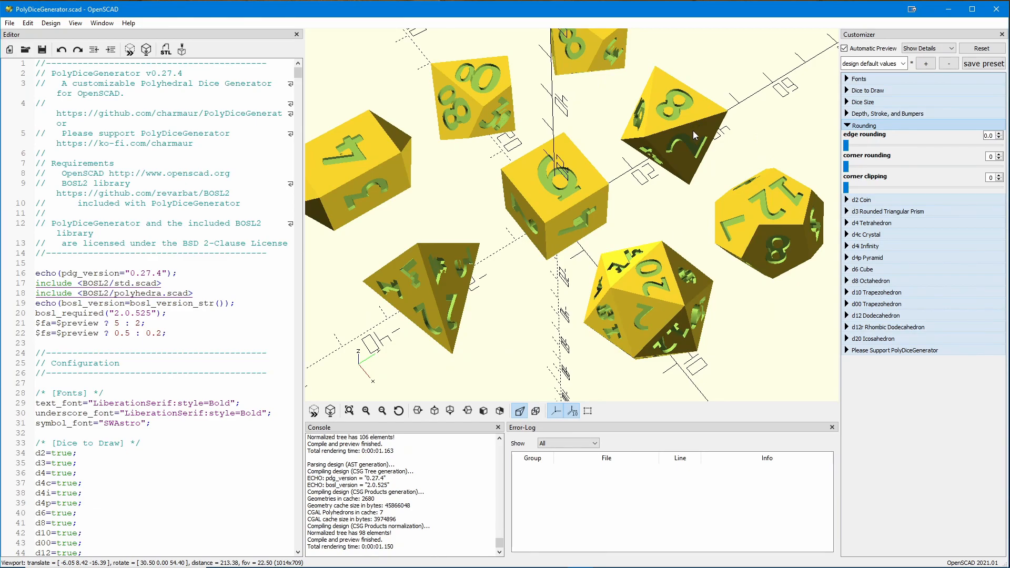
# - Try a corner clipping of 24 on the dice and reset the corner clipping to 0
pyautogui.moveTo(847, 191); pyautogui.dragTo(867, 190)
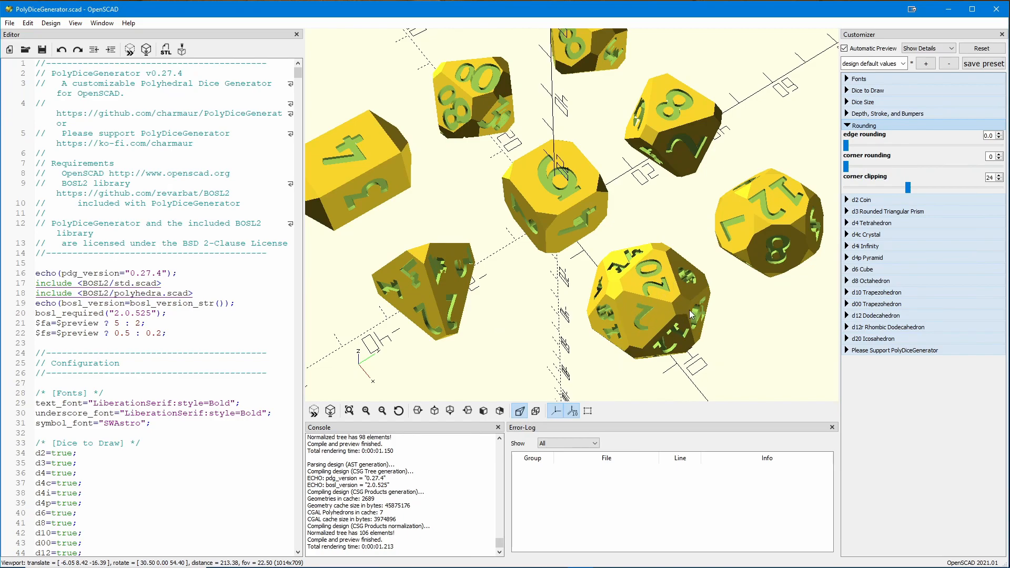
pyautogui.moveTo(907, 187); pyautogui.dragTo(845, 187)
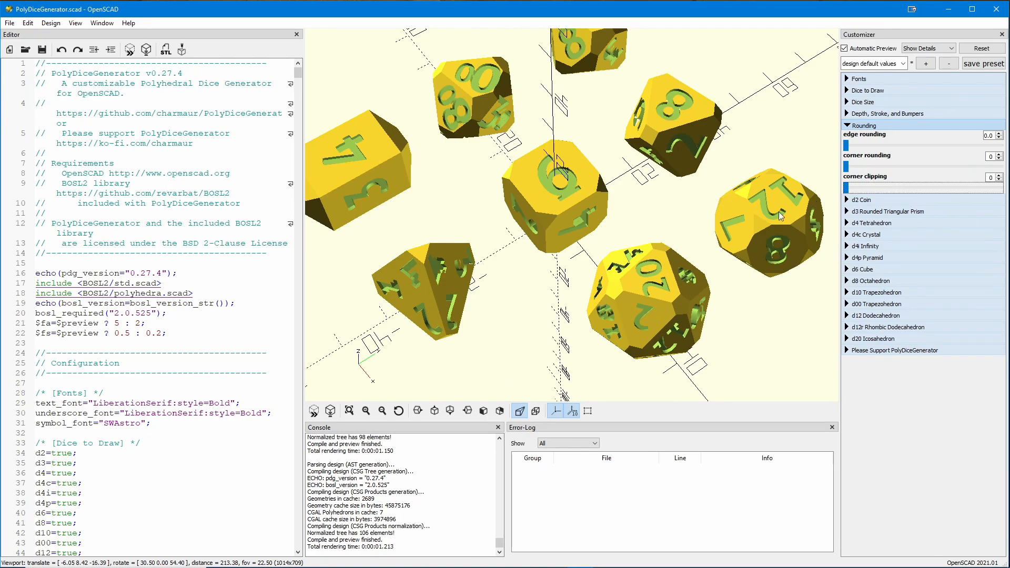
pyautogui.click(847, 126)
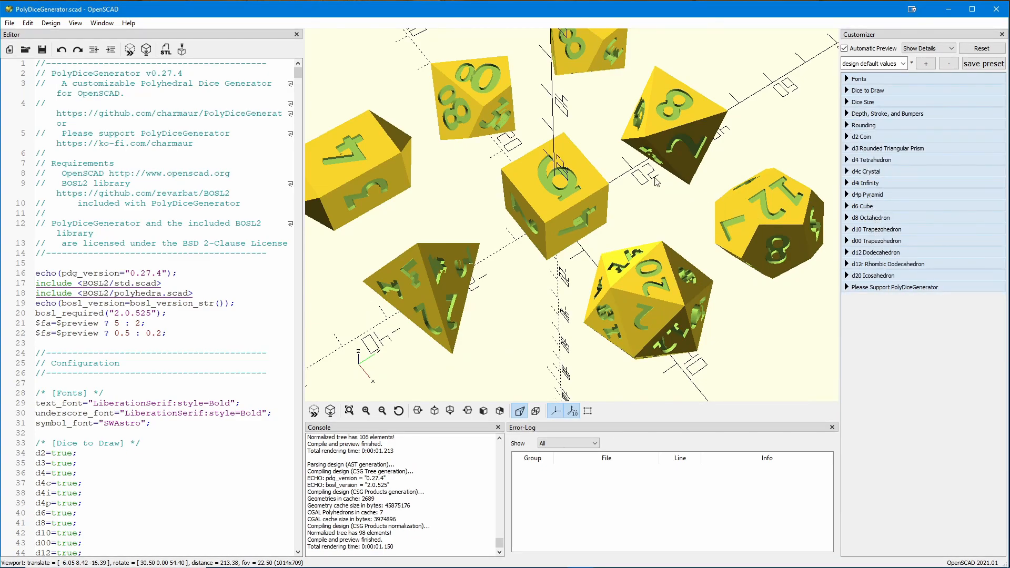
# - Set the d4 tetrahedron's text size to 25 and its text v push to 38
pyautogui.scroll(-1, 650, 175)
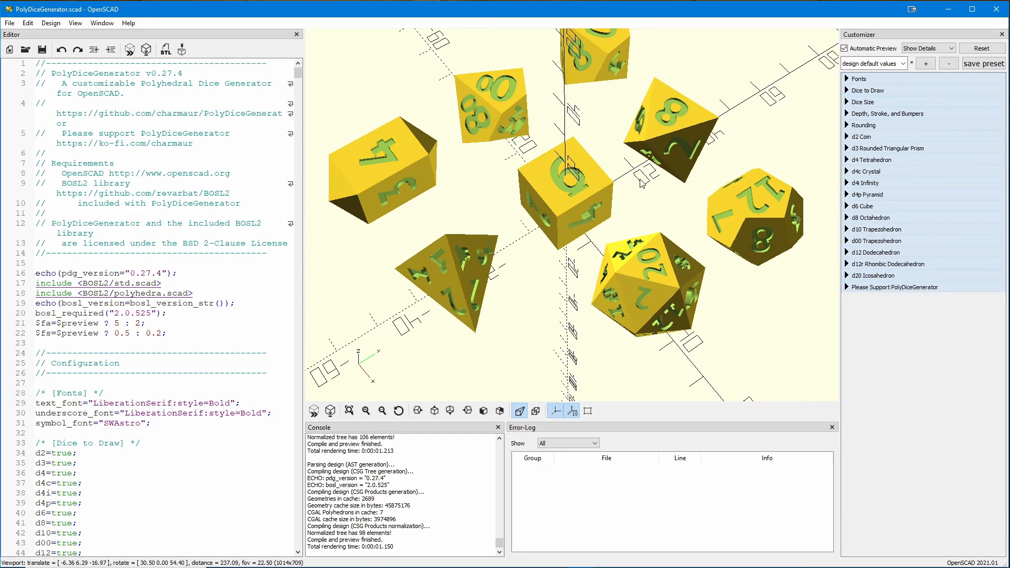
pyautogui.scroll(-1, 641, 183)
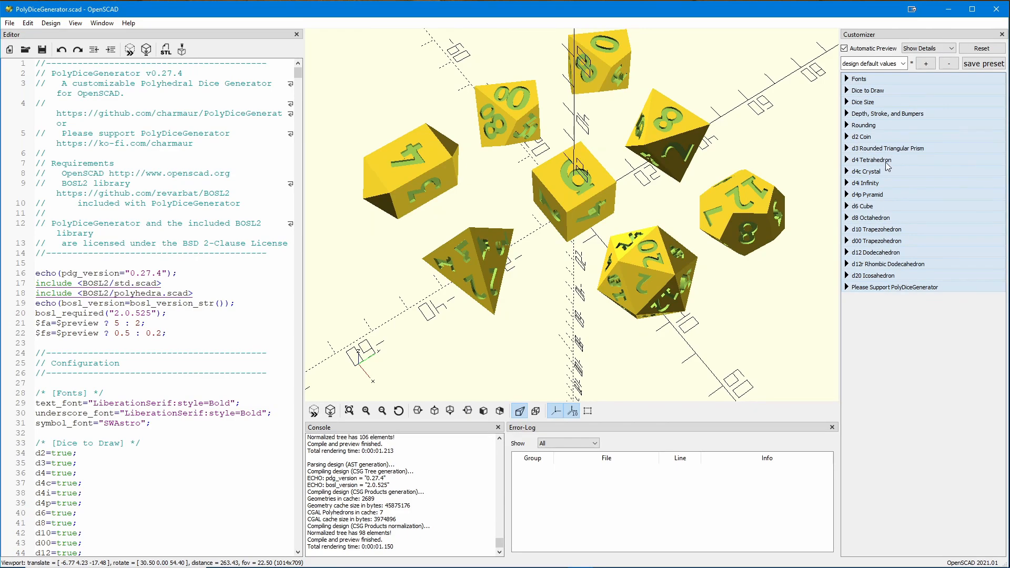
pyautogui.click(848, 160)
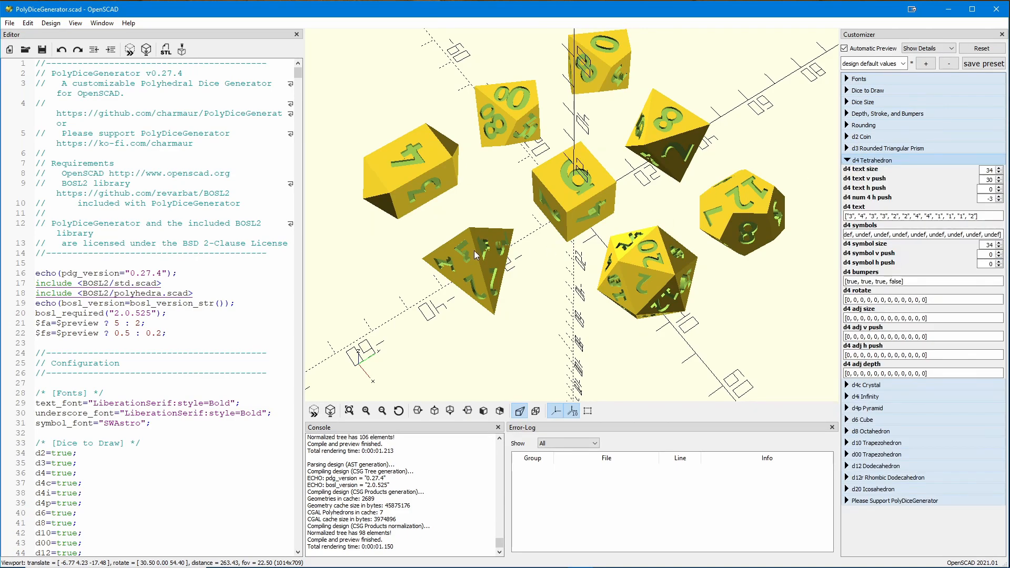
pyautogui.scroll(1, 475, 251)
pyautogui.scroll(1, 494, 235)
pyautogui.moveTo(523, 208)
pyautogui.mouseDown()
pyautogui.moveTo(536, 198)
pyautogui.moveTo(526, 214)
pyautogui.mouseUp()
pyautogui.click(990, 170)
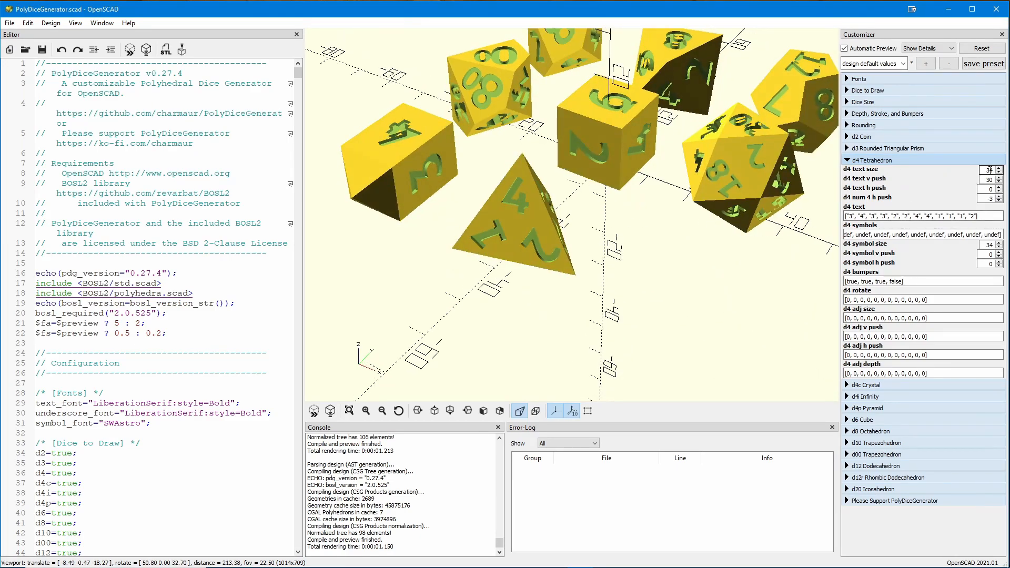
pyautogui.click(999, 174)
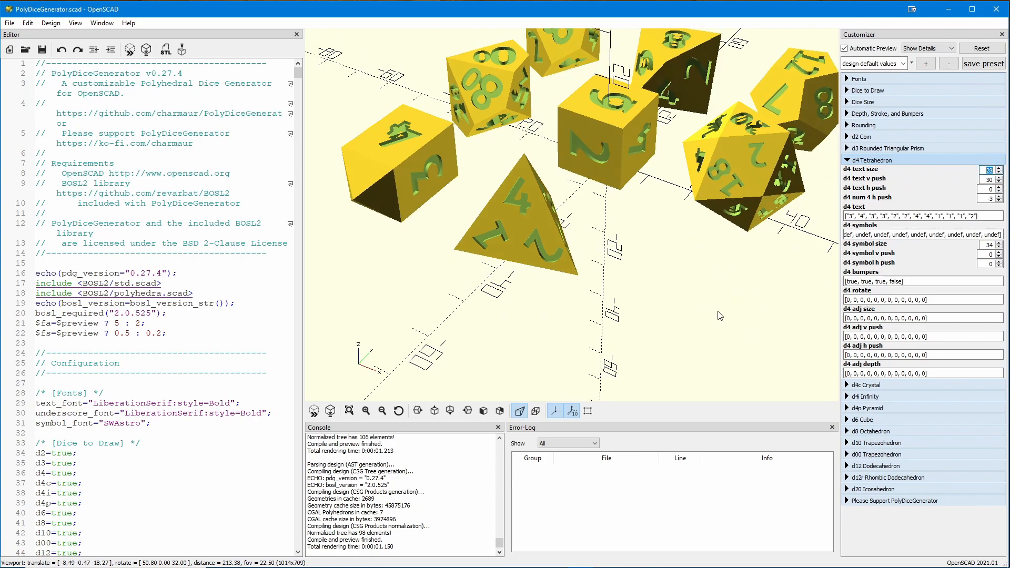
pyautogui.moveTo(728, 312); pyautogui.dragTo(731, 305)
pyautogui.press('Tab')
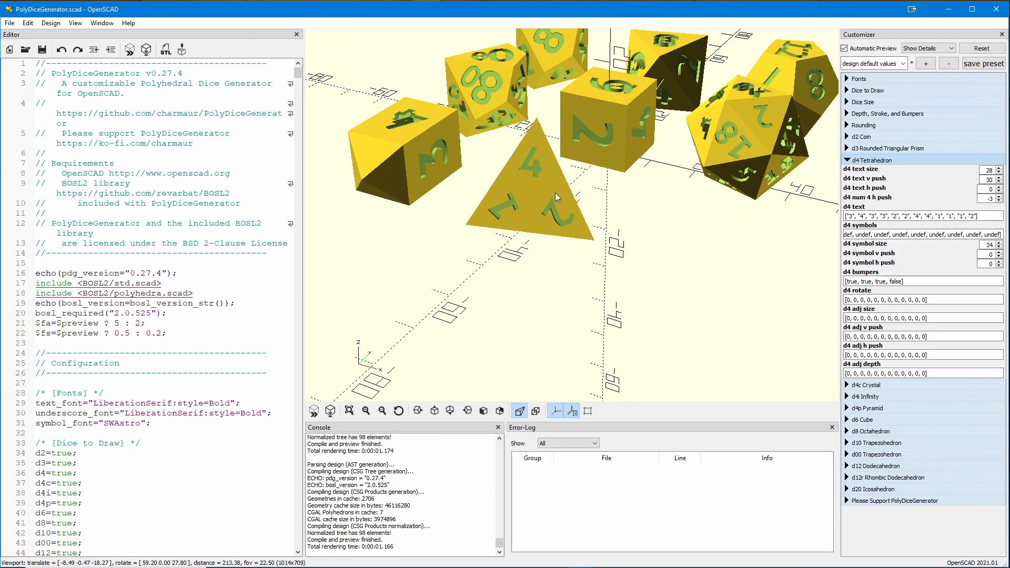
pyautogui.click(999, 173)
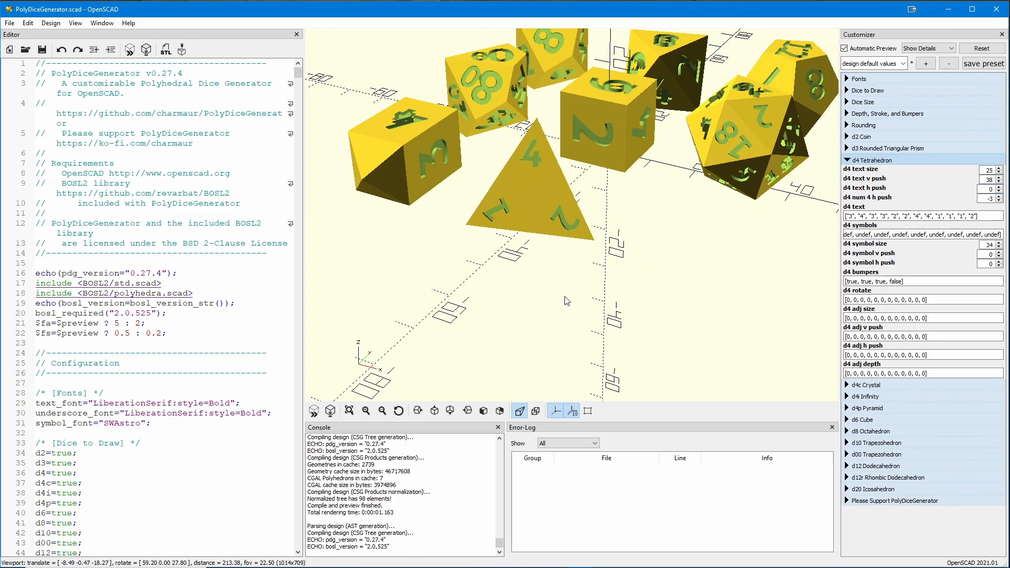
pyautogui.moveTo(572, 285); pyautogui.dragTo(593, 303)
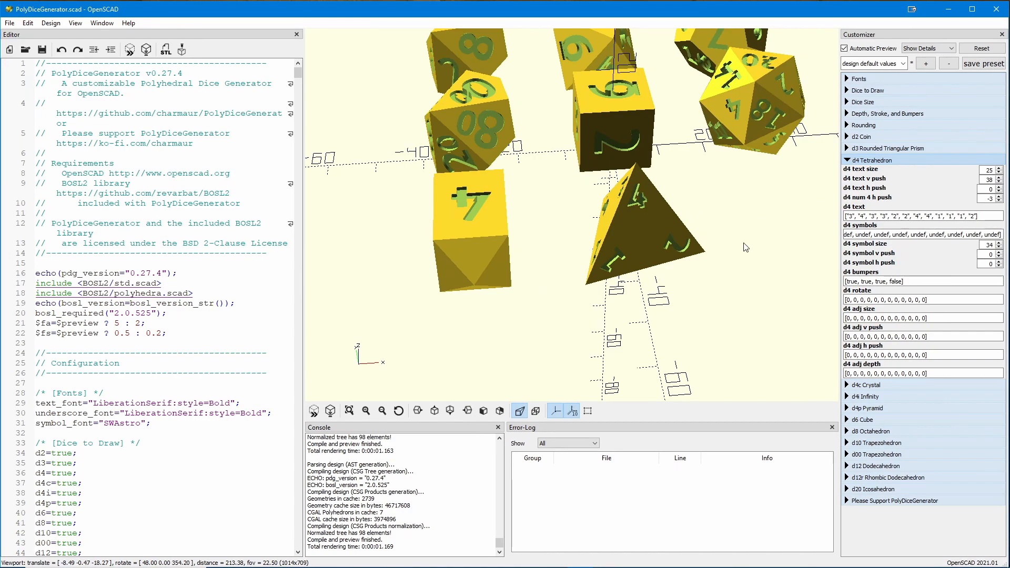
pyautogui.moveTo(772, 257); pyautogui.dragTo(757, 249)
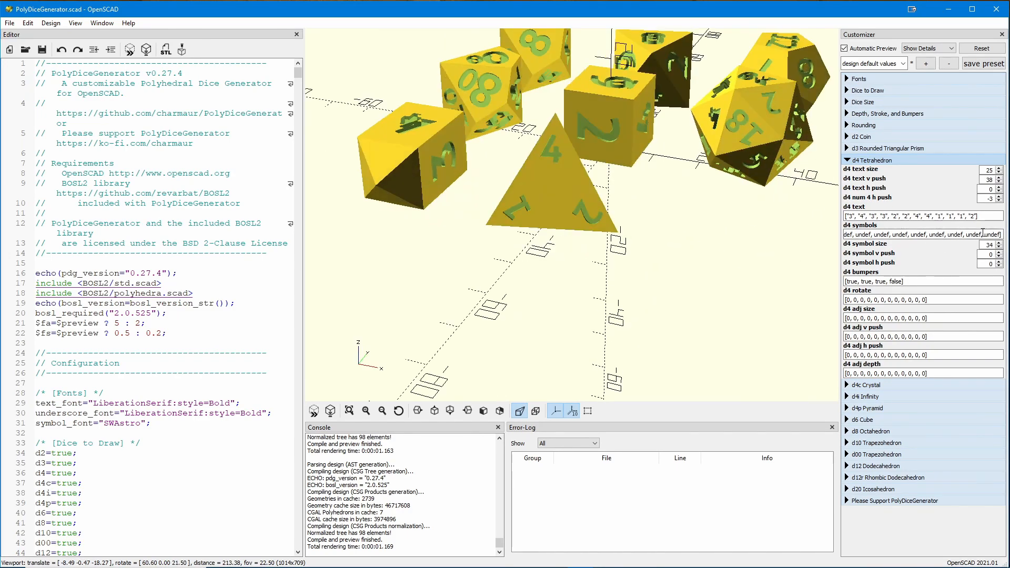
# - Set the d4 tetrahedron's num 4 h push to -2
pyautogui.click(999, 202)
pyautogui.press('Tab')
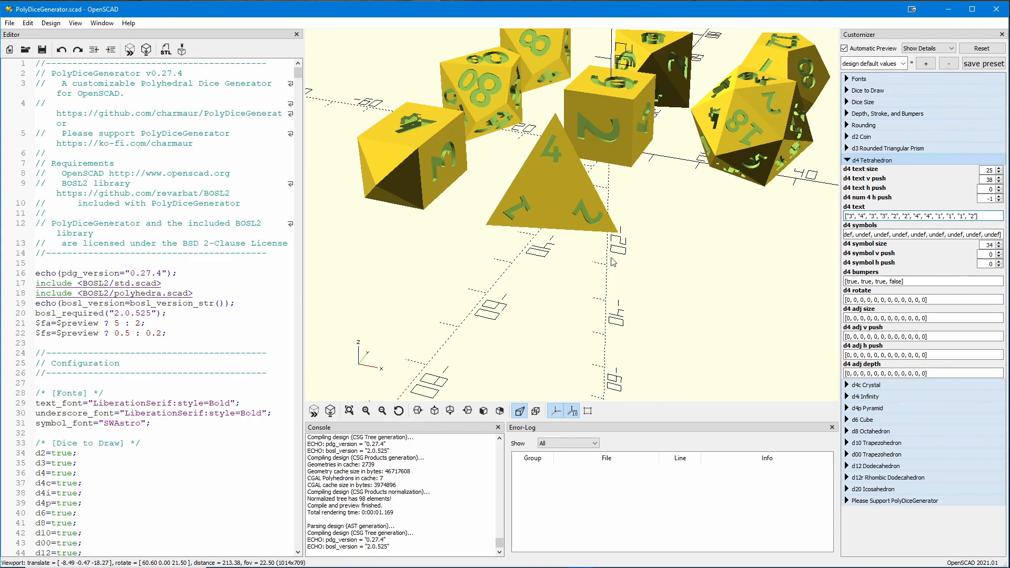
pyautogui.click(999, 201)
pyautogui.press('Tab')
# - Examine the d4 tetrahedron's text, symbols and rotate lists and how their entries correspond
pyautogui.moveTo(848, 216)
pyautogui.mouseDown()
pyautogui.moveTo(994, 219)
pyautogui.moveTo(849, 216)
pyautogui.mouseUp()
pyautogui.click(865, 216)
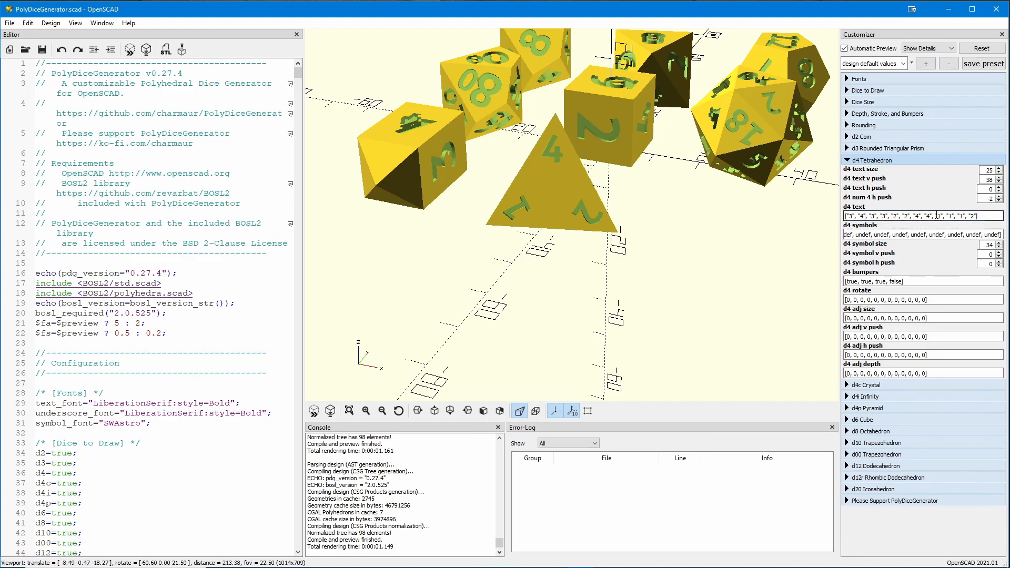
pyautogui.click(849, 236)
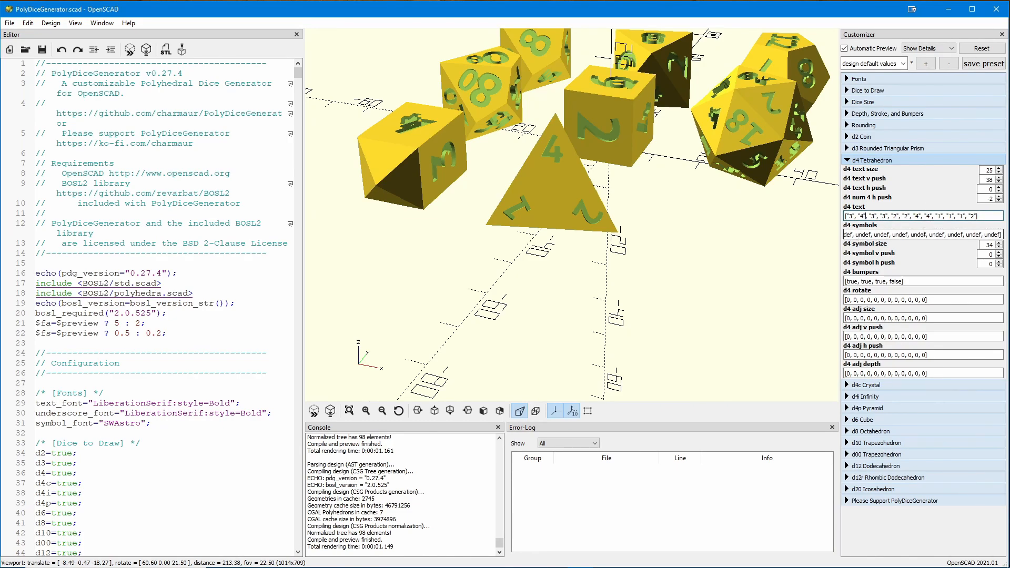
pyautogui.moveTo(982, 215); pyautogui.dragTo(838, 215)
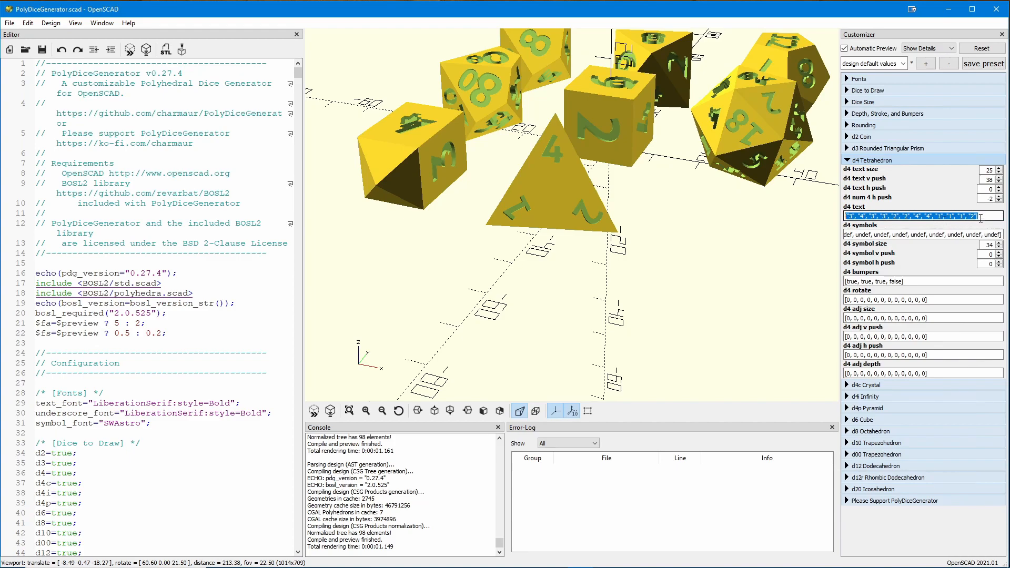
pyautogui.moveTo(851, 216); pyautogui.dragTo(981, 218)
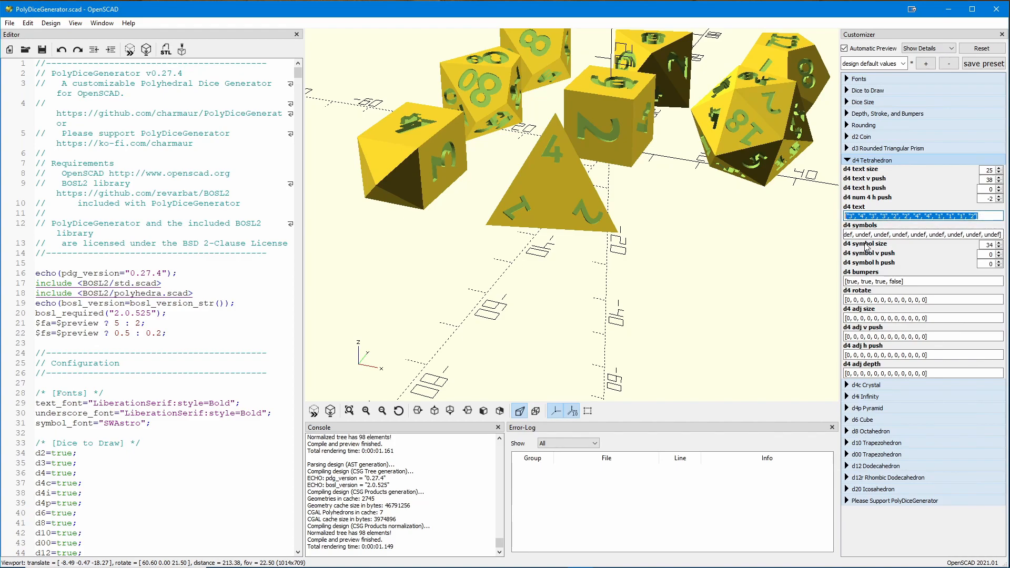
pyautogui.click(925, 234)
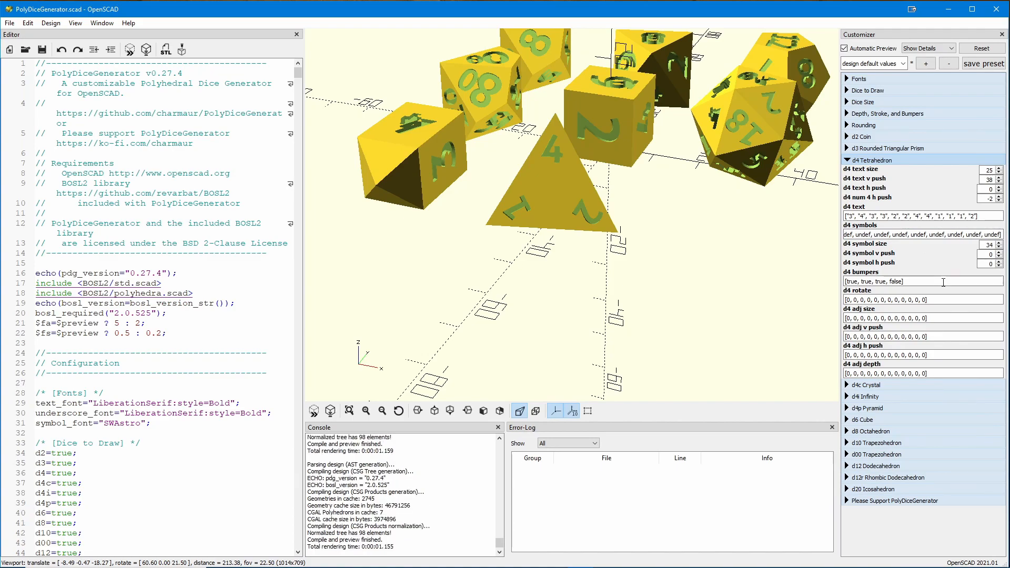
pyautogui.click(852, 300)
pyautogui.moveTo(940, 296); pyautogui.dragTo(844, 299)
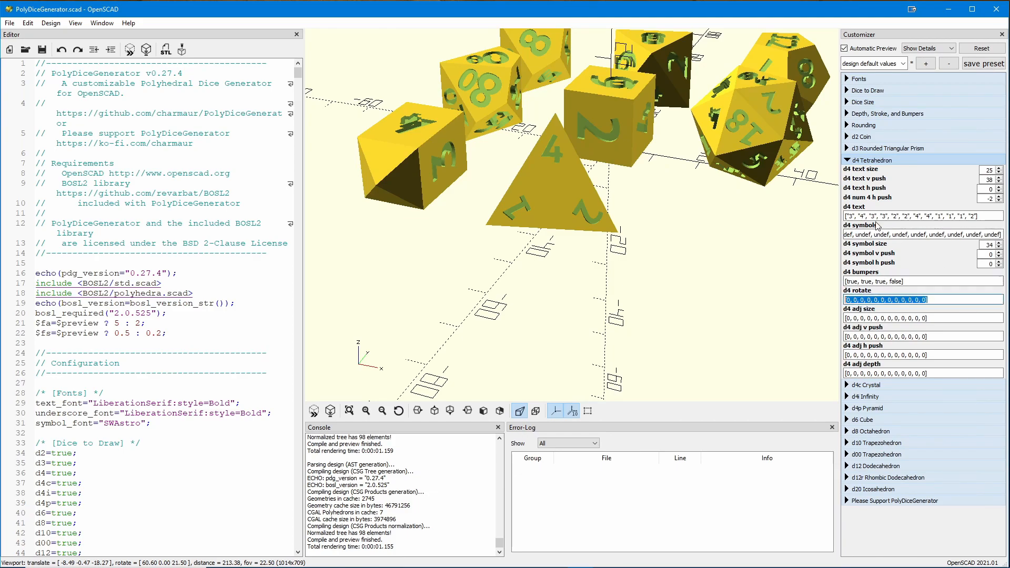
pyautogui.moveTo(846, 217); pyautogui.dragTo(976, 218)
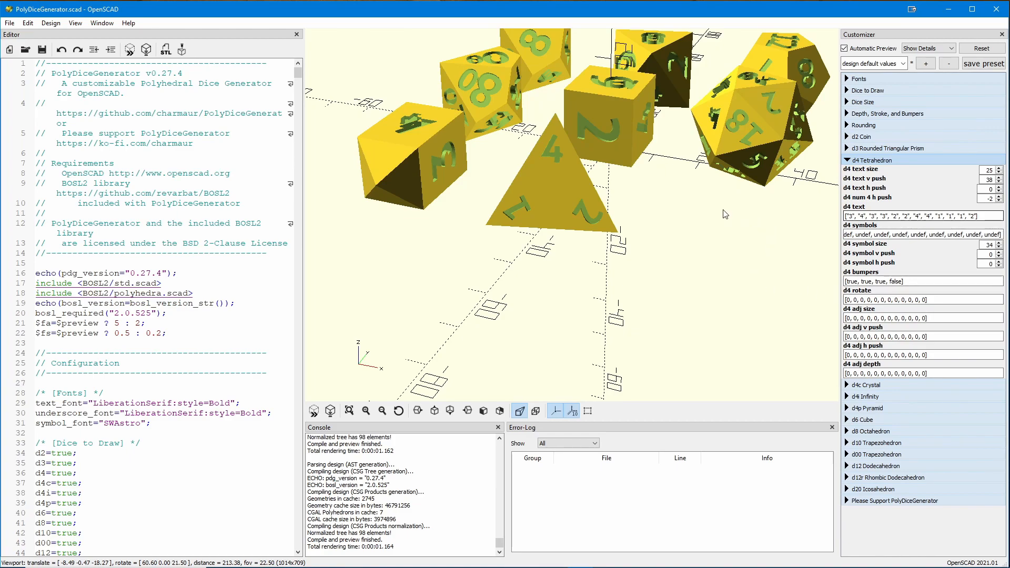
# - Set the d4c crystal's body length to 1.2 and its point length to 0.6
pyautogui.click(850, 162)
pyautogui.click(848, 174)
pyautogui.moveTo(540, 284); pyautogui.dragTo(539, 307, button='right')
pyautogui.moveTo(542, 315); pyautogui.dragTo(543, 325)
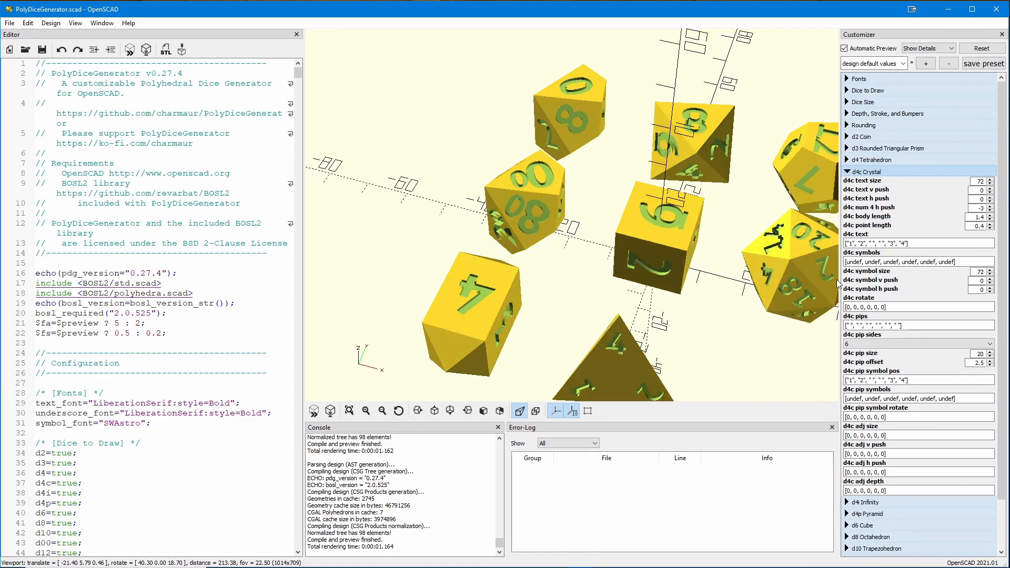
pyautogui.click(990, 219)
pyautogui.press('Tab')
pyautogui.click(989, 225)
pyautogui.press('Tab')
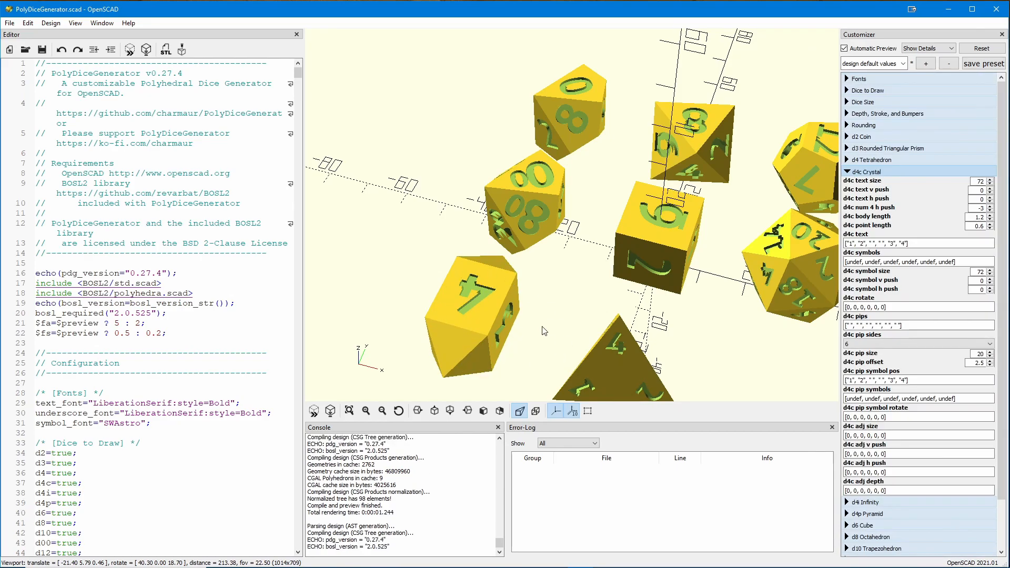
pyautogui.moveTo(475, 348); pyautogui.dragTo(472, 360)
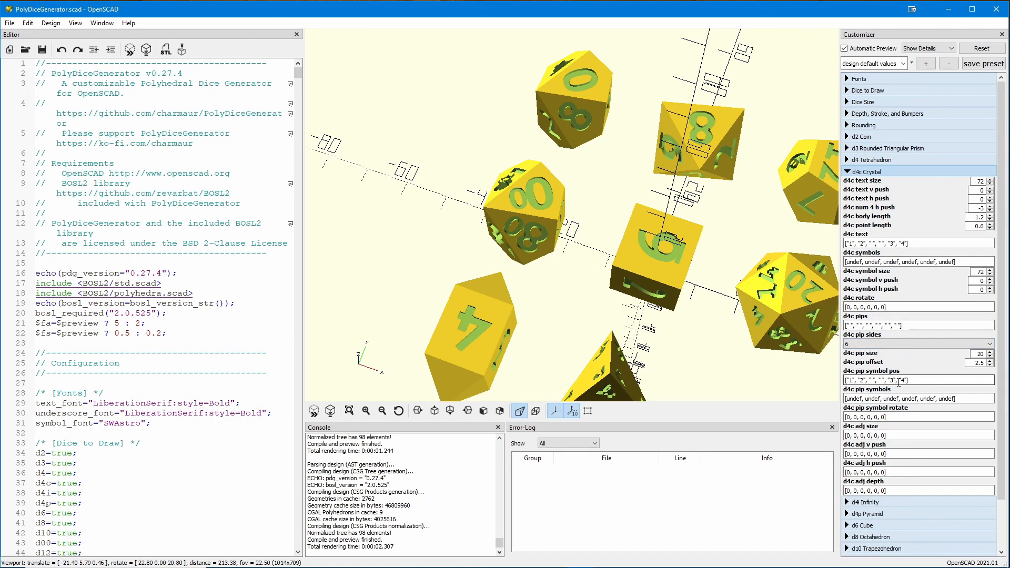
pyautogui.moveTo(944, 379); pyautogui.dragTo(834, 383)
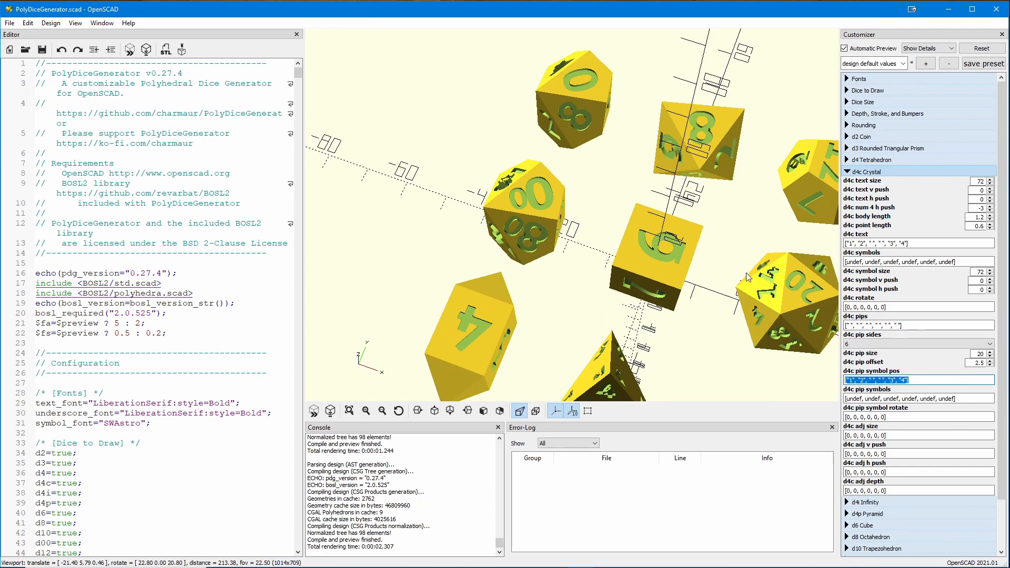
pyautogui.click(848, 172)
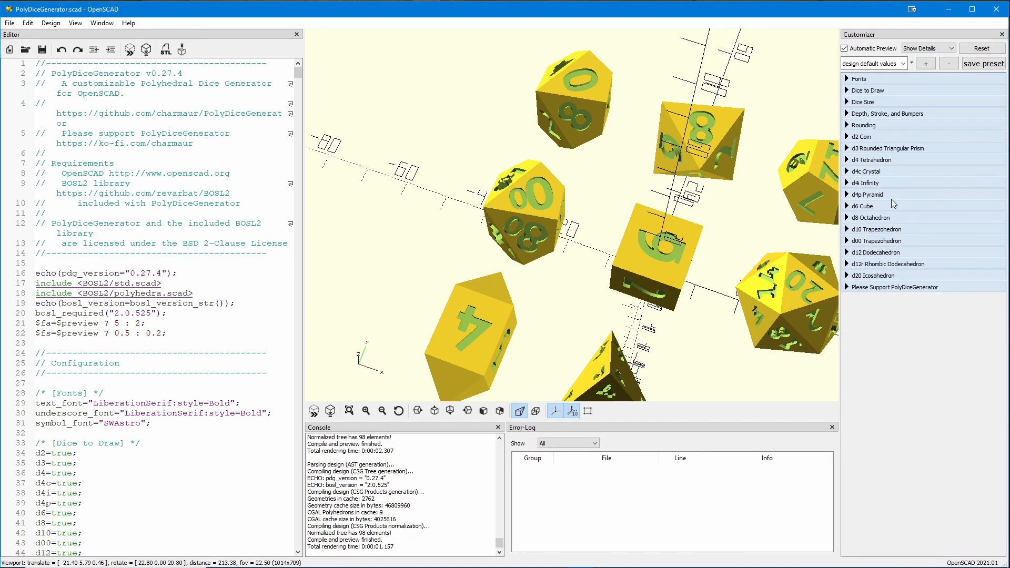
# - Try text spacings of 1.12 and 0.98 on the d6 cube and reset the spacing to 1.00
pyautogui.click(847, 209)
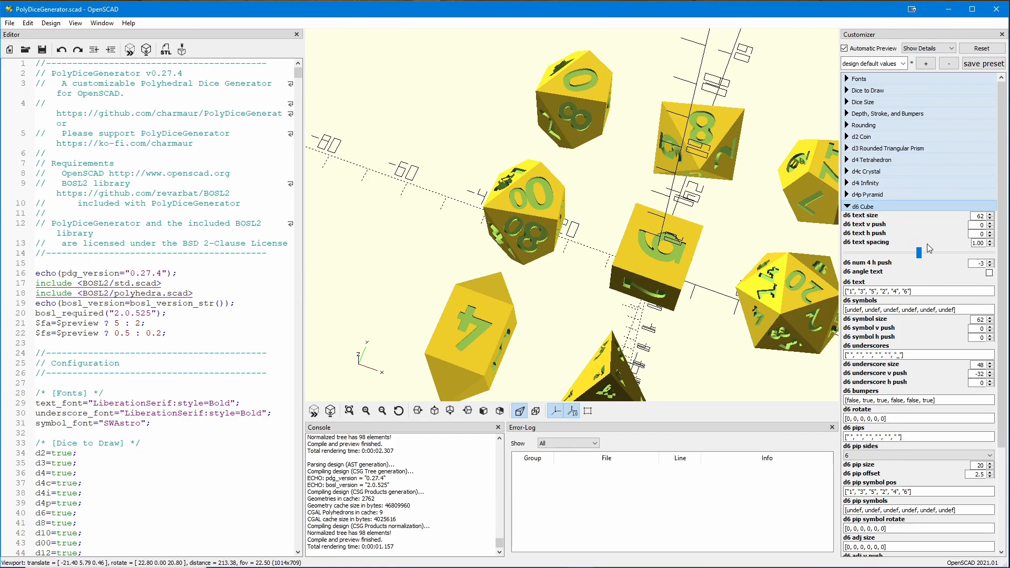
pyautogui.click(990, 240)
pyautogui.press('Tab')
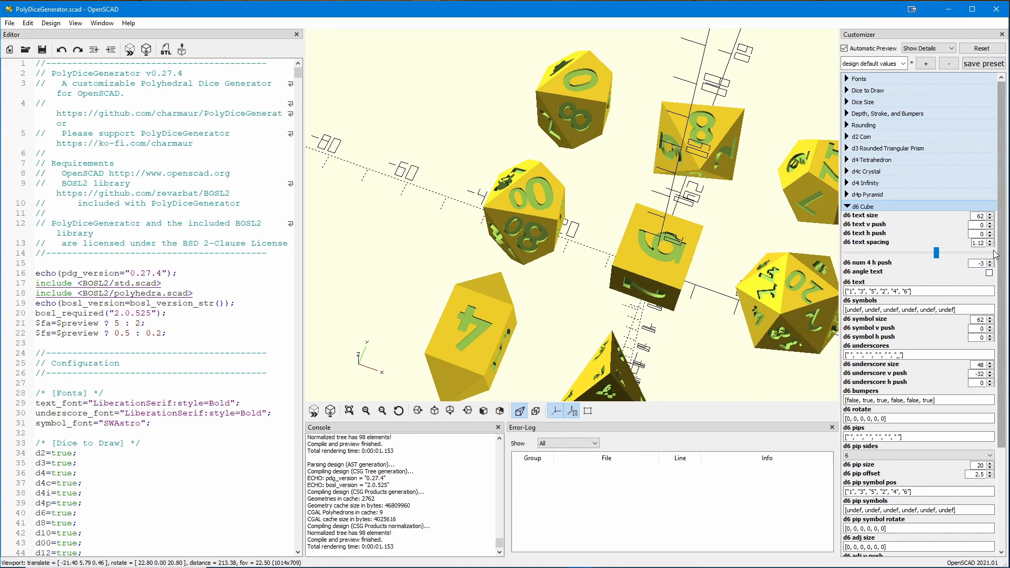
pyautogui.click(990, 246)
pyautogui.click(990, 246)
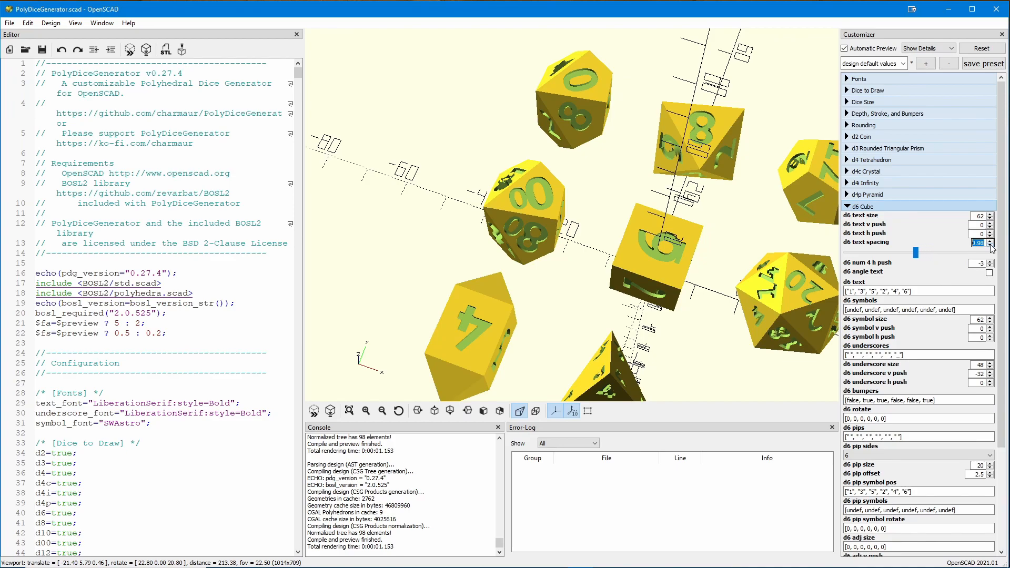
pyautogui.click(989, 240)
pyautogui.press('Tab')
# - Try replacing the last entry of the d6 cube's text list with 8 and restore it to 6
pyautogui.scroll(-1, 931, 269)
pyautogui.click(905, 261)
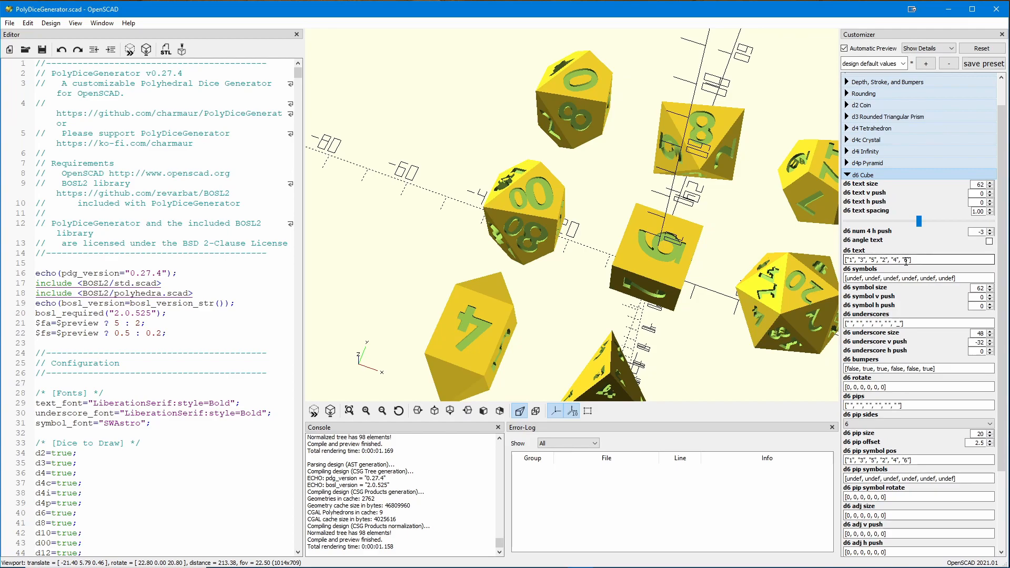
pyautogui.press('Delete')
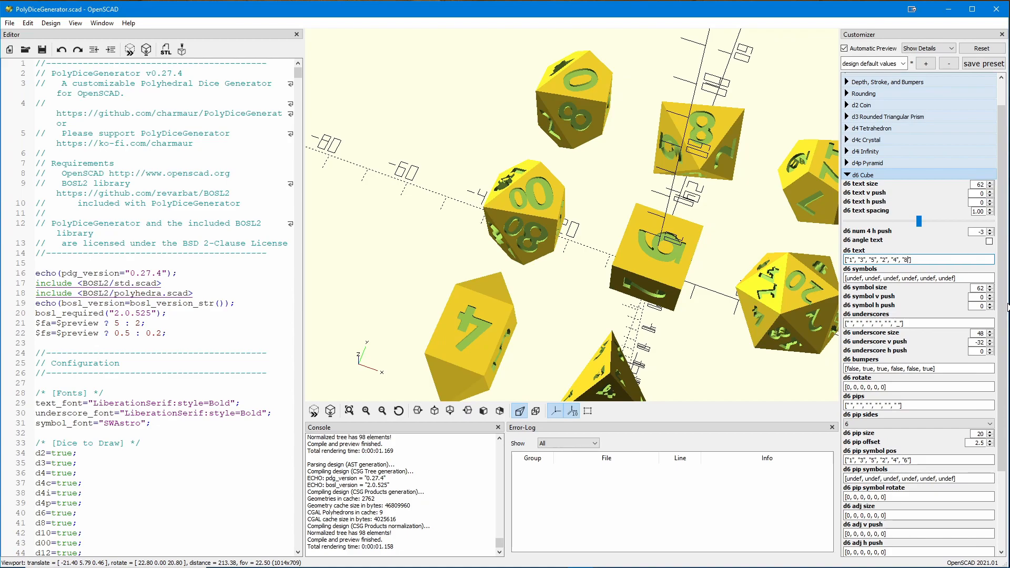
pyautogui.press('Tab')
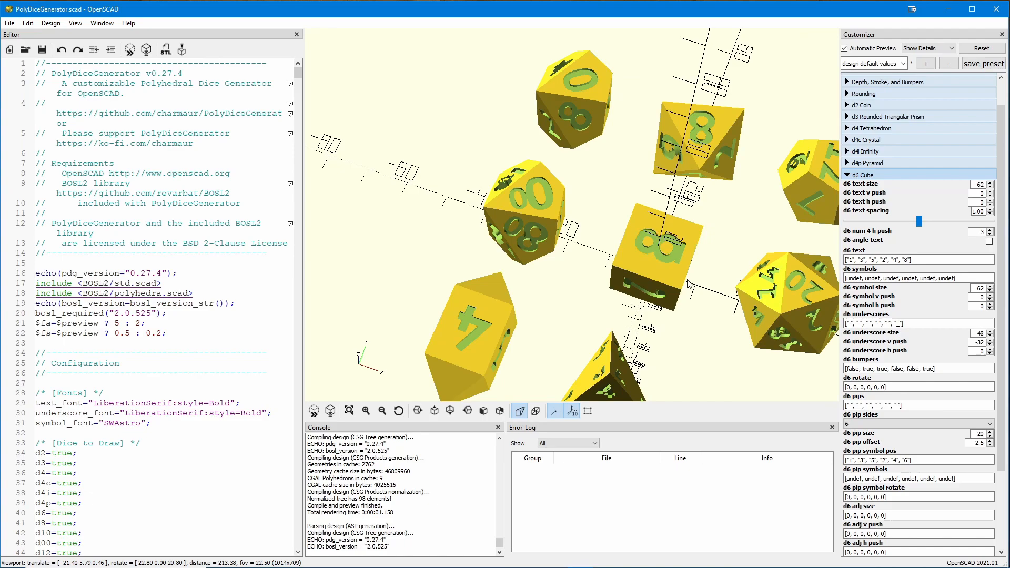
pyautogui.click(910, 259)
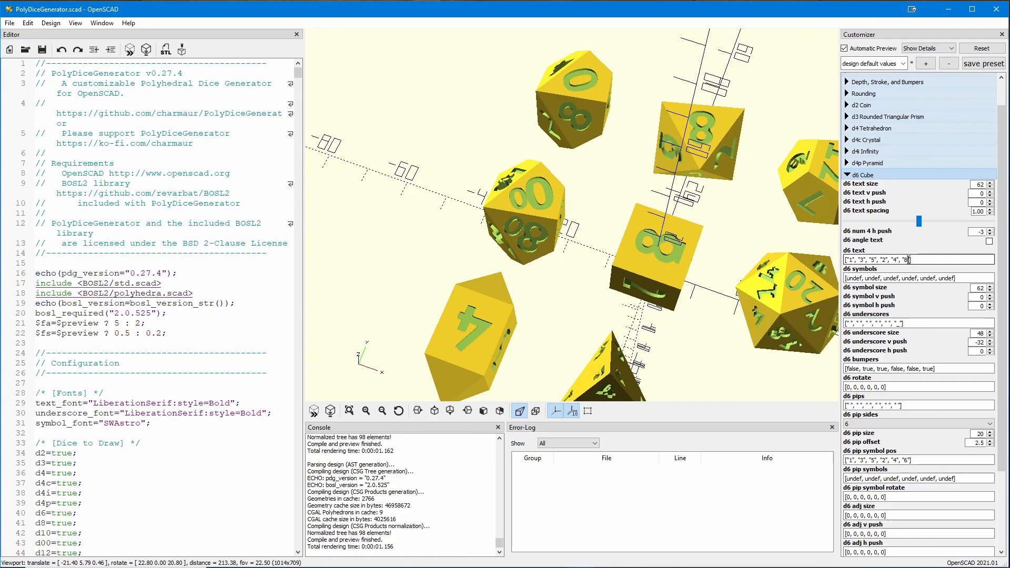
pyautogui.write('6"')
pyautogui.press('Tab')
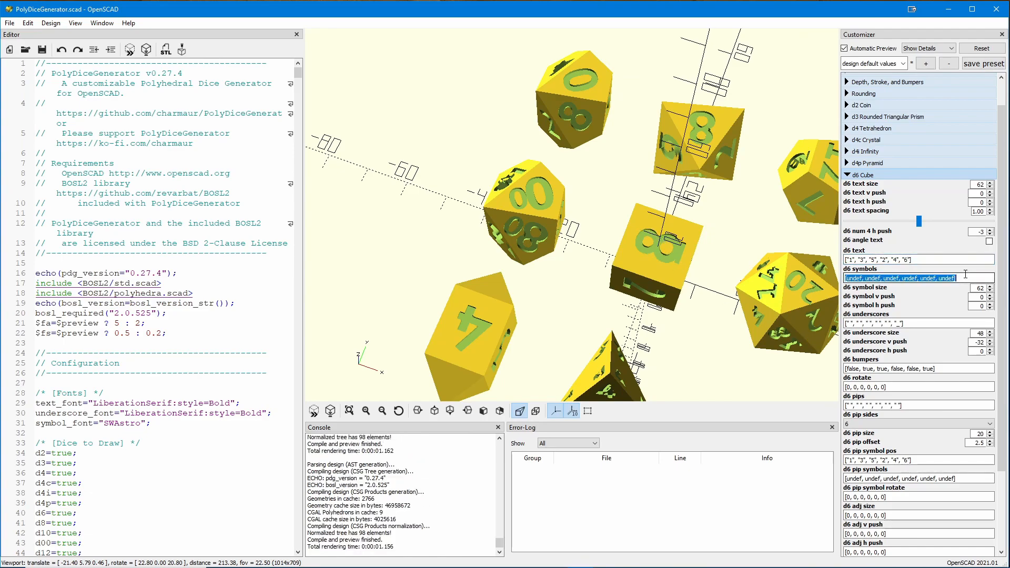
# - Set the d6 cube's underscore v push to -36 and its underscore size to 53
pyautogui.click(979, 288)
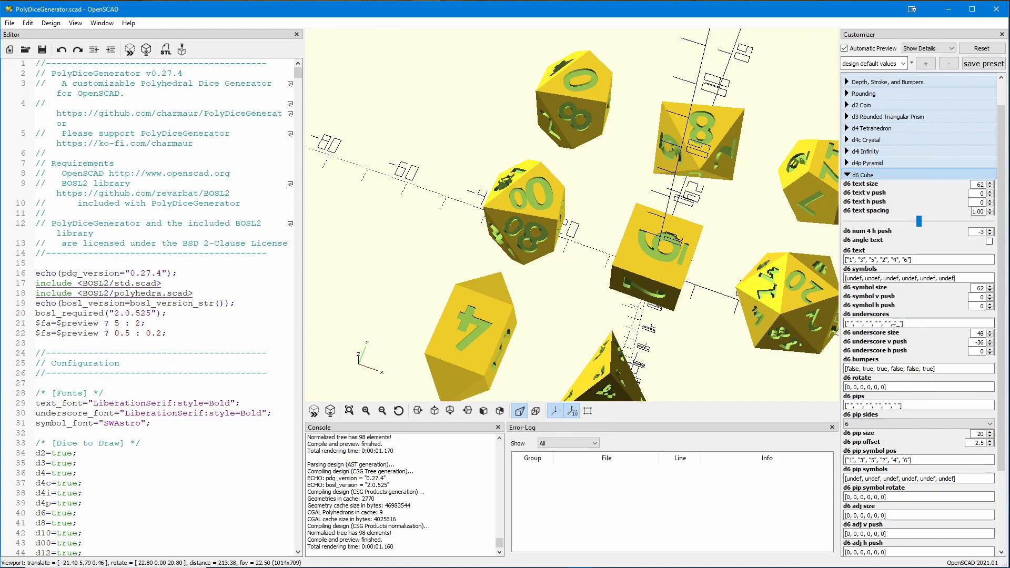
pyautogui.scroll(-1, 939, 341)
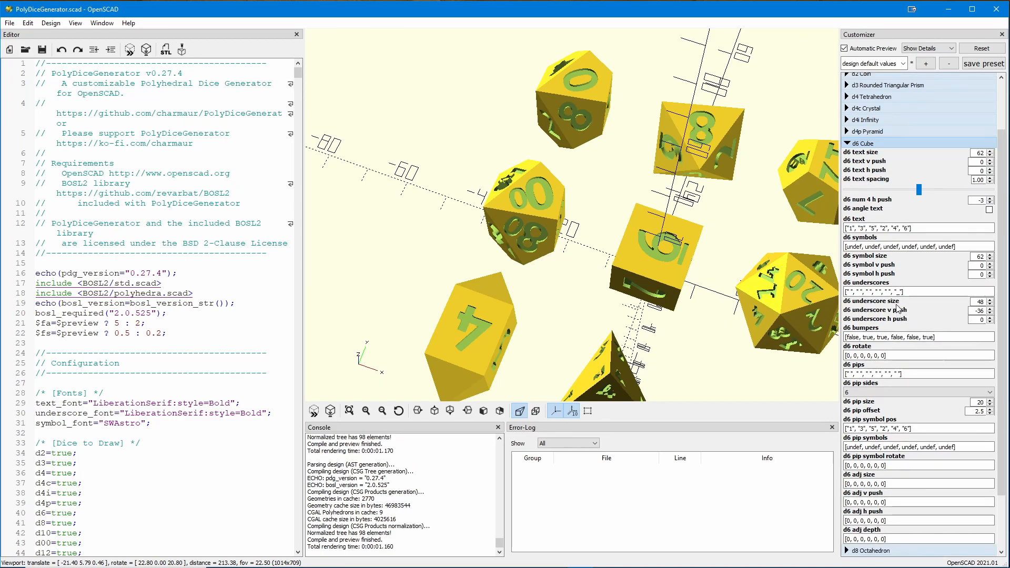
pyautogui.click(991, 301)
pyautogui.click(991, 301)
pyautogui.click(990, 301)
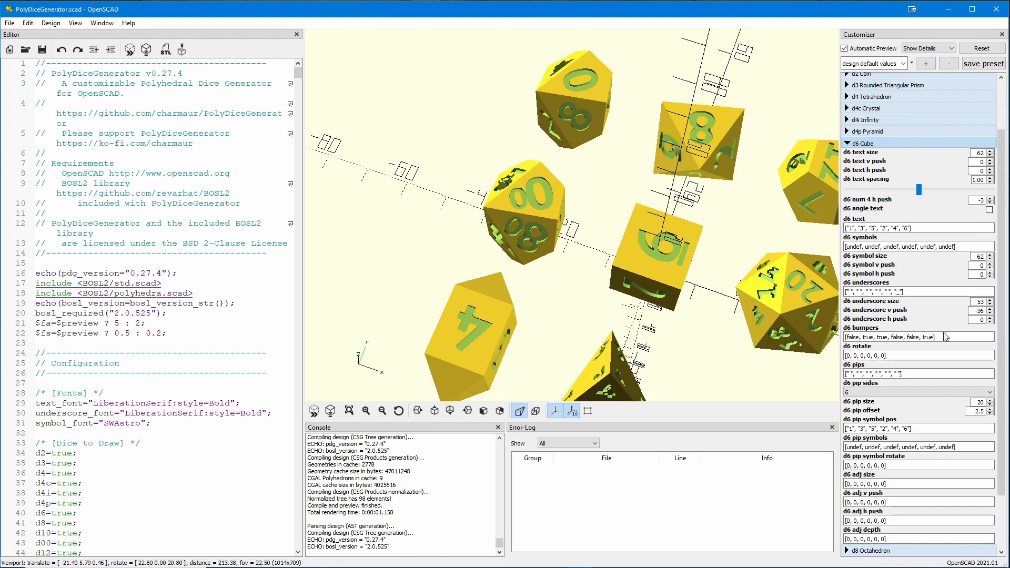
# - Examine the d6 cube's bumpers list and its per-face true and false entries
pyautogui.scroll(-1, 923, 326)
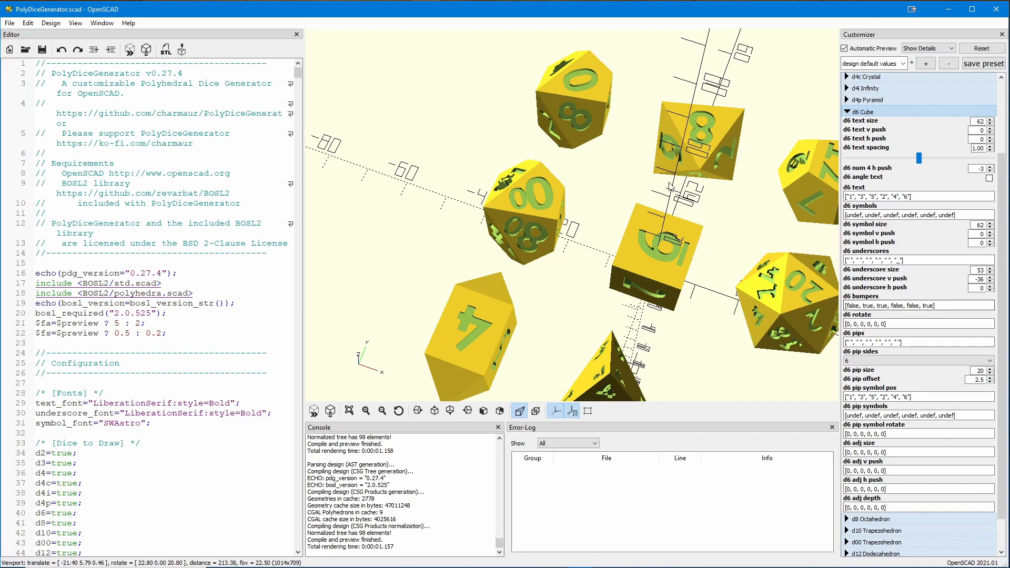
pyautogui.moveTo(845, 305); pyautogui.dragTo(973, 306)
pyautogui.click(855, 305)
pyautogui.scroll(-1, 894, 344)
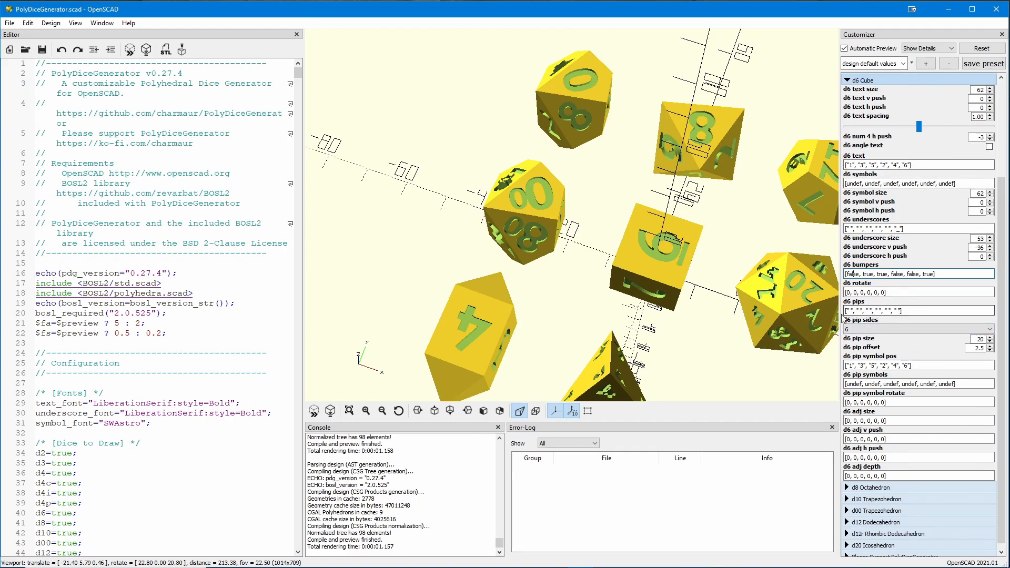
# - Close the d6 cube settings and open the d8 octahedron settings
pyautogui.scroll(-1, 927, 312)
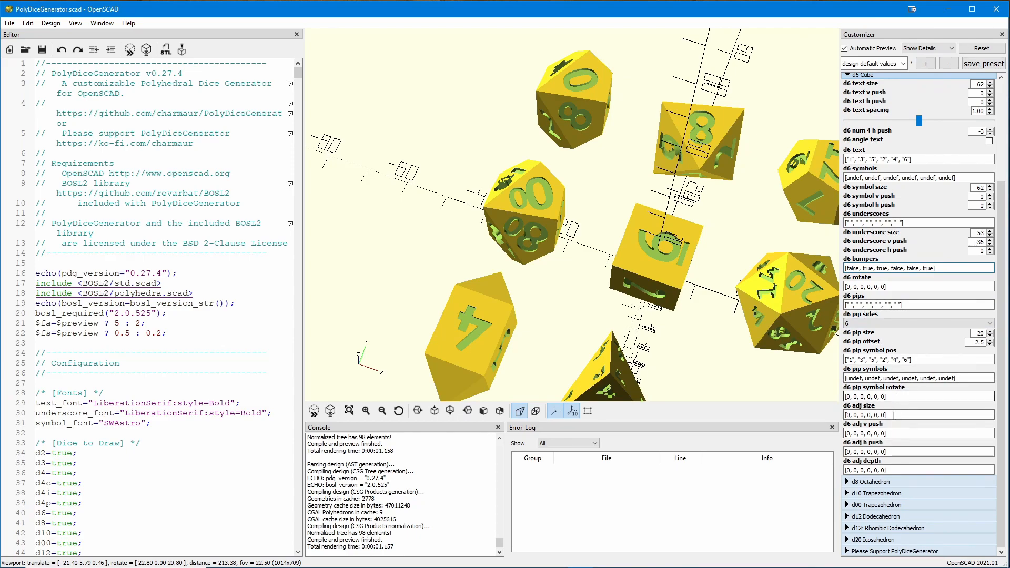
pyautogui.click(847, 75)
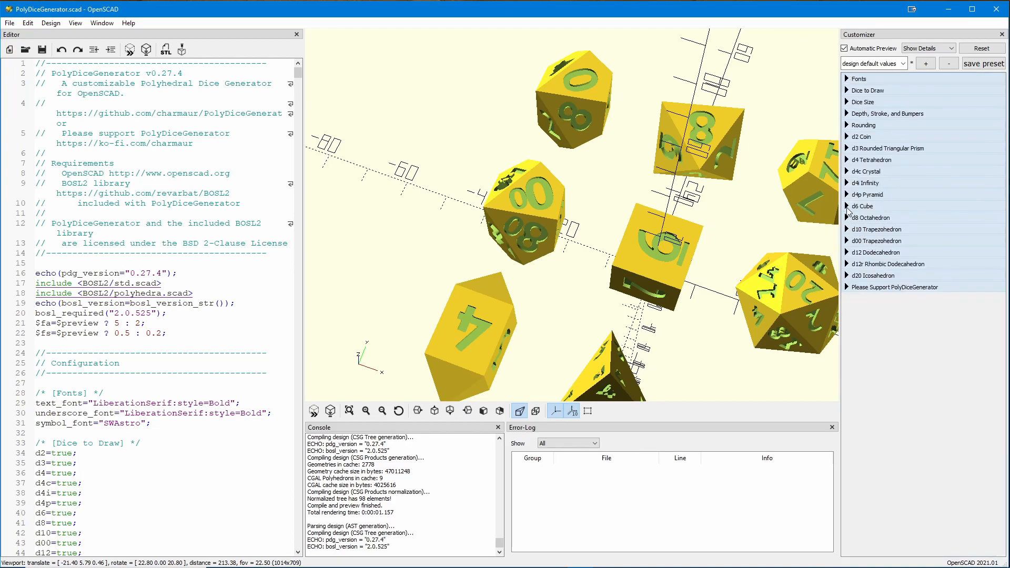
pyautogui.click(847, 218)
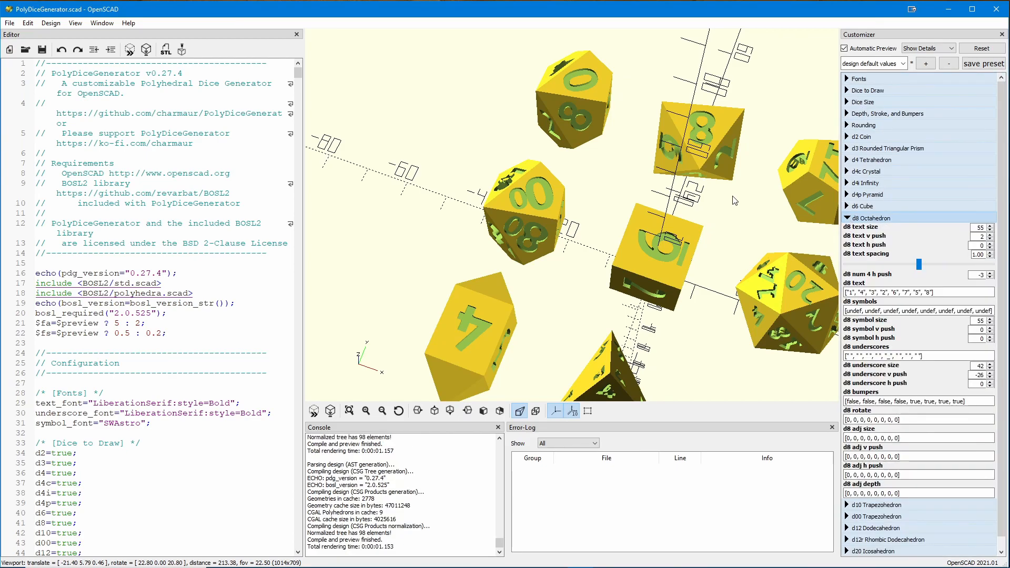
# - Set the d8 octahedron's text size to 49
pyautogui.scroll(1, 757, 141)
pyautogui.moveTo(757, 141); pyautogui.dragTo(754, 146)
pyautogui.moveTo(718, 153); pyautogui.dragTo(693, 164, button='right')
pyautogui.moveTo(676, 174); pyautogui.dragTo(597, 178)
pyautogui.click(991, 229)
pyautogui.click(991, 229)
pyautogui.click(991, 229)
pyautogui.click(991, 230)
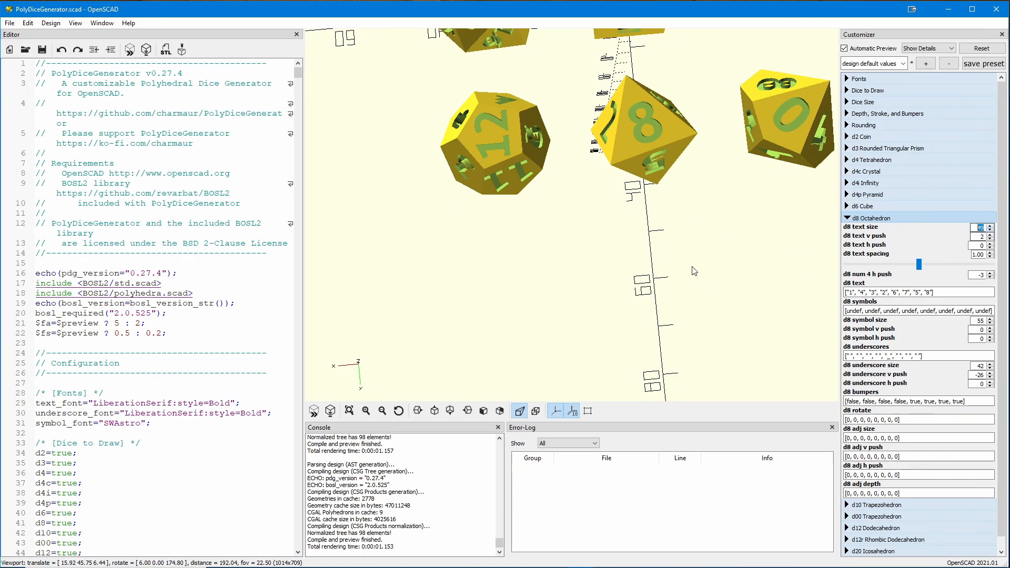
pyautogui.moveTo(693, 243); pyautogui.dragTo(664, 213)
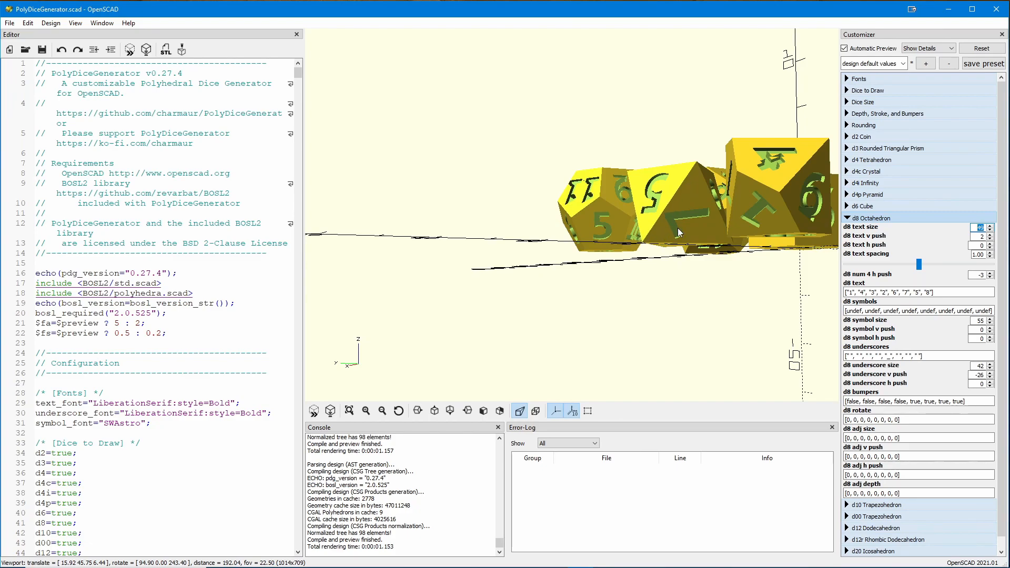
pyautogui.click(980, 236)
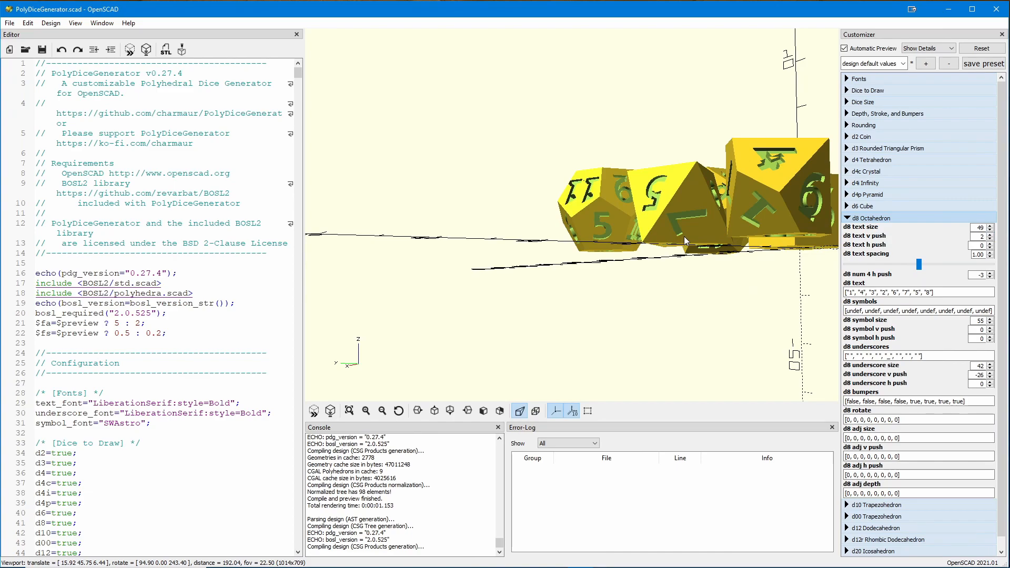
# - Inspect the d8 octahedron's numbers and its remaining settings from several angles, and close its settings
pyautogui.moveTo(681, 225); pyautogui.dragTo(739, 286)
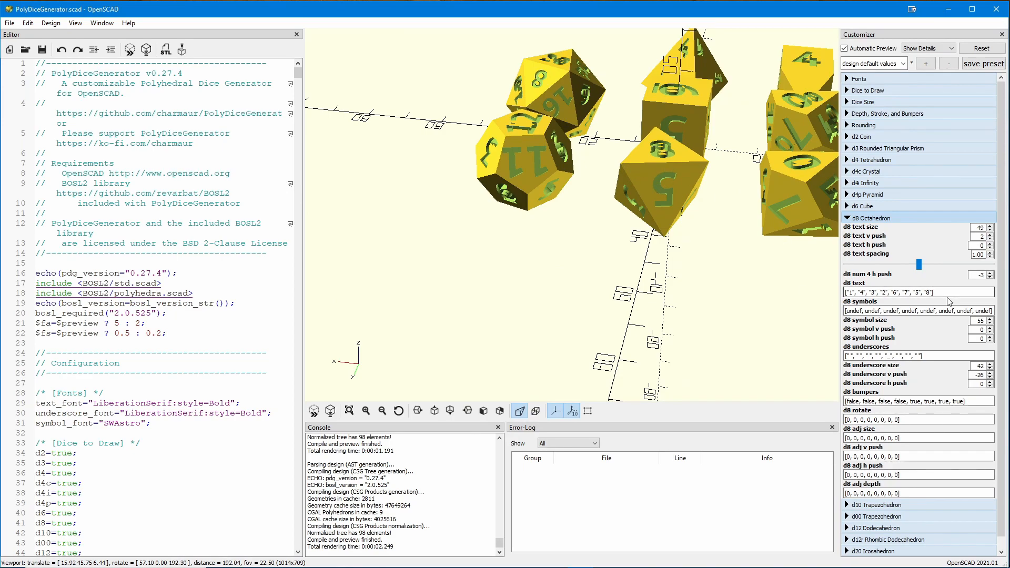
pyautogui.scroll(-1, 915, 294)
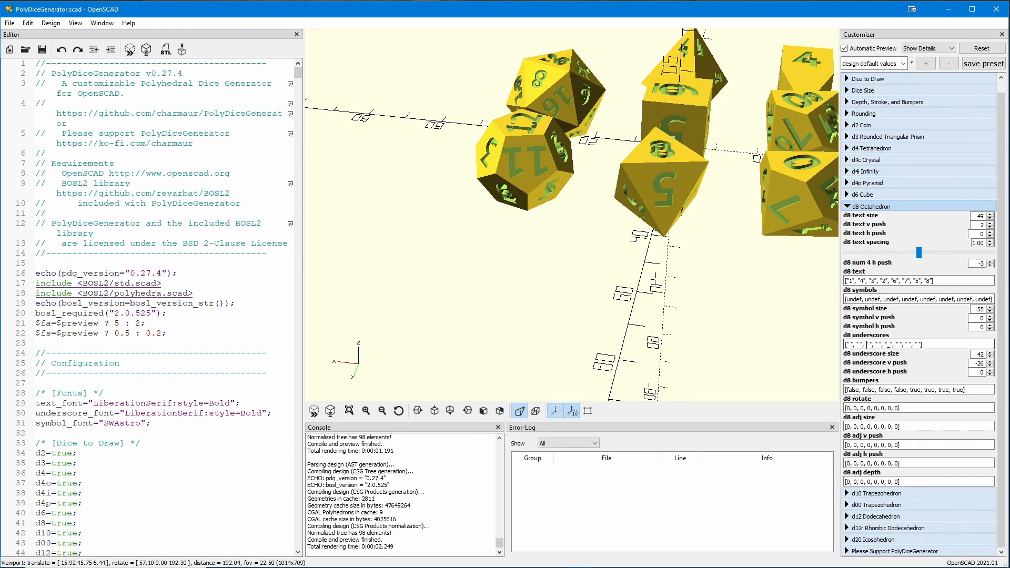
pyautogui.moveTo(781, 317); pyautogui.dragTo(673, 273)
pyautogui.moveTo(521, 199); pyautogui.dragTo(551, 237)
pyautogui.click(848, 208)
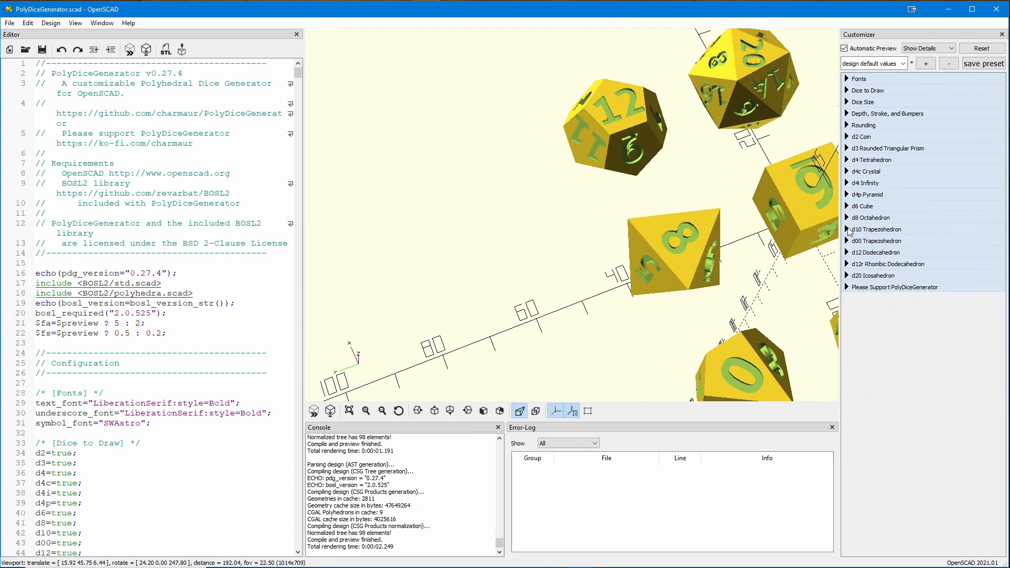
# - Set the d10 trapezohedron's text size to 40
pyautogui.click(847, 230)
pyautogui.moveTo(641, 348); pyautogui.dragTo(614, 340, button='right')
pyautogui.moveTo(611, 313); pyautogui.dragTo(613, 314)
pyautogui.moveTo(615, 332); pyautogui.dragTo(632, 305, button='right')
pyautogui.moveTo(633, 306); pyautogui.dragTo(918, 273)
pyautogui.click(990, 242)
pyautogui.click(984, 247)
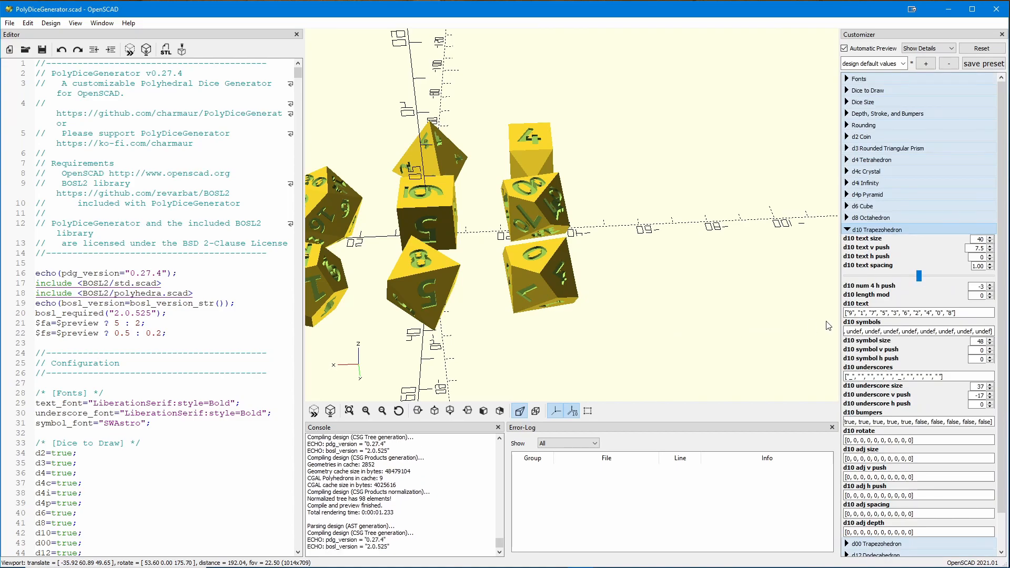
# - Examine the d10 trapezohedron's shape beside the other dice and its underscore, bumper and adjustment settings
pyautogui.moveTo(719, 334); pyautogui.dragTo(697, 312)
pyautogui.moveTo(696, 288); pyautogui.dragTo(702, 240, button='right')
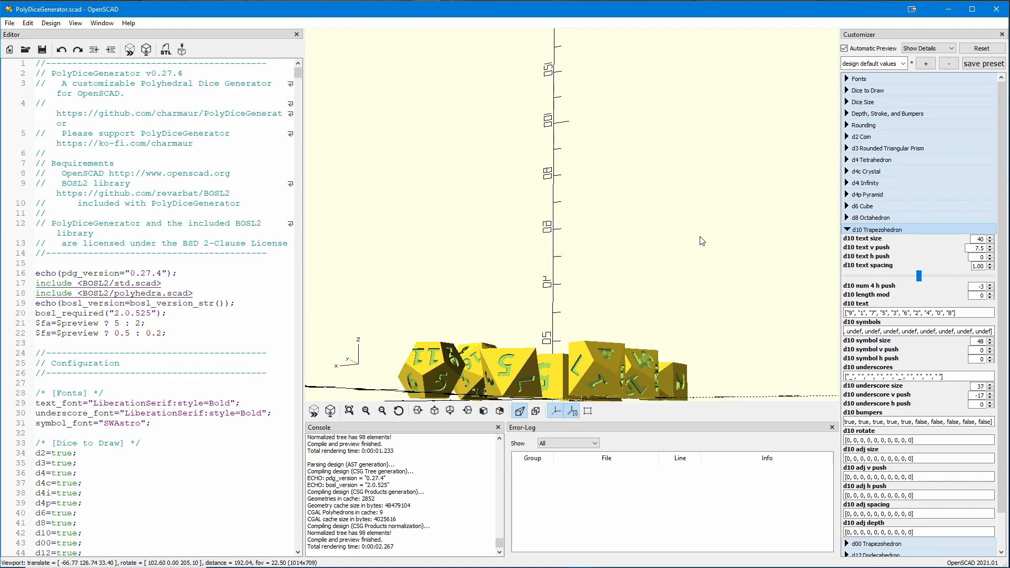
pyautogui.moveTo(684, 247); pyautogui.dragTo(672, 250)
pyautogui.moveTo(652, 250); pyautogui.dragTo(598, 260, button='right')
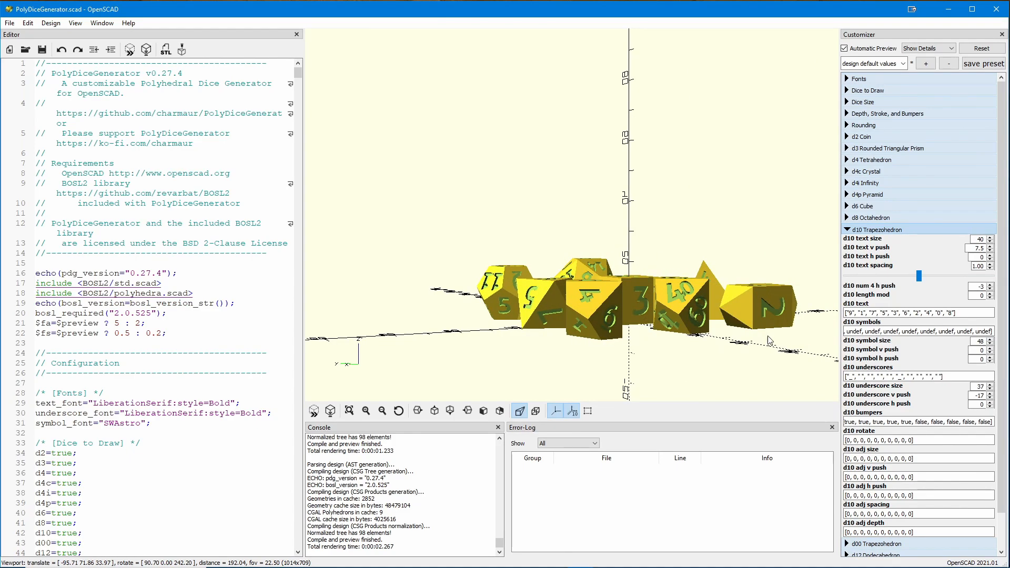
pyautogui.scroll(-2, 911, 364)
pyautogui.click(918, 420)
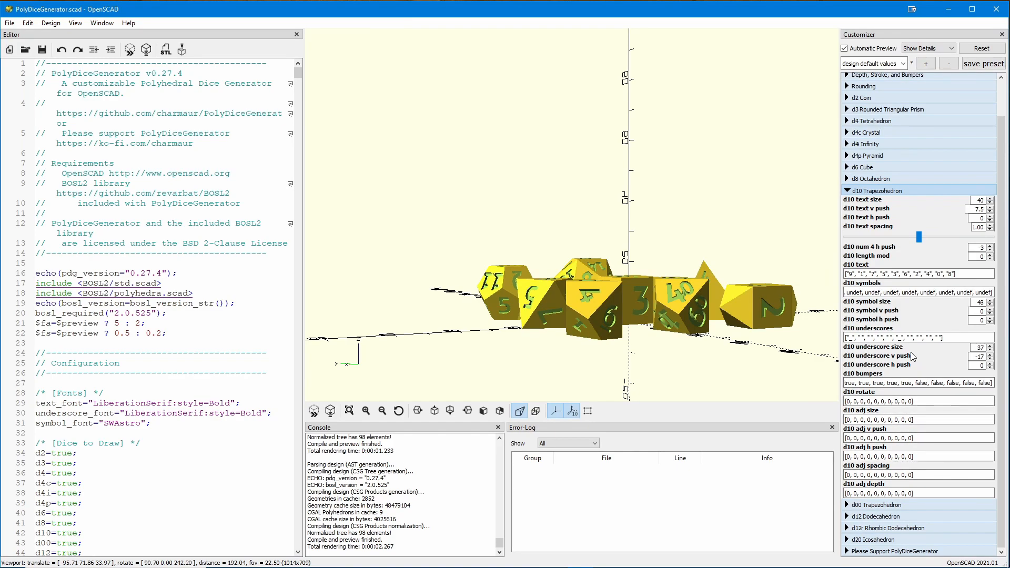
pyautogui.moveTo(783, 361); pyautogui.dragTo(735, 323)
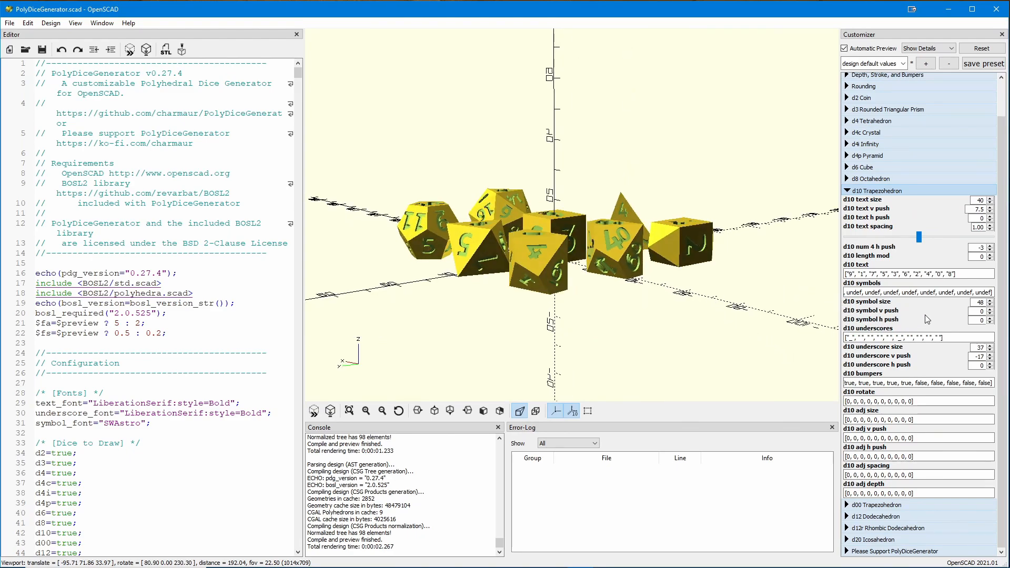
pyautogui.moveTo(642, 335); pyautogui.dragTo(605, 278)
pyautogui.moveTo(623, 303); pyautogui.dragTo(543, 195, button='right')
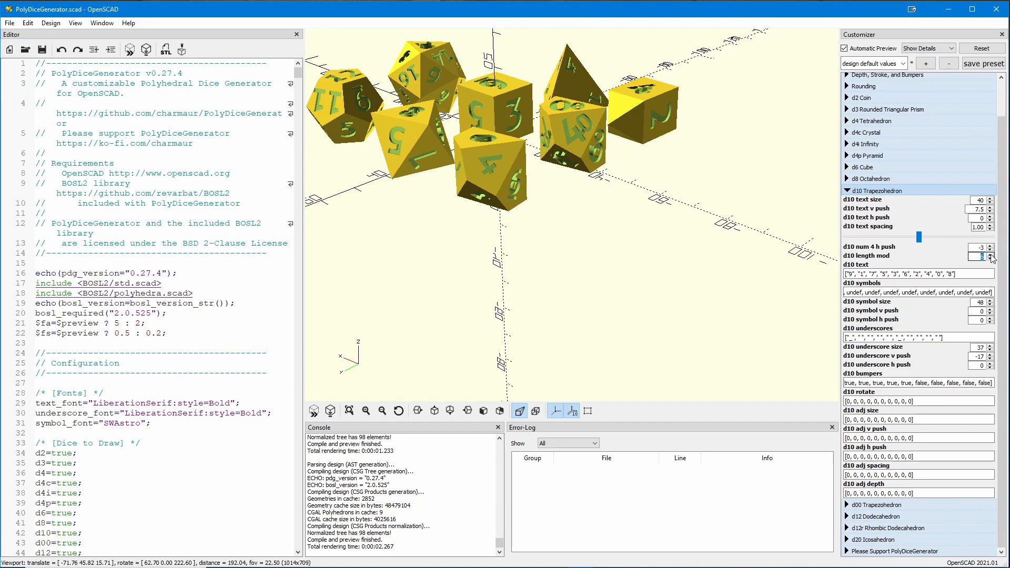
# - Try length mod values of 6, 10 and 20 on the d10 trapezohedron and reset the length mod to 0
pyautogui.write('6')
pyautogui.press('Tab')
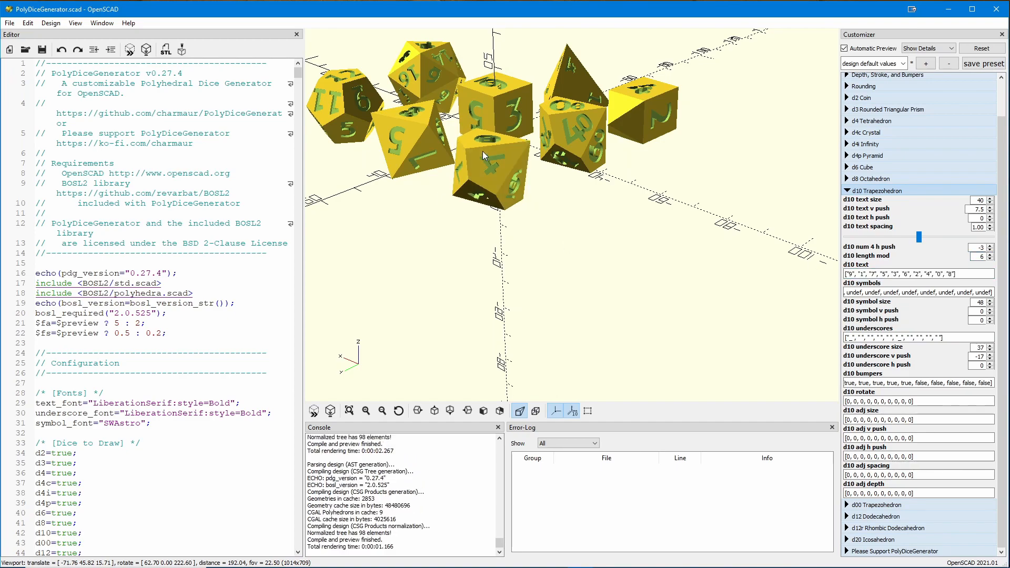
pyautogui.click(989, 255)
pyautogui.click(989, 255)
pyautogui.click(989, 255)
pyautogui.click(989, 254)
pyautogui.press('Tab')
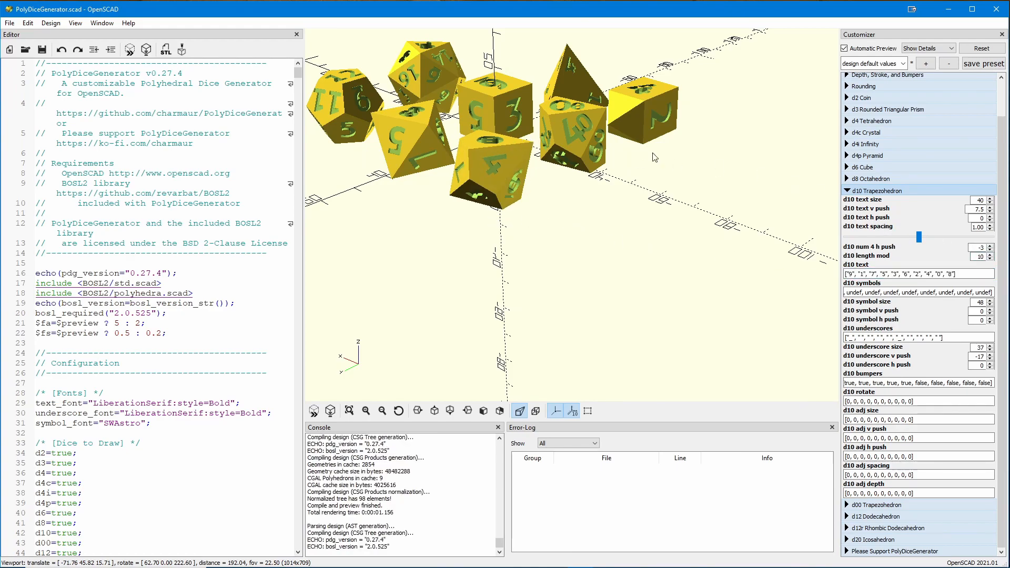
pyautogui.click(990, 254)
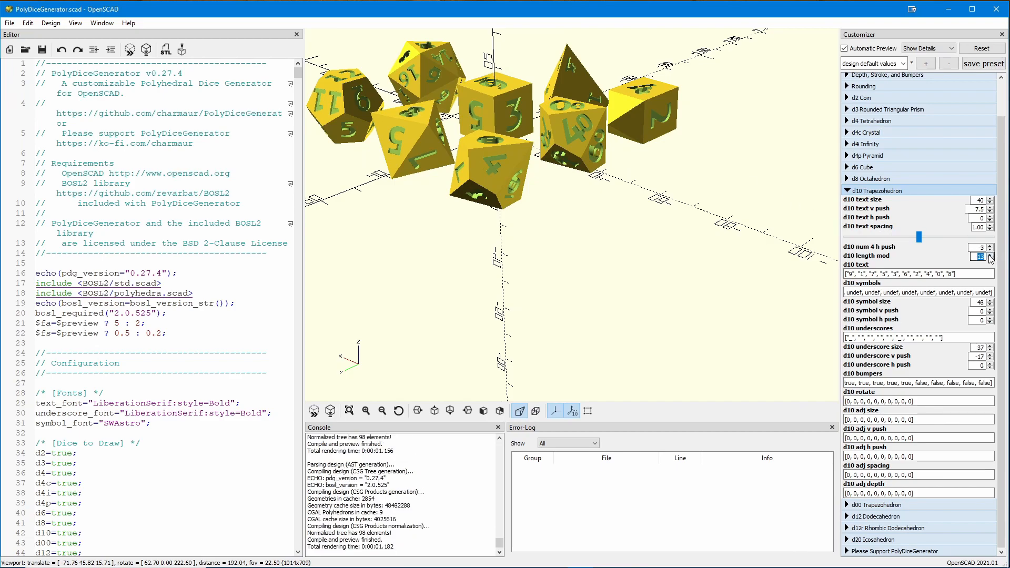
pyautogui.press('Tab')
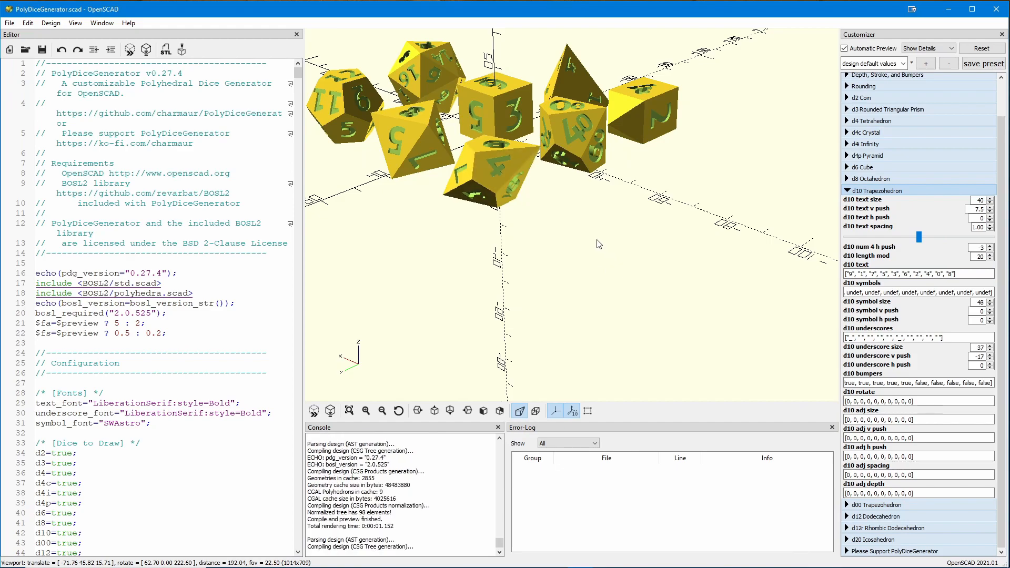
pyautogui.moveTo(552, 246); pyautogui.dragTo(471, 169)
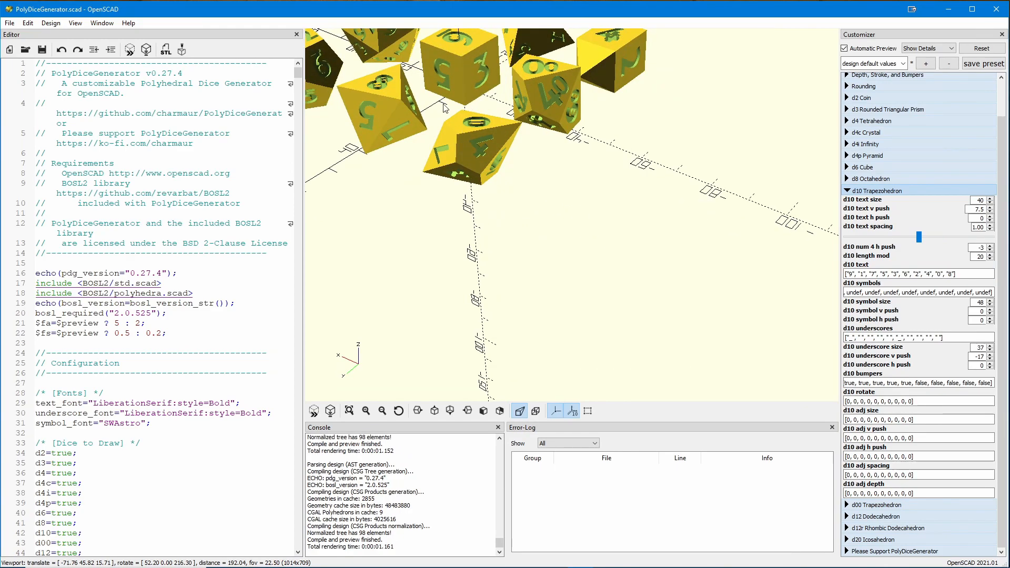
pyautogui.moveTo(462, 133); pyautogui.dragTo(684, 237)
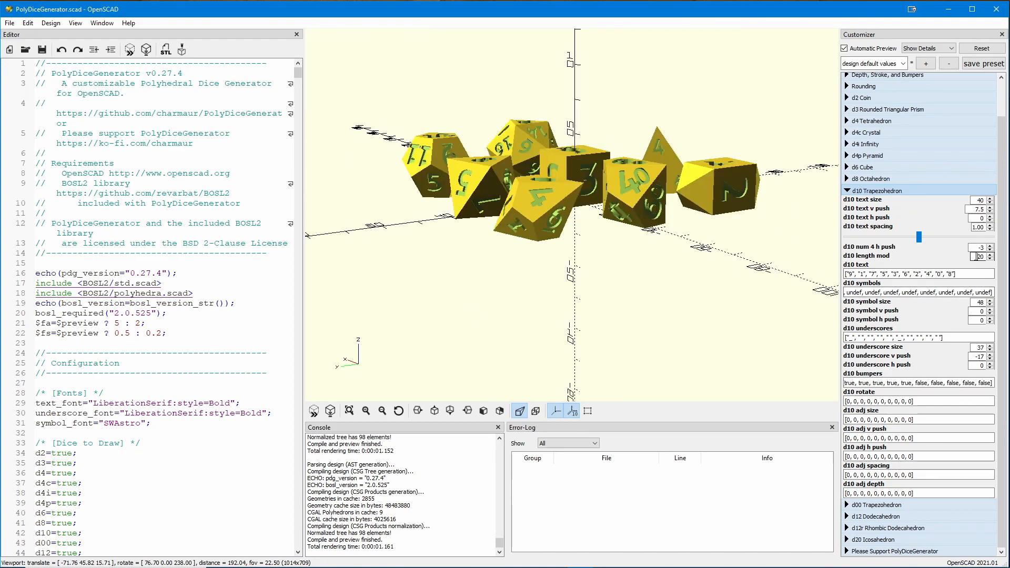
pyautogui.write('0')
pyautogui.press('Tab')
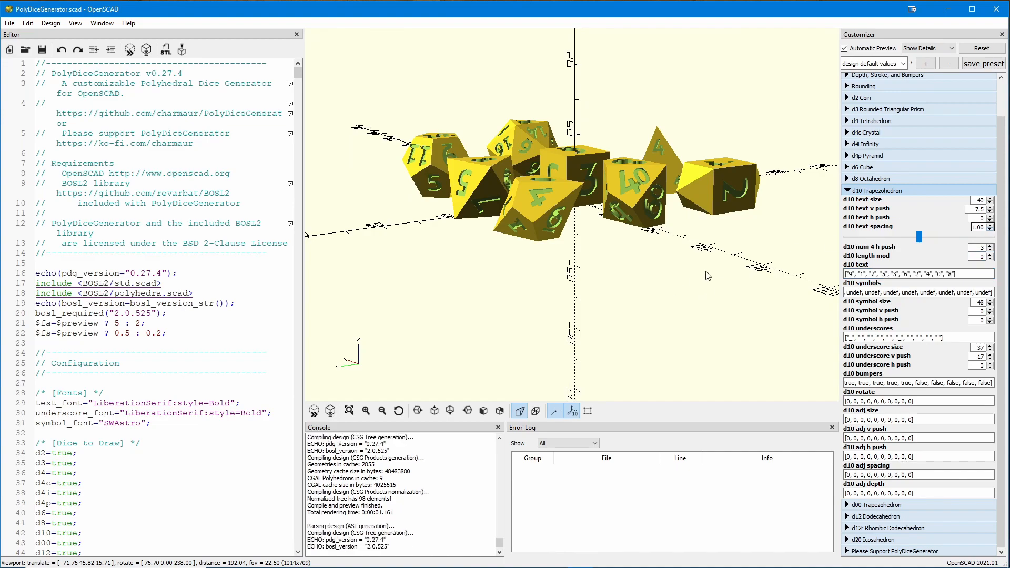
# - Close the d10 settings and set the d00 trapezohedron's text size to 40
pyautogui.moveTo(727, 283); pyautogui.dragTo(684, 229)
pyautogui.moveTo(700, 255); pyautogui.dragTo(543, 102, button='right')
pyautogui.moveTo(598, 138); pyautogui.dragTo(647, 193, button='right')
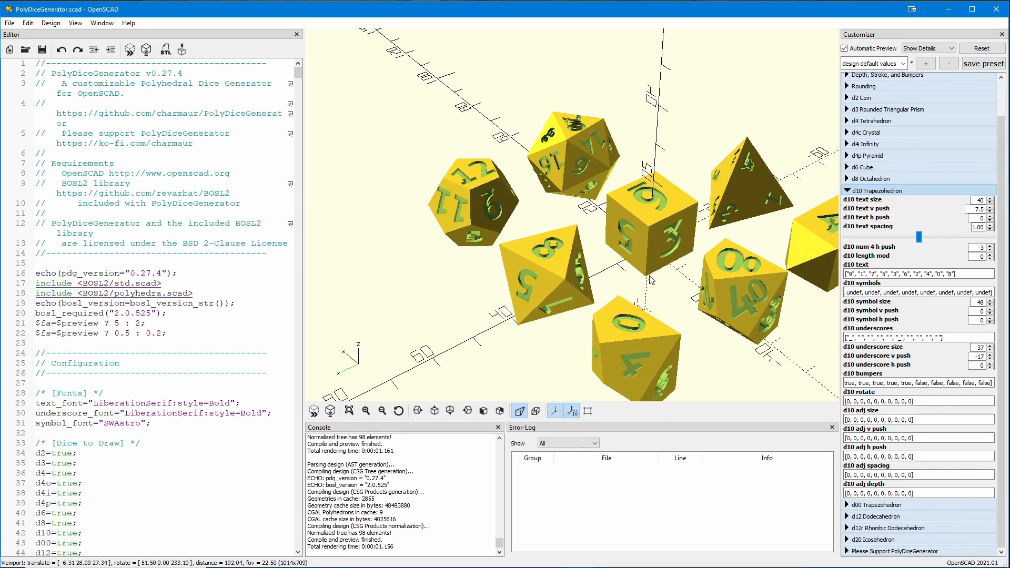
pyautogui.click(855, 193)
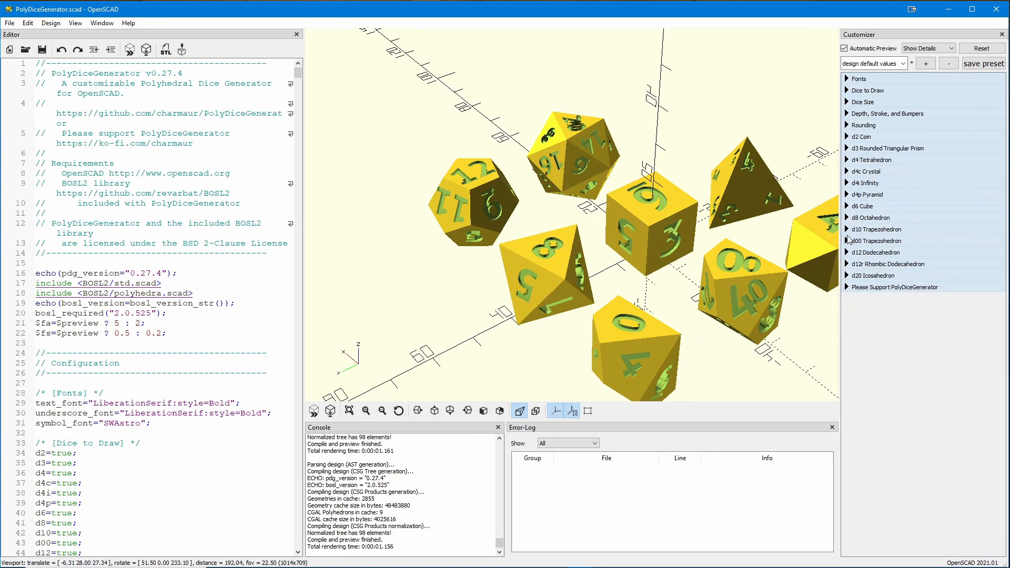
pyautogui.click(847, 240)
pyautogui.click(990, 253)
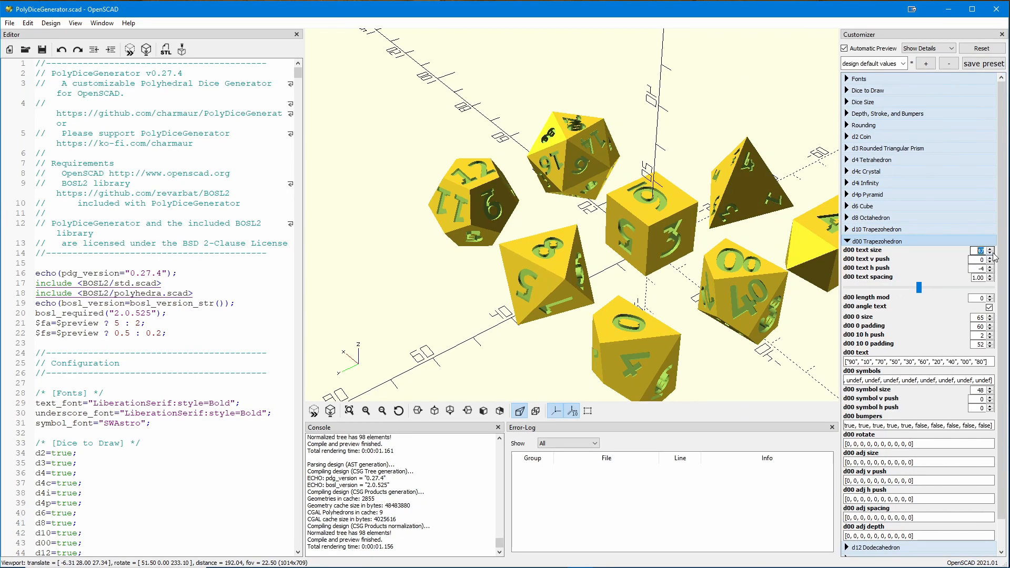
pyautogui.click(991, 253)
pyautogui.click(992, 260)
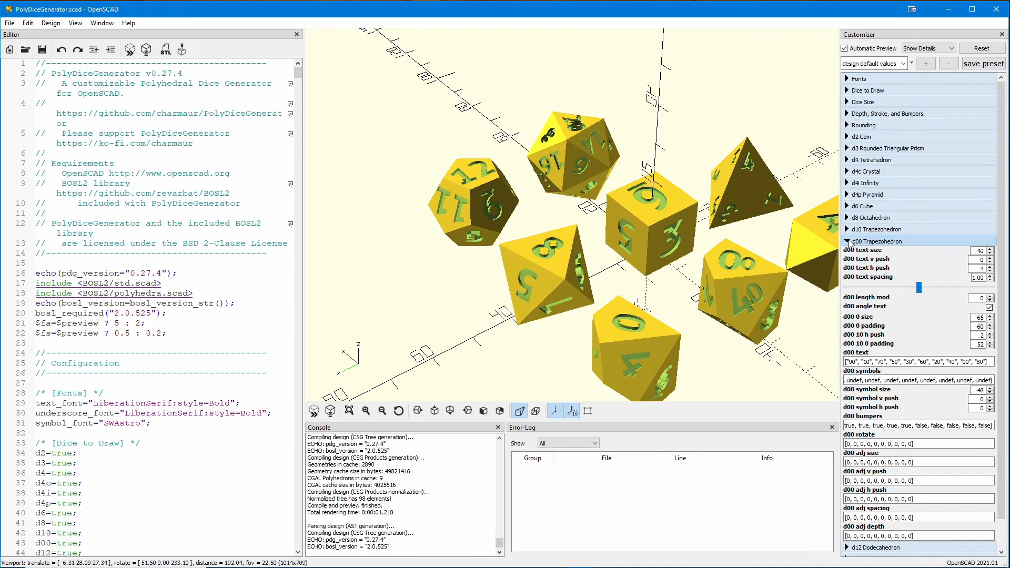
# - Set the d12 dodecahedron's text size to 30 and inspect its numbers in the preview
pyautogui.click(848, 241)
pyautogui.click(849, 253)
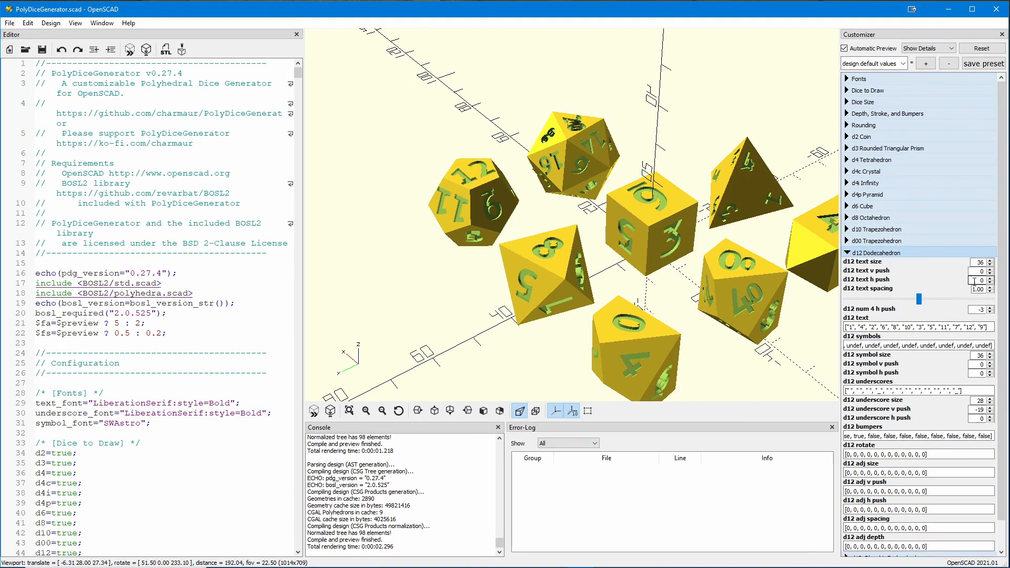
pyautogui.click(990, 264)
pyautogui.press('Tab')
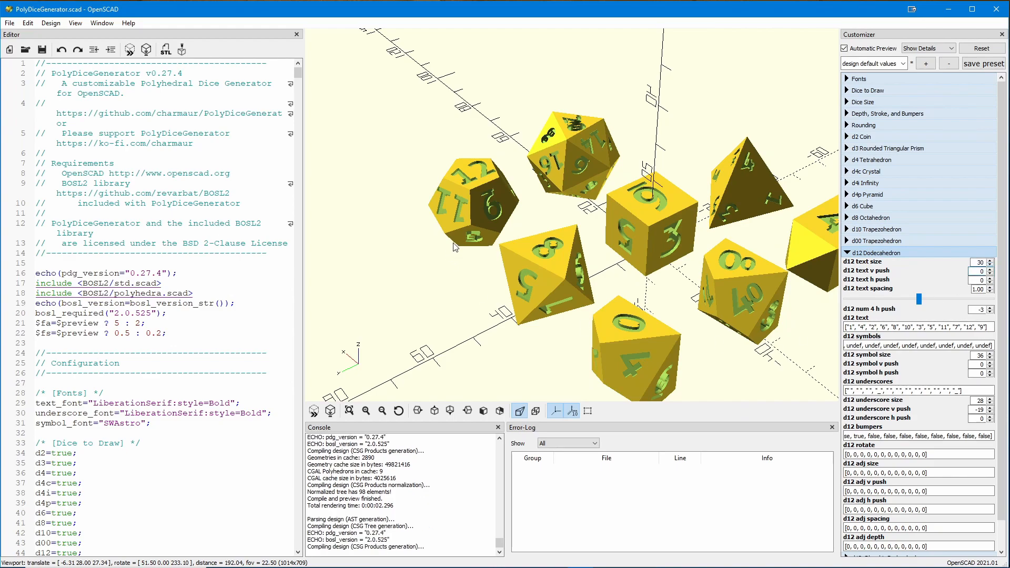
pyautogui.moveTo(452, 254); pyautogui.dragTo(552, 269)
pyautogui.moveTo(552, 269); pyautogui.dragTo(581, 251, button='right')
pyautogui.moveTo(580, 251)
pyautogui.mouseDown()
pyautogui.moveTo(576, 172)
pyautogui.moveTo(572, 255)
pyautogui.mouseUp()
pyautogui.scroll(-1, 910, 282)
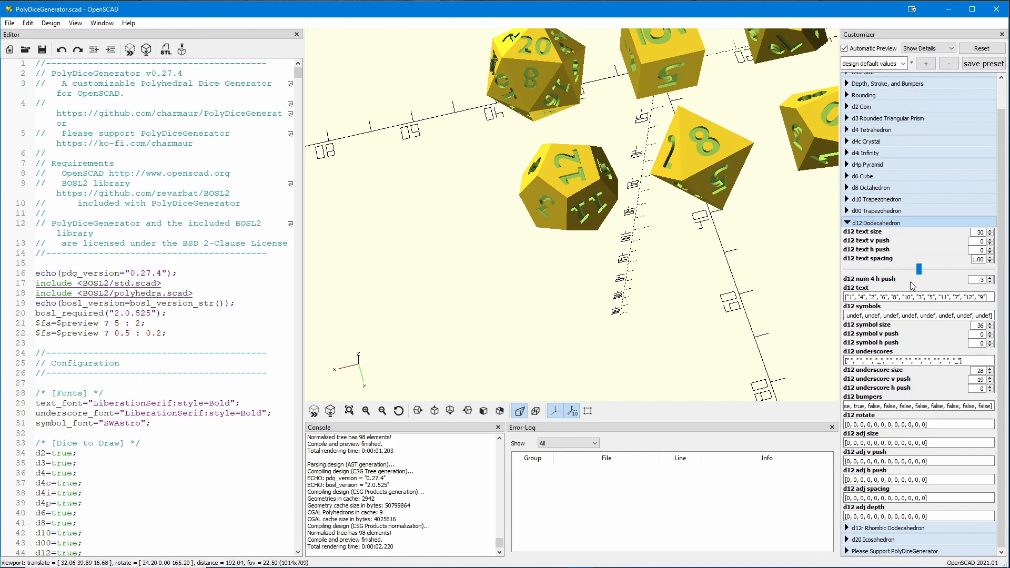
# - Close the d12 settings and set the d20 icosahedron's text size to 19
pyautogui.click(847, 223)
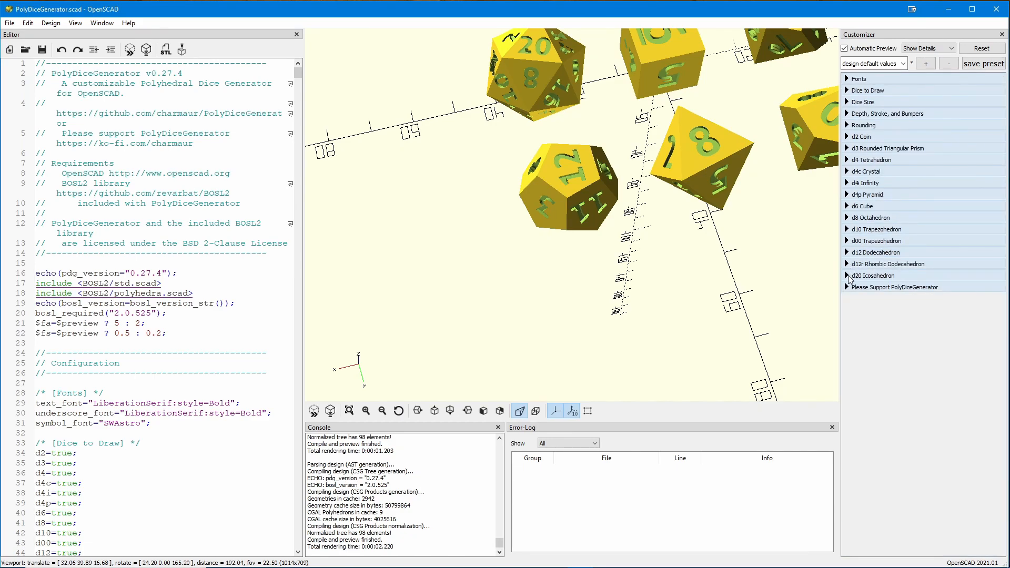
pyautogui.click(846, 275)
pyautogui.moveTo(674, 275); pyautogui.dragTo(683, 302, button='right')
pyautogui.click(990, 289)
pyautogui.click(990, 289)
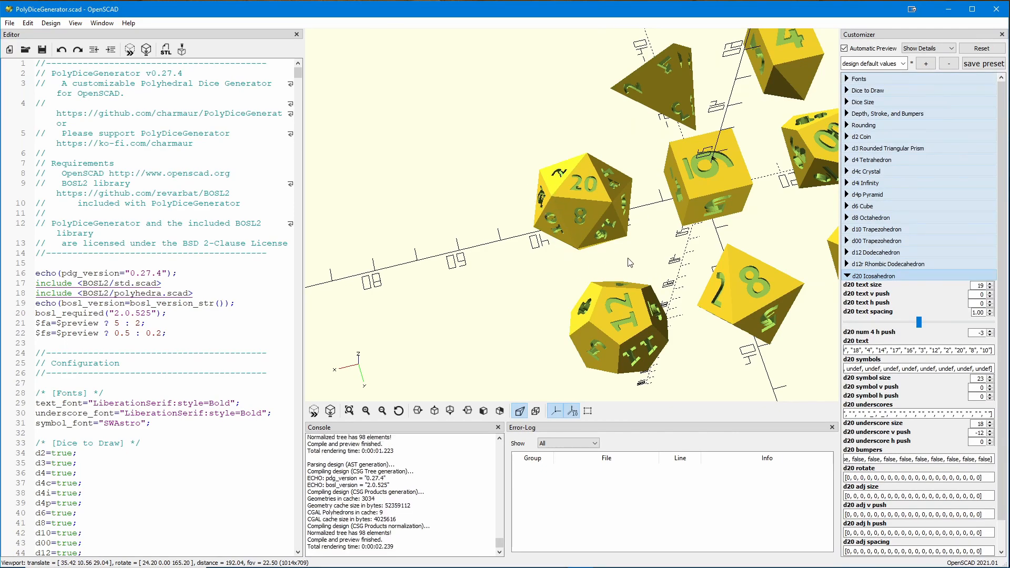
# - Look through the d20 icosahedron's remaining settings, close them, and view the whole dice set
pyautogui.scroll(-1, 944, 332)
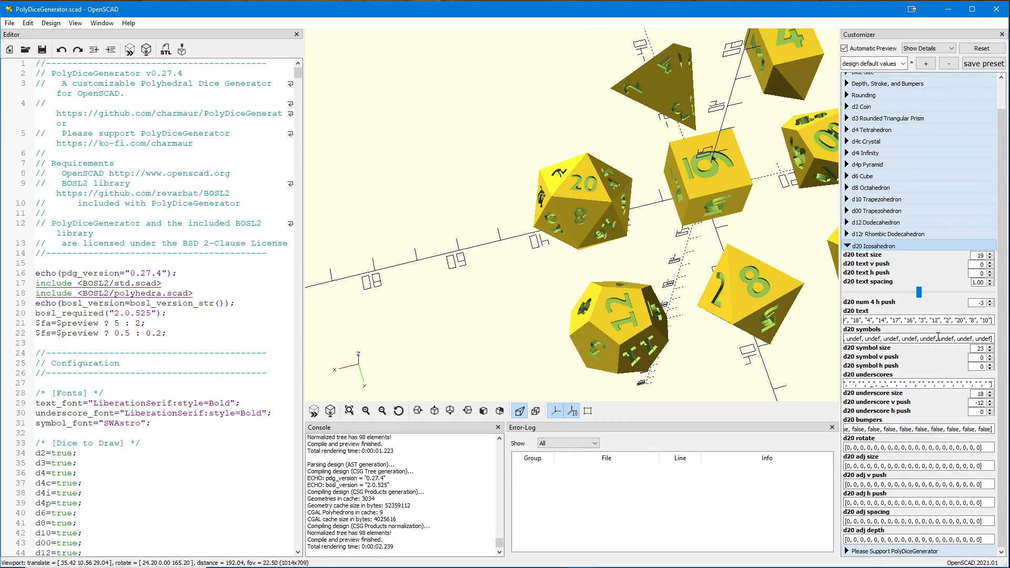
pyautogui.click(848, 247)
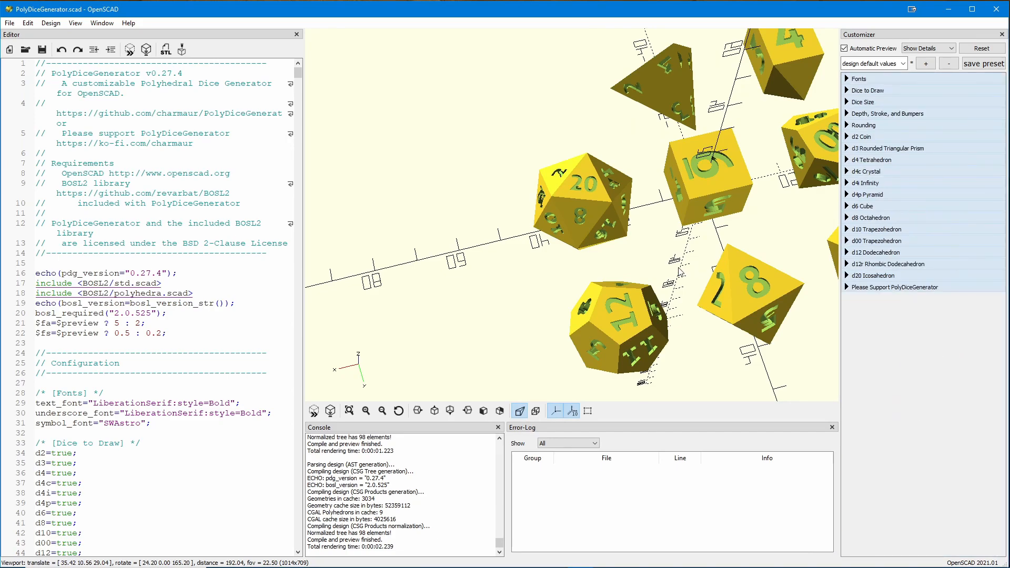
pyautogui.scroll(-2, 671, 270)
pyautogui.scroll(-1, 670, 270)
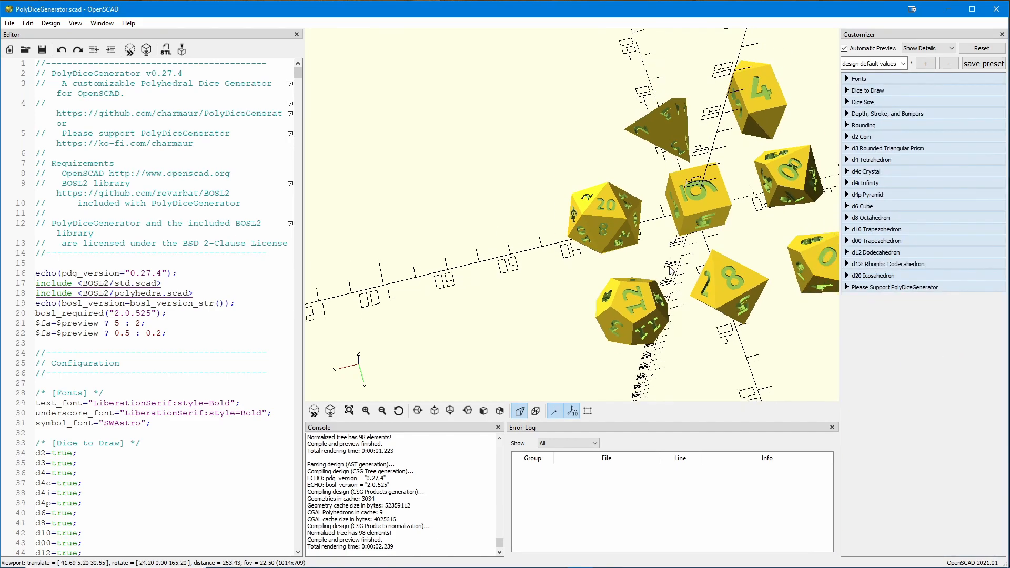
pyautogui.moveTo(655, 271); pyautogui.dragTo(631, 288, button='right')
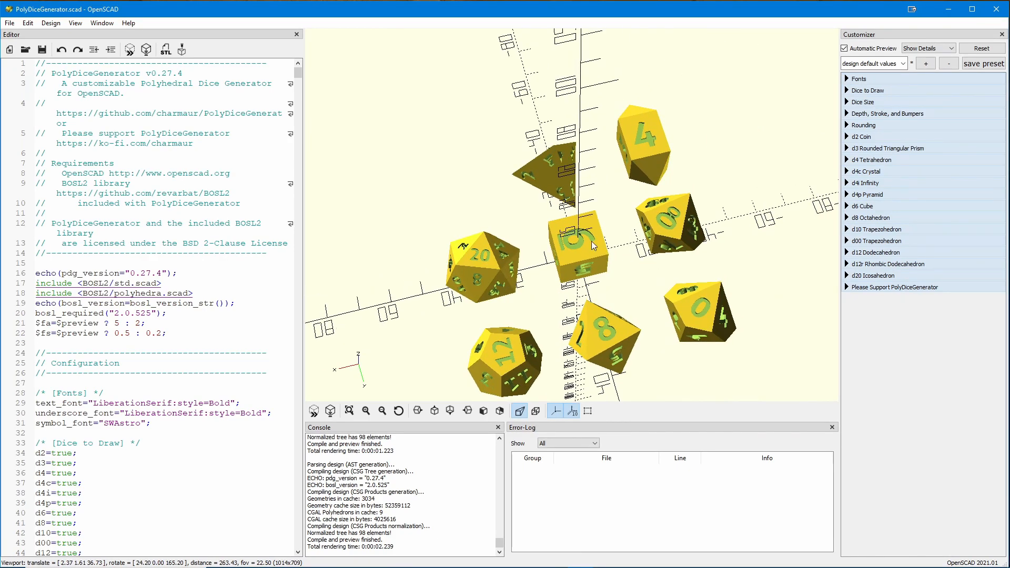
# - Look through the available export formats, including STL, without exporting the dice set
pyautogui.click(10, 23)
pyautogui.moveTo(47, 24)
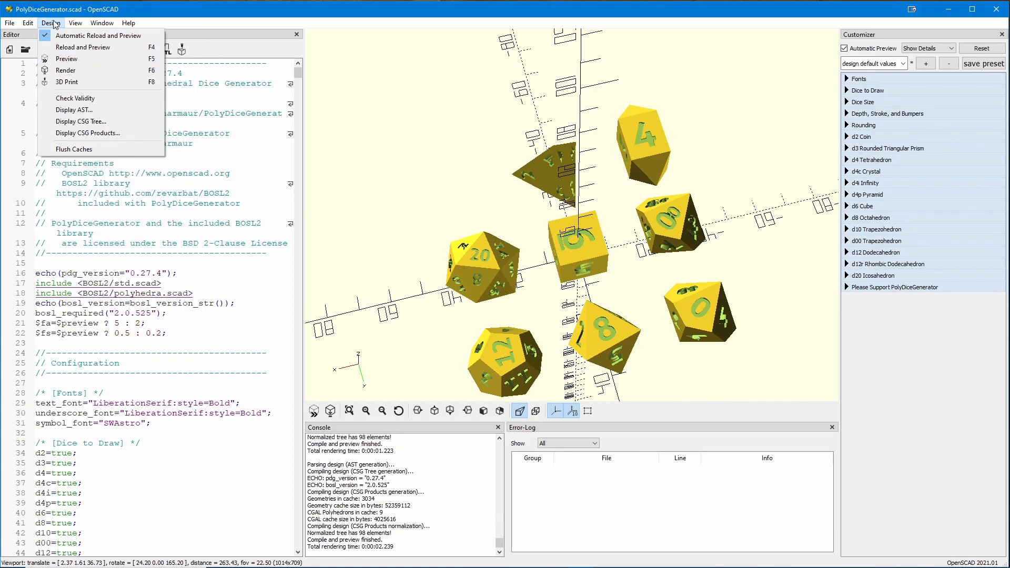
pyautogui.moveTo(15, 23)
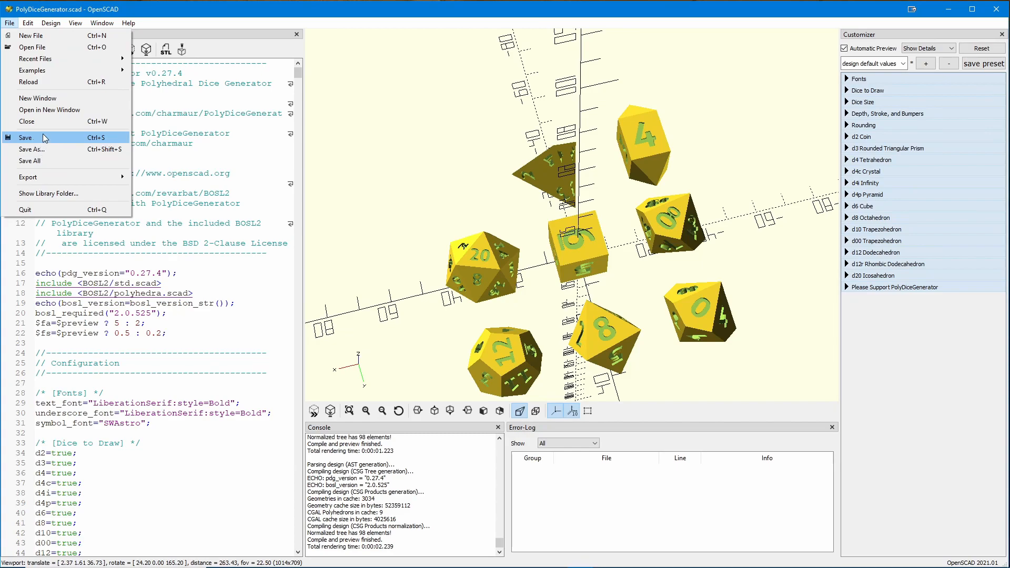
pyautogui.moveTo(70, 182)
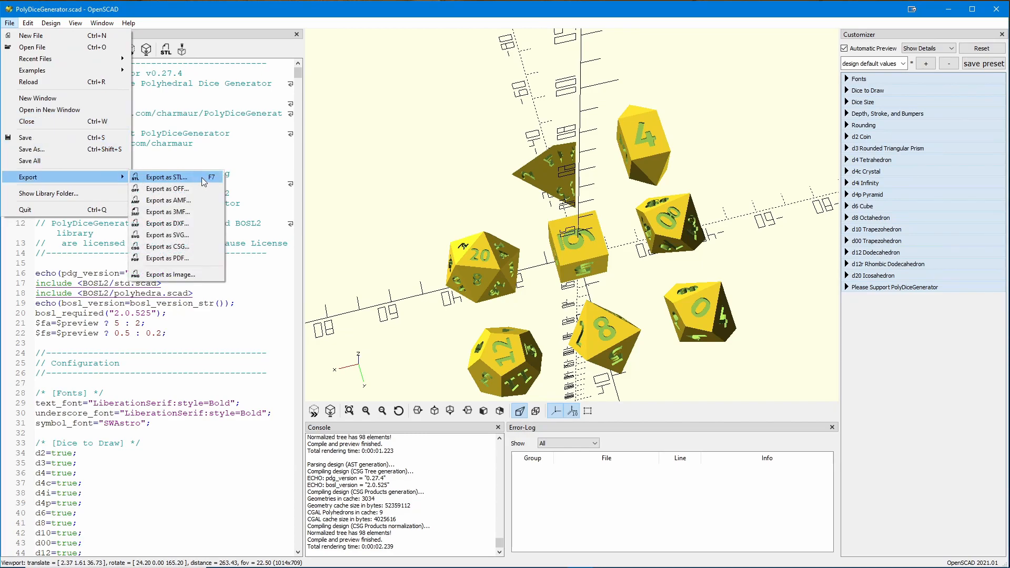
pyautogui.click(561, 18)
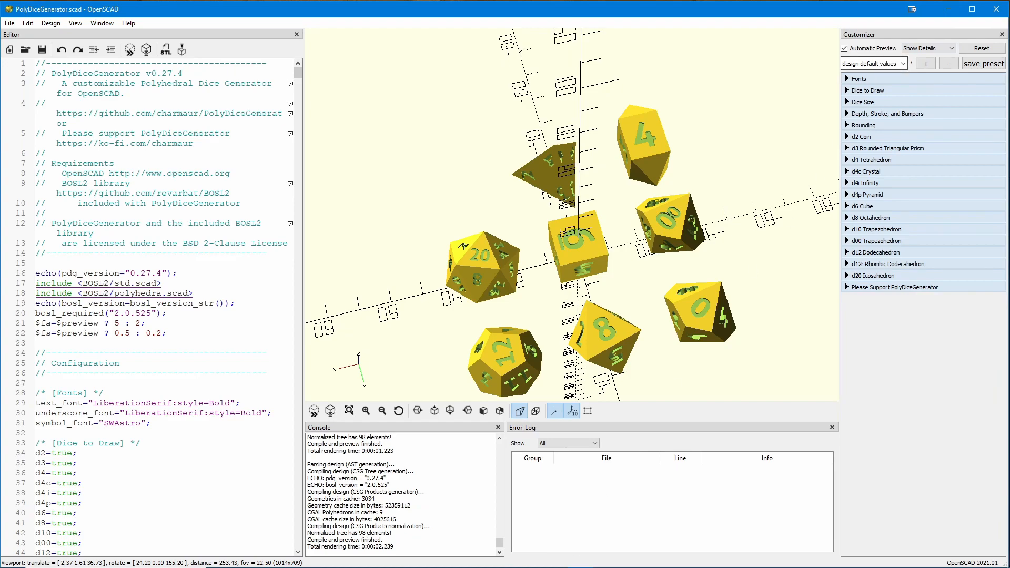
# - Switch to PrusaSlicer and import the "Full set no supports" STL from the Aller folder in Dice Masters
pyautogui.click(451, 557)
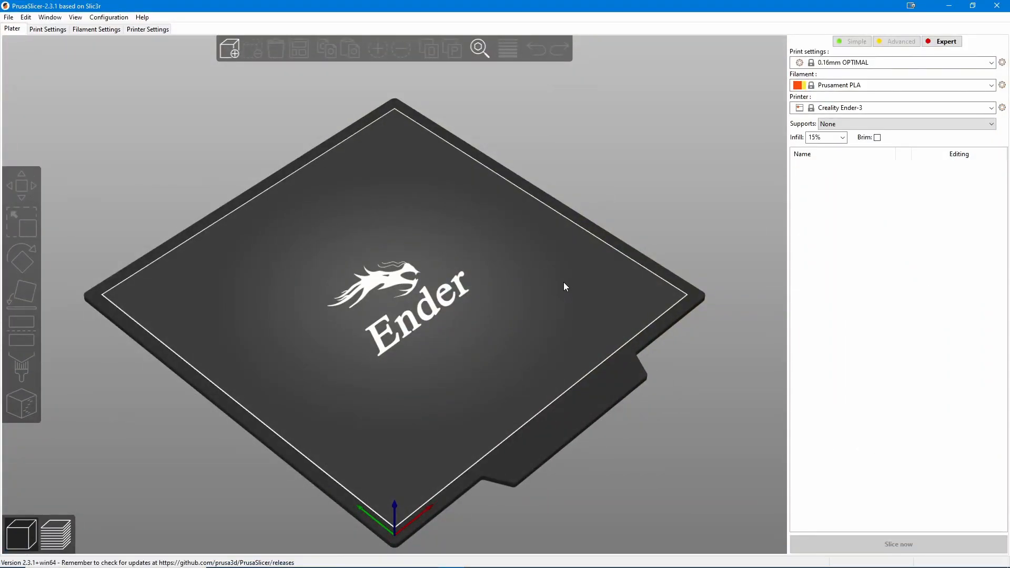
pyautogui.click(229, 48)
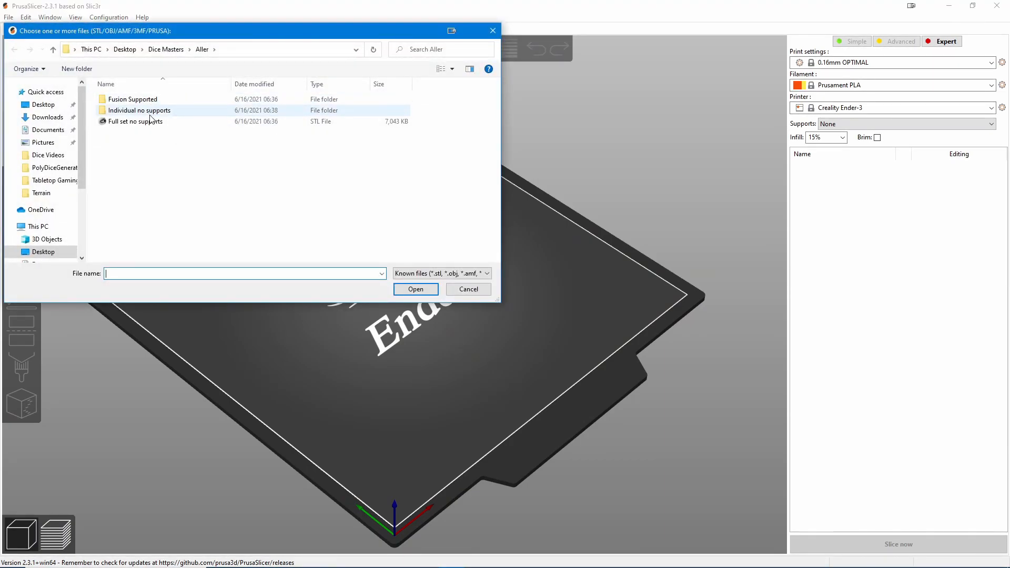
pyautogui.click(165, 49)
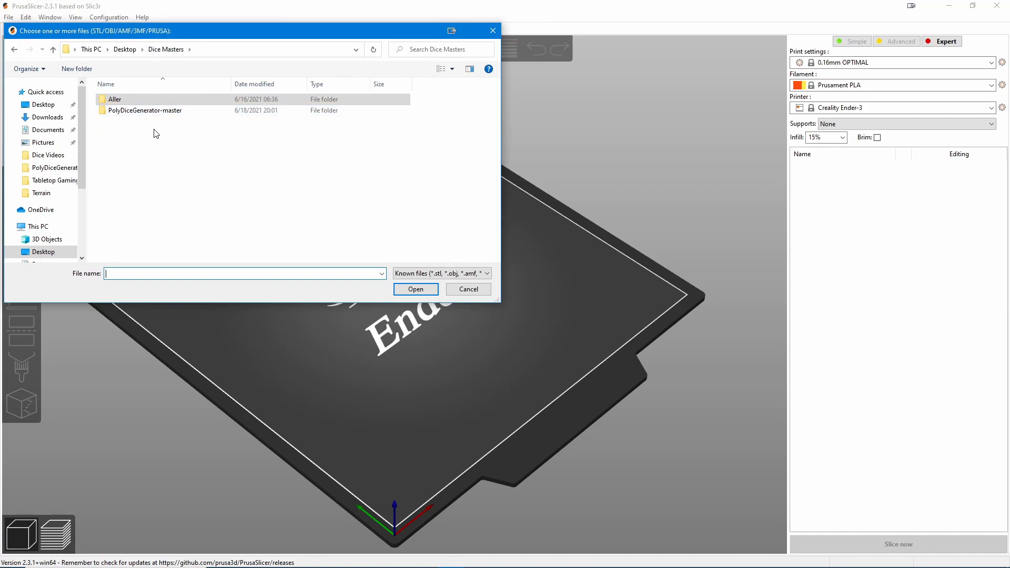
pyautogui.doubleClick(141, 100)
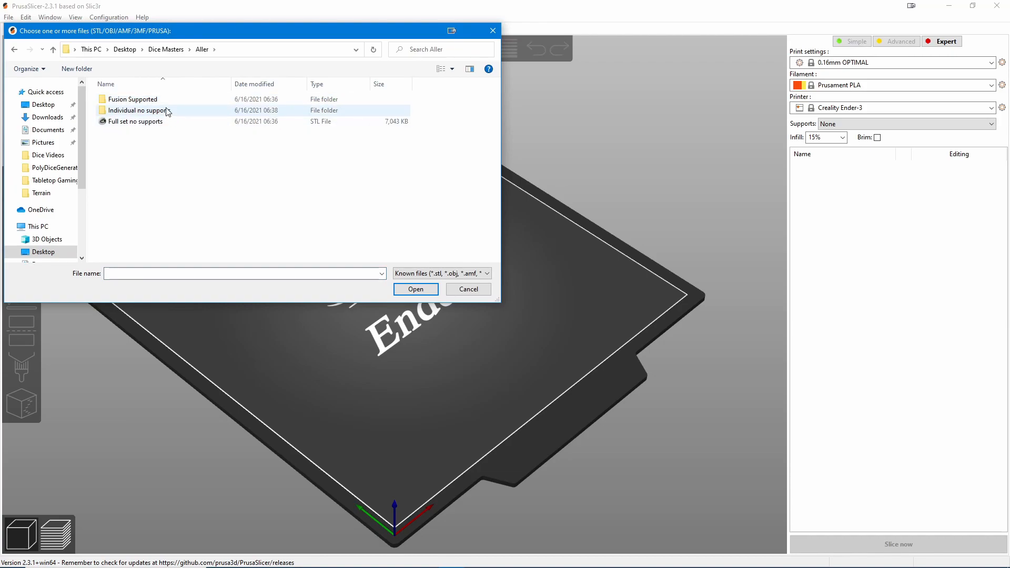
pyautogui.doubleClick(135, 121)
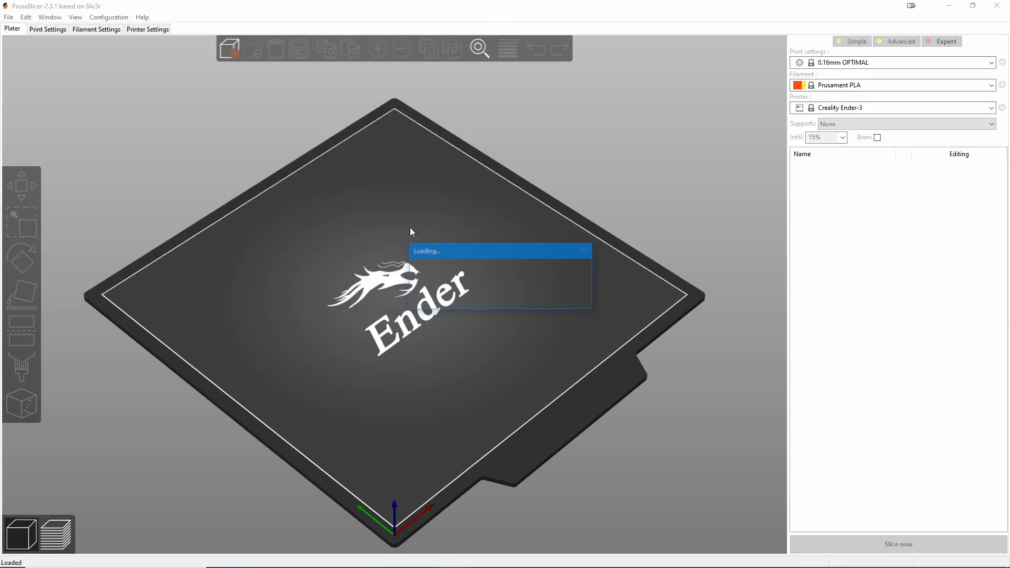
# - Select the imported dice set and shift it slightly on the print bed
pyautogui.moveTo(626, 352); pyautogui.dragTo(510, 362)
pyautogui.click(510, 361)
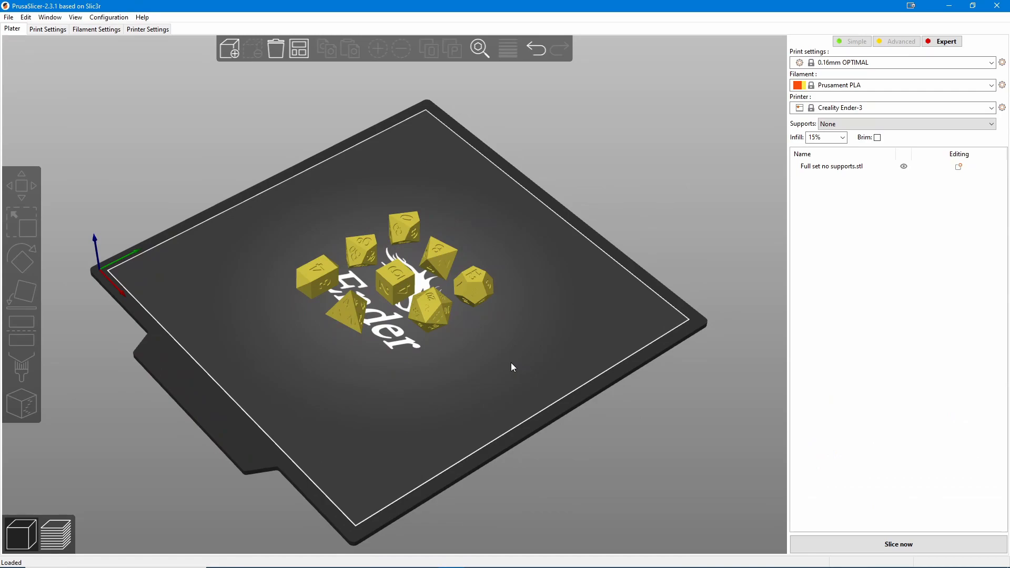
pyautogui.moveTo(431, 321); pyautogui.dragTo(445, 303)
pyautogui.moveTo(410, 377); pyautogui.dragTo(361, 343)
pyautogui.scroll(3, 360, 340)
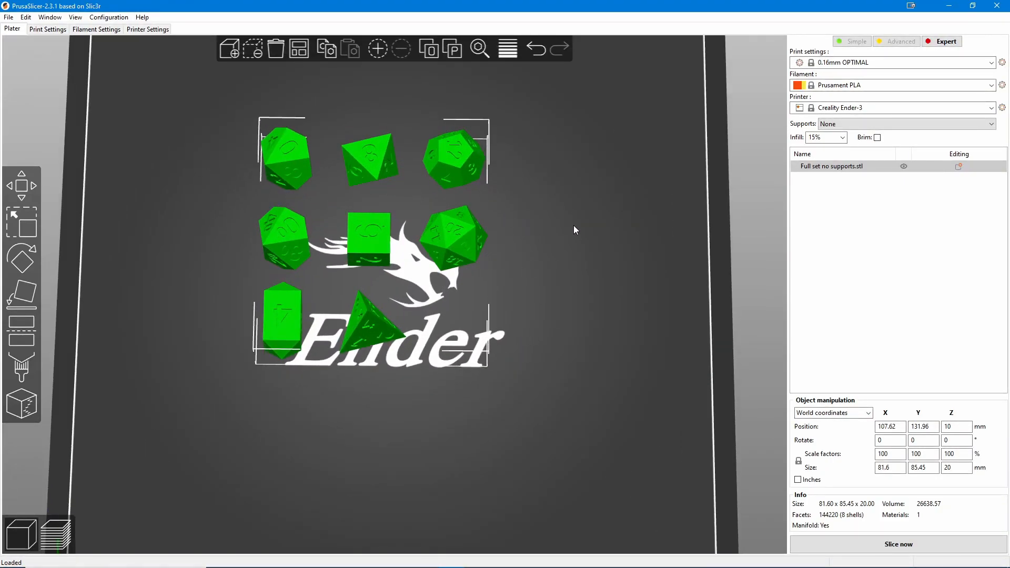
# - Split the imported full dice set into separate objects
pyautogui.click(959, 167)
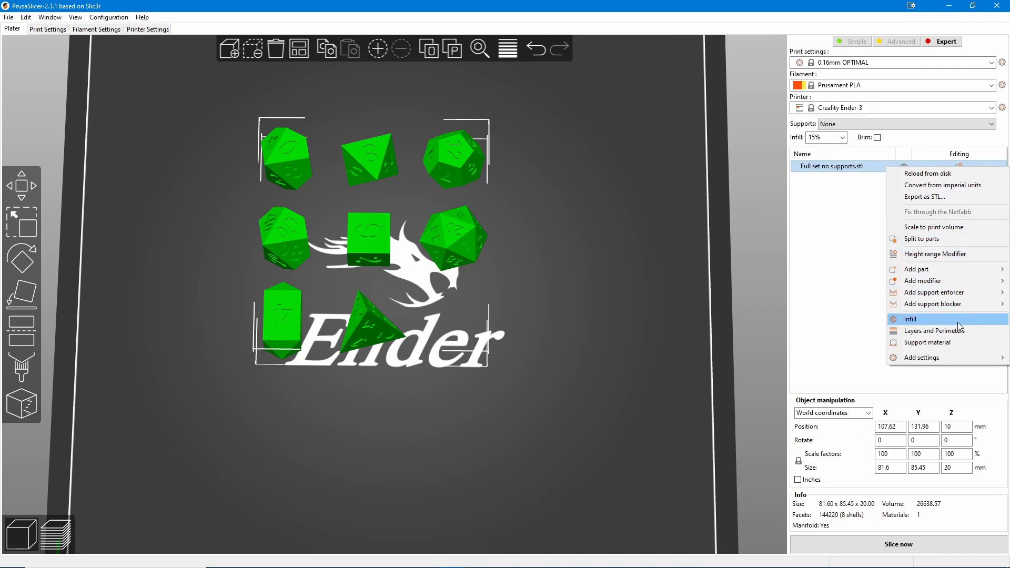
pyautogui.moveTo(952, 359)
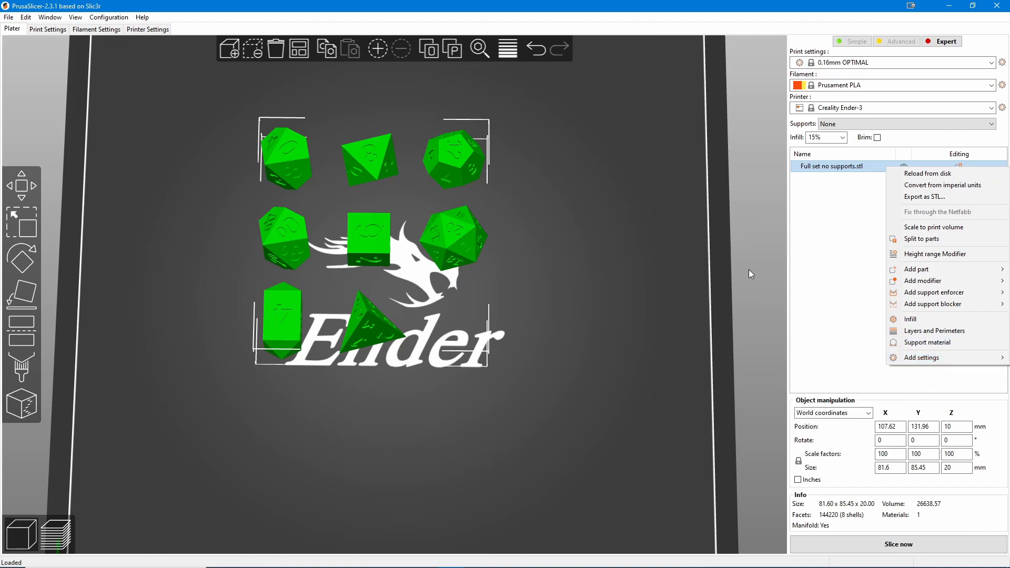
pyautogui.click(453, 249)
pyautogui.moveTo(453, 248); pyautogui.dragTo(460, 248)
pyautogui.rightClick(460, 251)
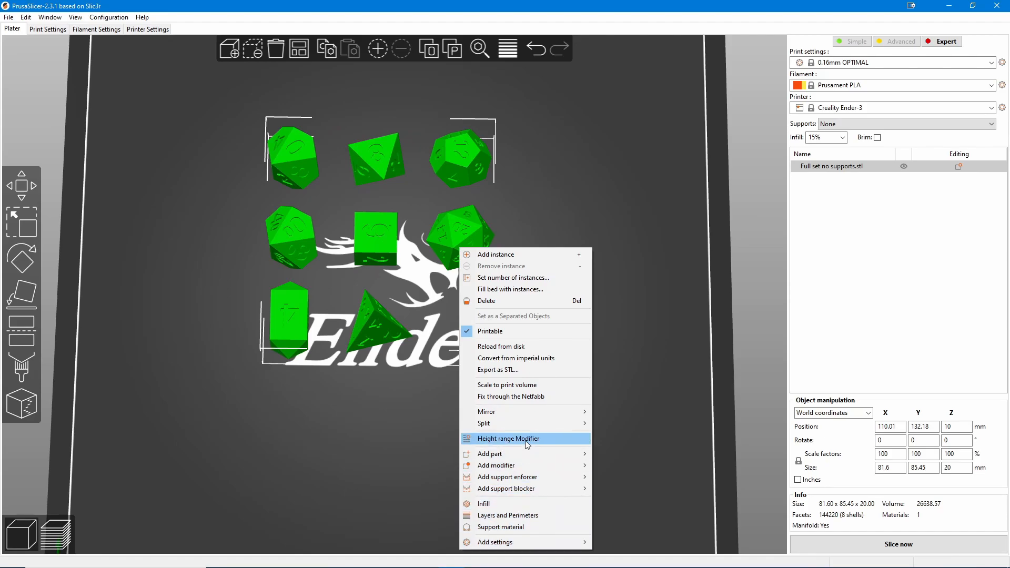
pyautogui.moveTo(525, 426)
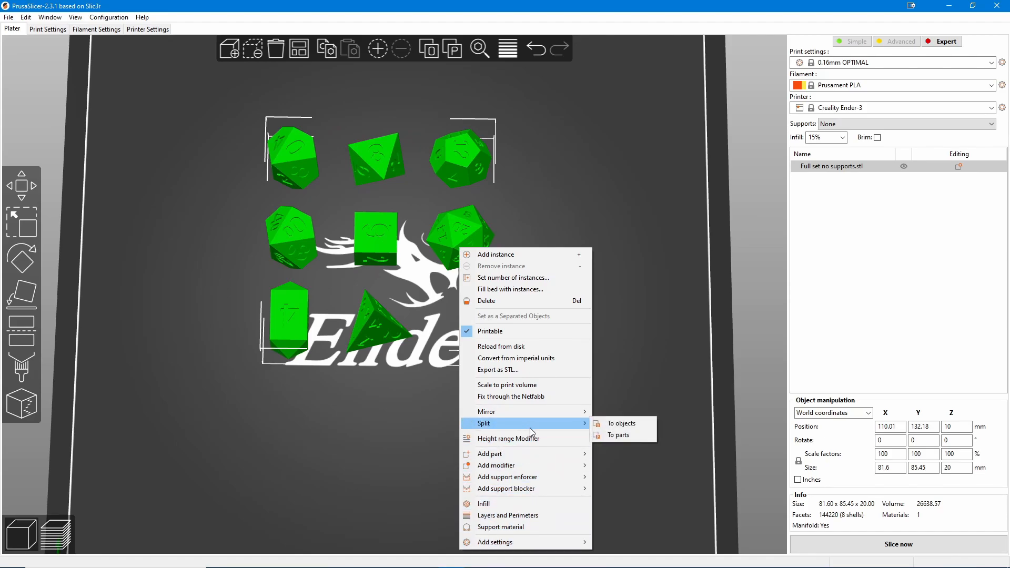
pyautogui.click(619, 423)
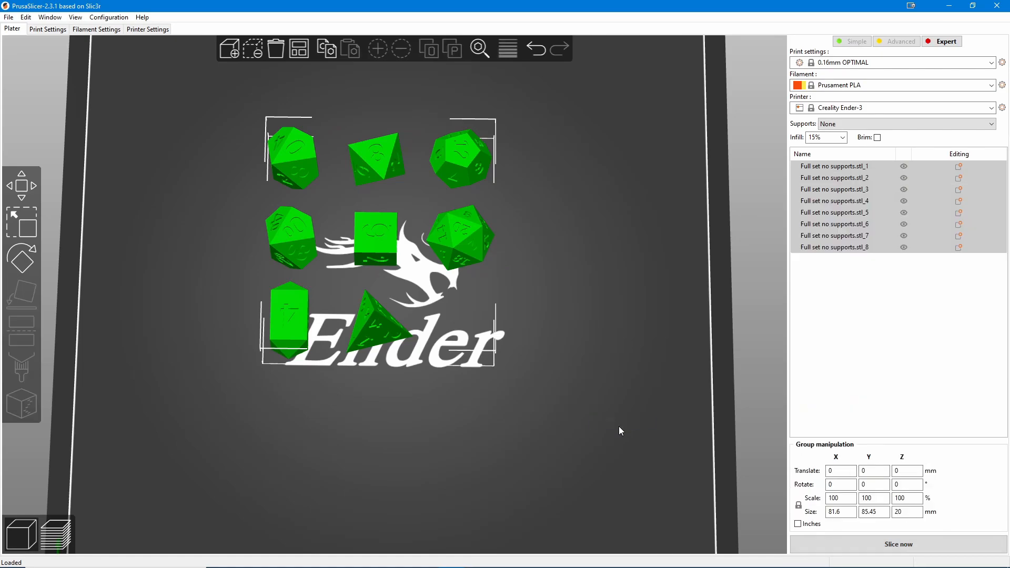
# - Move the d20 and d12 individually a little away from the other dice, leaving nothing selected
pyautogui.click(634, 292)
pyautogui.click(433, 236)
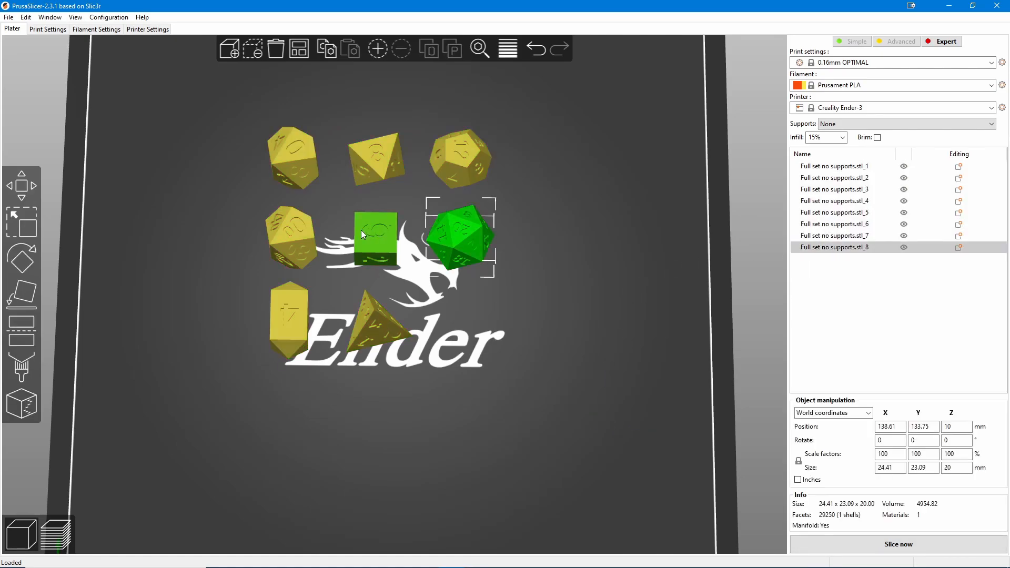
pyautogui.moveTo(450, 236); pyautogui.dragTo(571, 242)
pyautogui.moveTo(467, 154); pyautogui.dragTo(489, 160)
pyautogui.moveTo(583, 248); pyautogui.dragTo(500, 249)
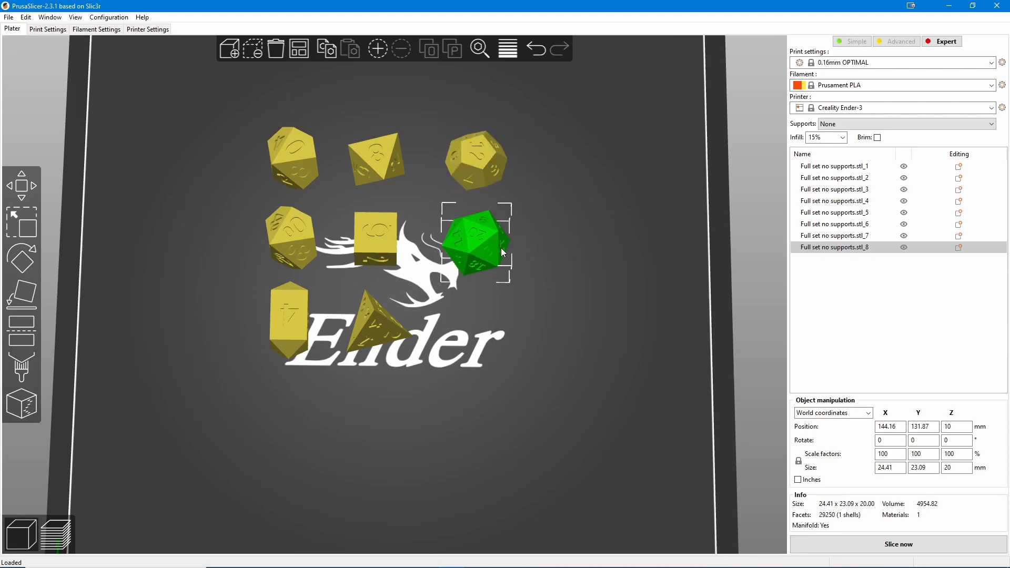
pyautogui.click(616, 279)
# - Go through the eight split objects one by one to see which die each entry represents
pyautogui.click(848, 166)
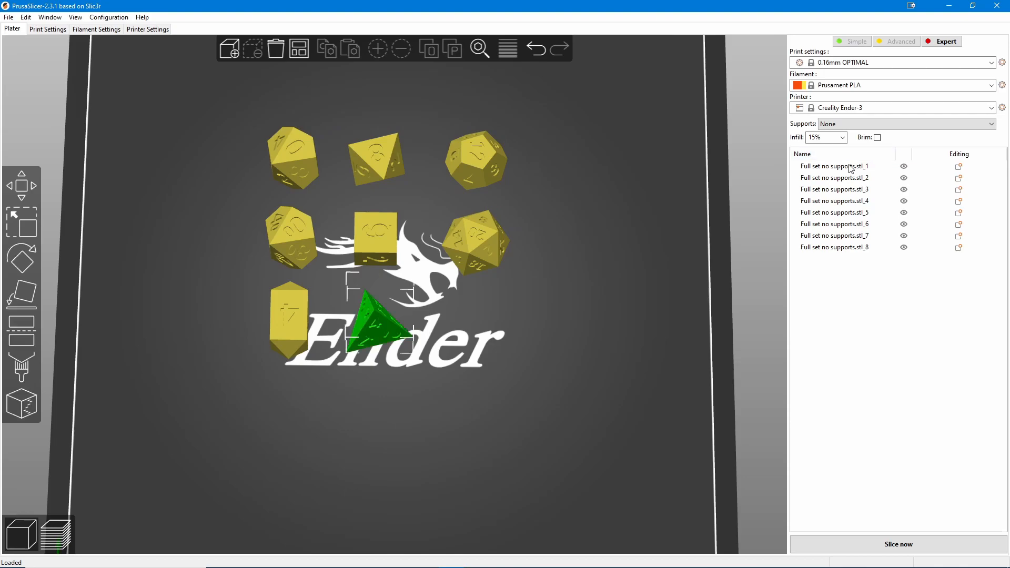
pyautogui.click(850, 179)
pyautogui.click(850, 191)
pyautogui.click(848, 201)
pyautogui.click(845, 213)
pyautogui.click(845, 224)
pyautogui.click(847, 236)
pyautogui.click(847, 247)
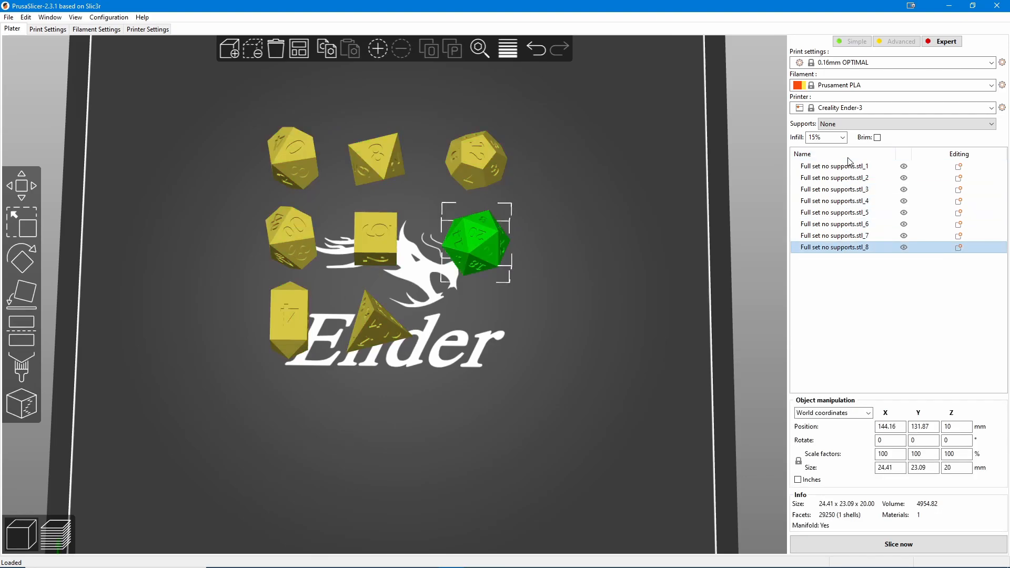
# - Open the STL export for the d4 tetrahedron and view the files in the "Individual no supports" folder without saving
pyautogui.click(848, 168)
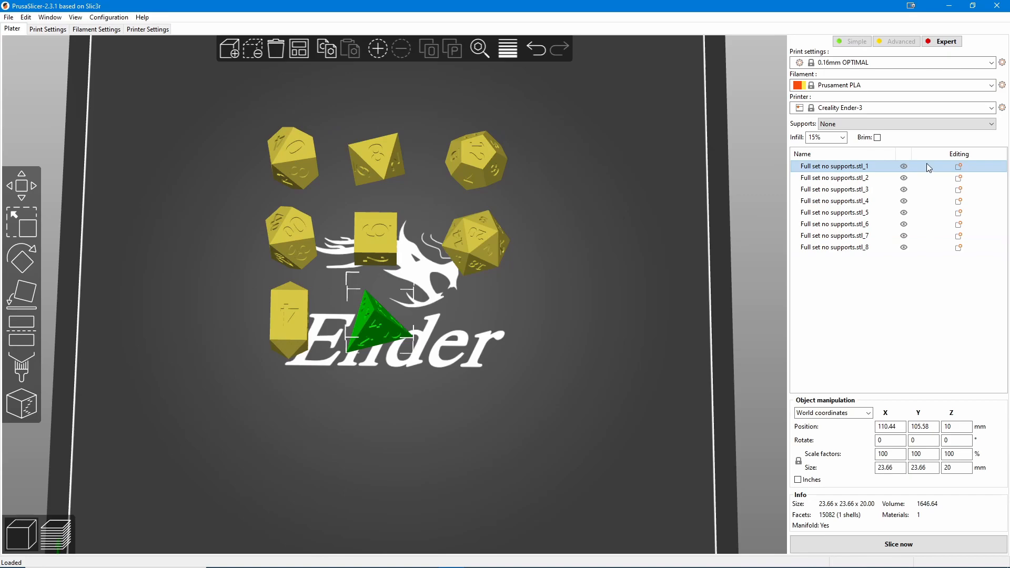
pyautogui.click(959, 167)
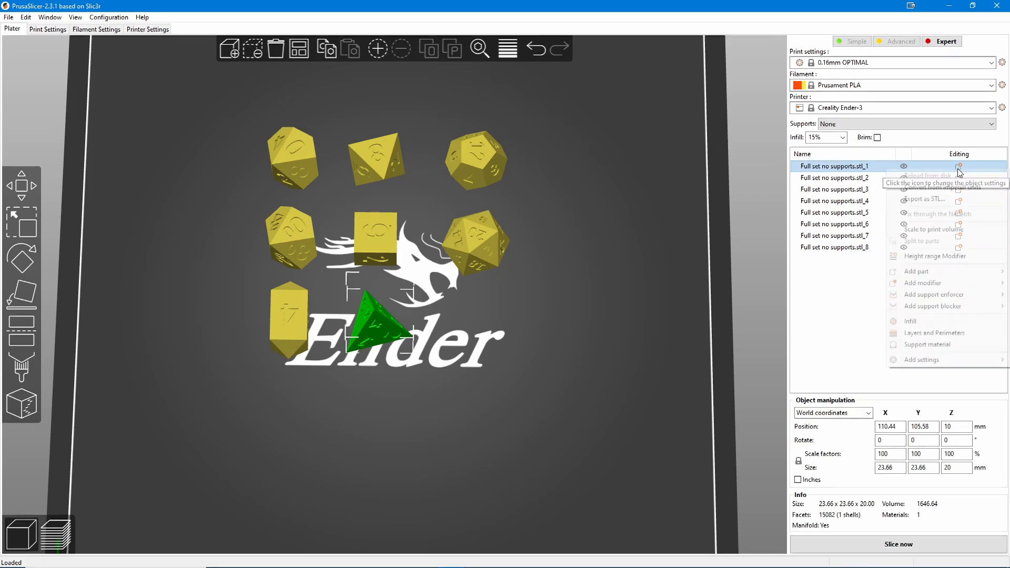
pyautogui.click(947, 198)
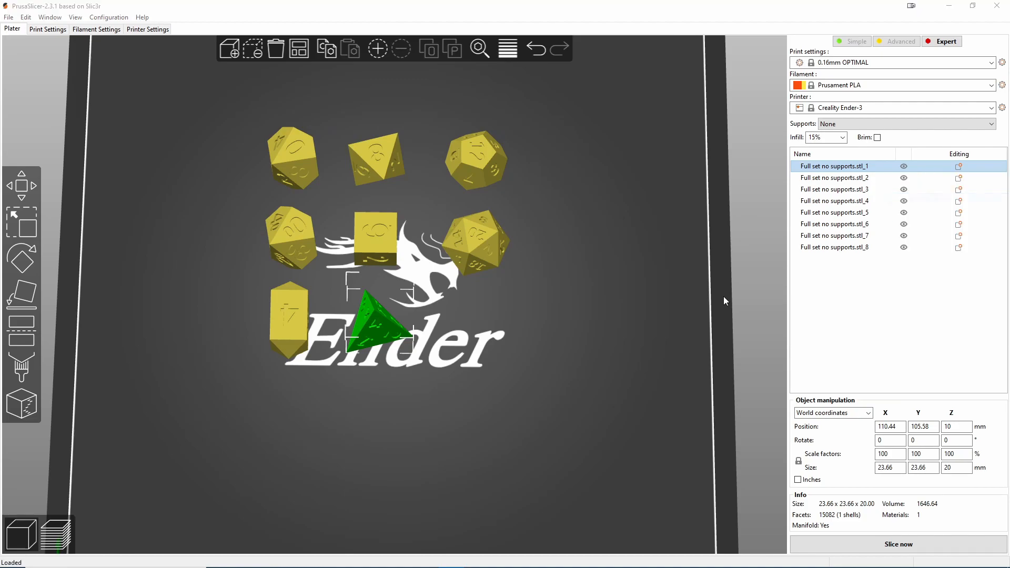
pyautogui.moveTo(214, 34); pyautogui.dragTo(713, 88)
pyautogui.click(373, 168)
pyautogui.doubleClick(373, 168)
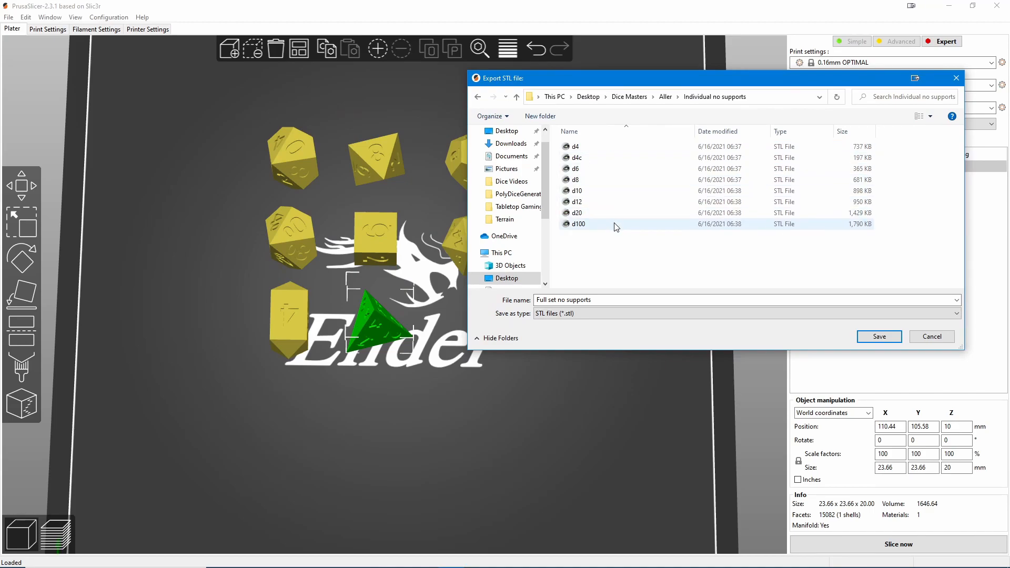
pyautogui.click(932, 337)
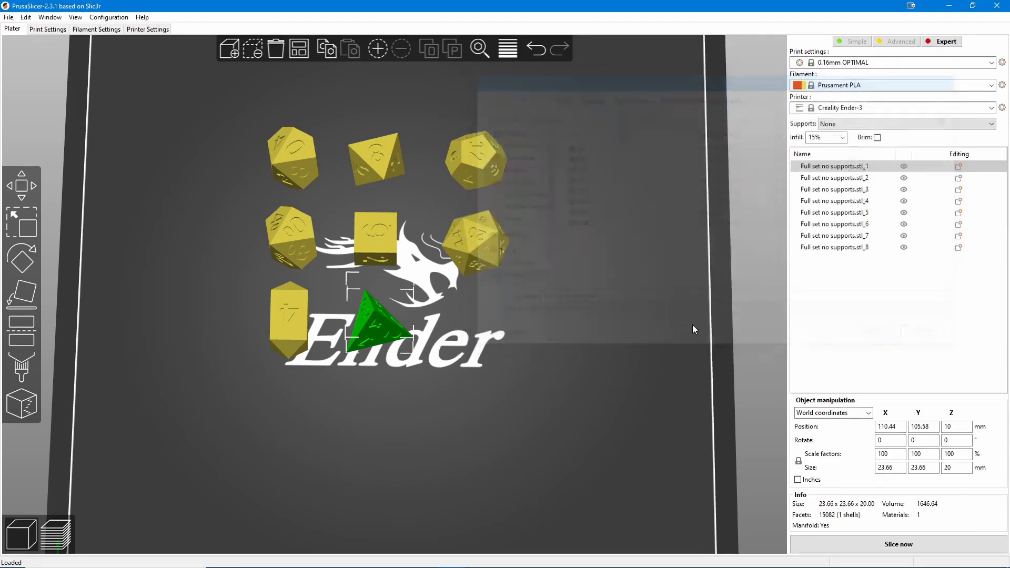
pyautogui.rightClick(956, 169)
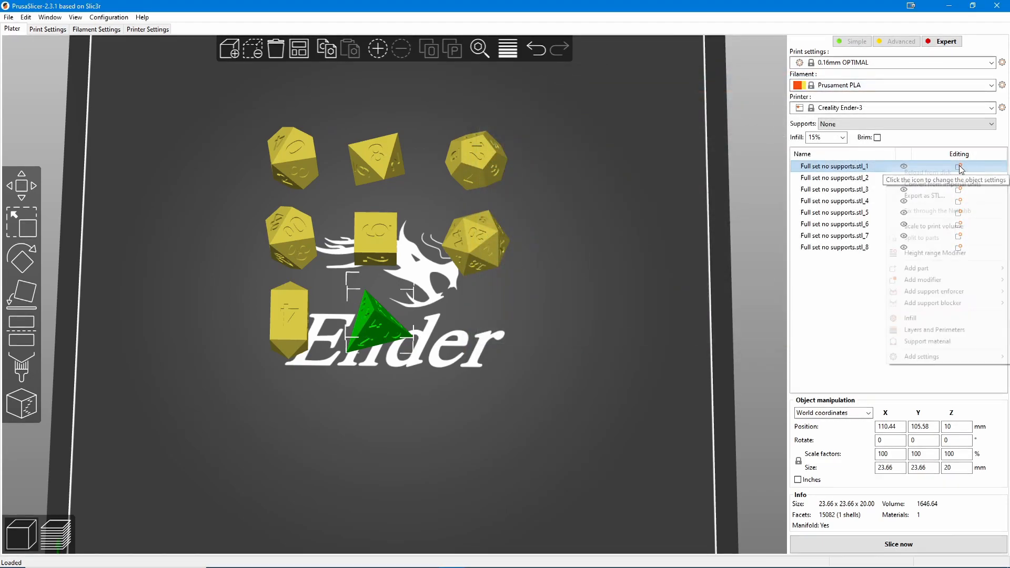
pyautogui.click(955, 195)
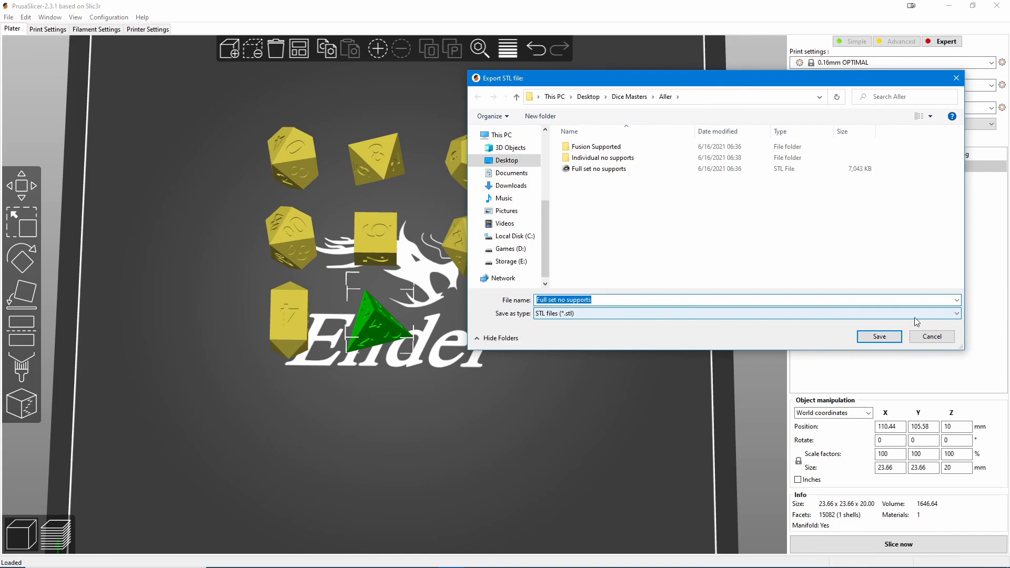
pyautogui.click(931, 340)
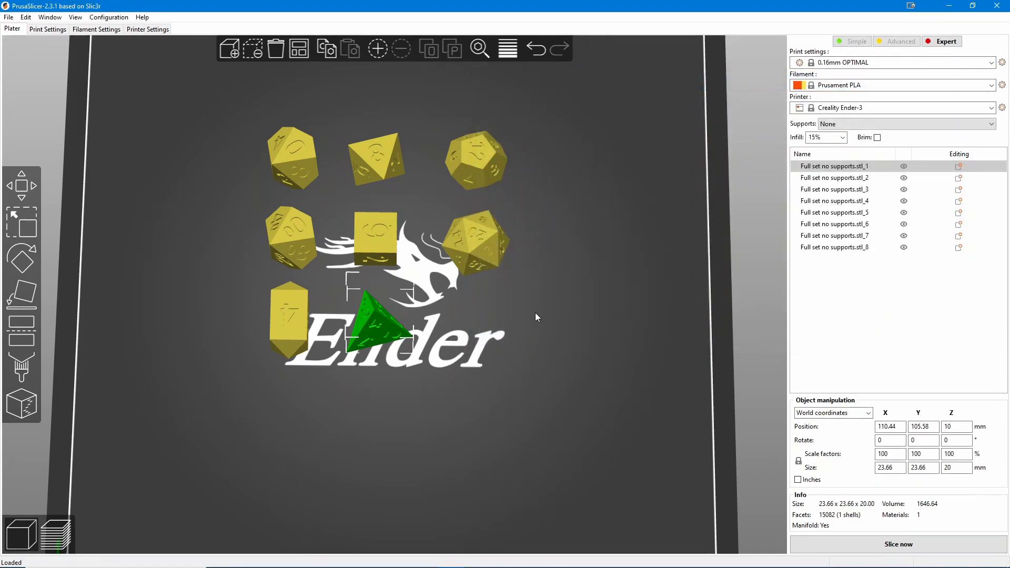
# - View the d4 crystal's STL export option and switch back to OpenSCAD
pyautogui.click(889, 181)
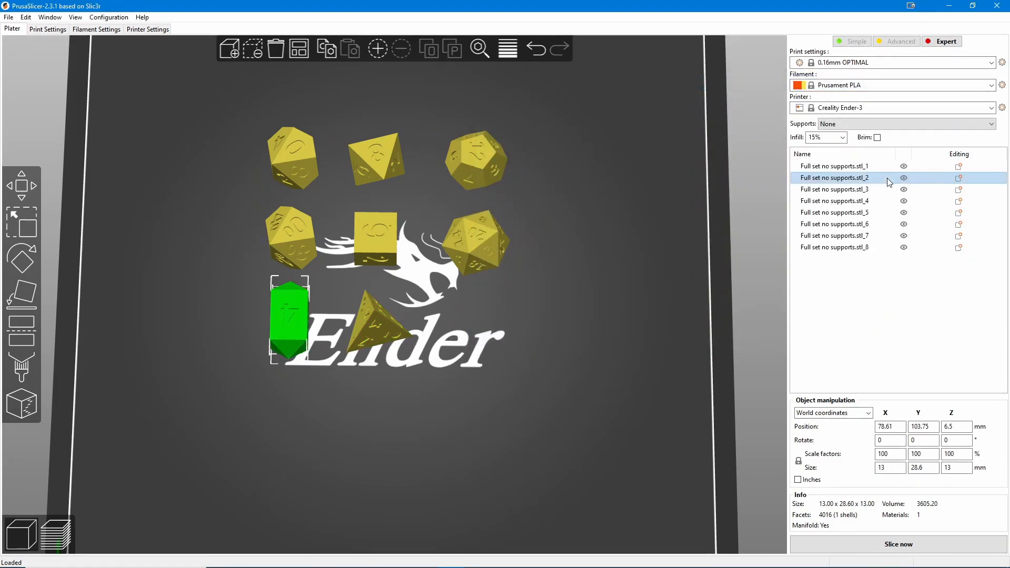
pyautogui.click(957, 181)
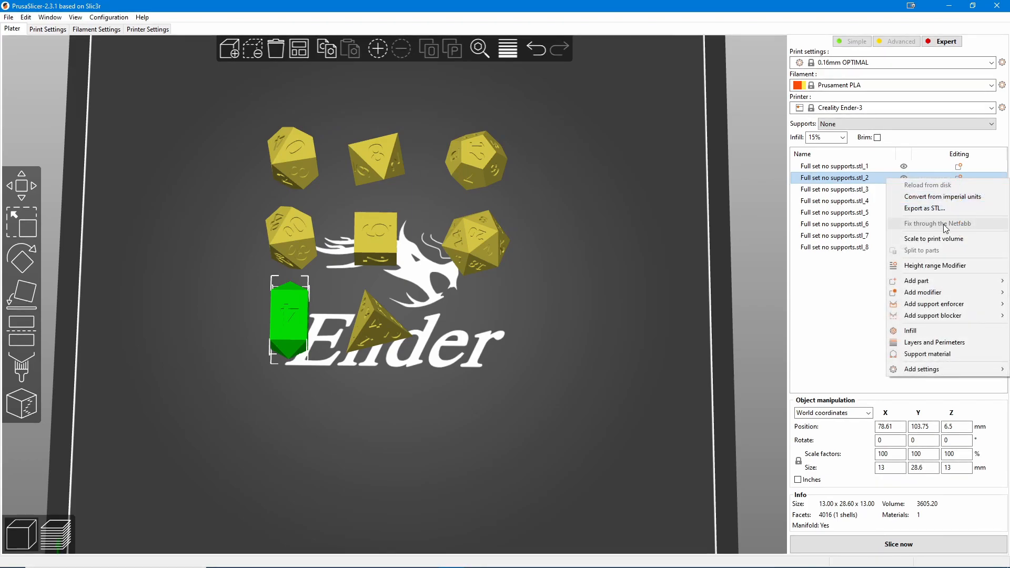
pyautogui.click(837, 317)
pyautogui.click(939, 191)
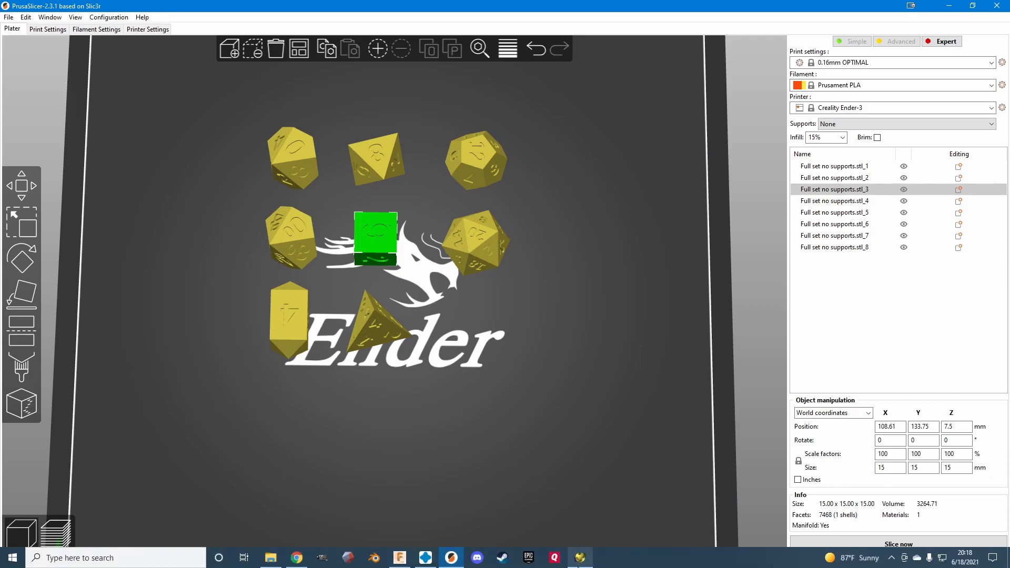
pyautogui.click(579, 557)
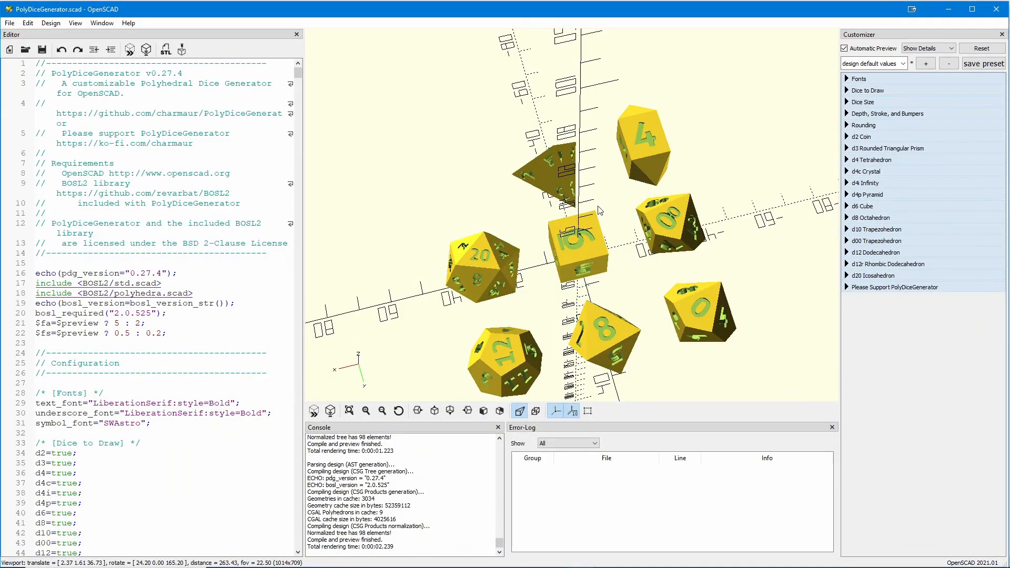